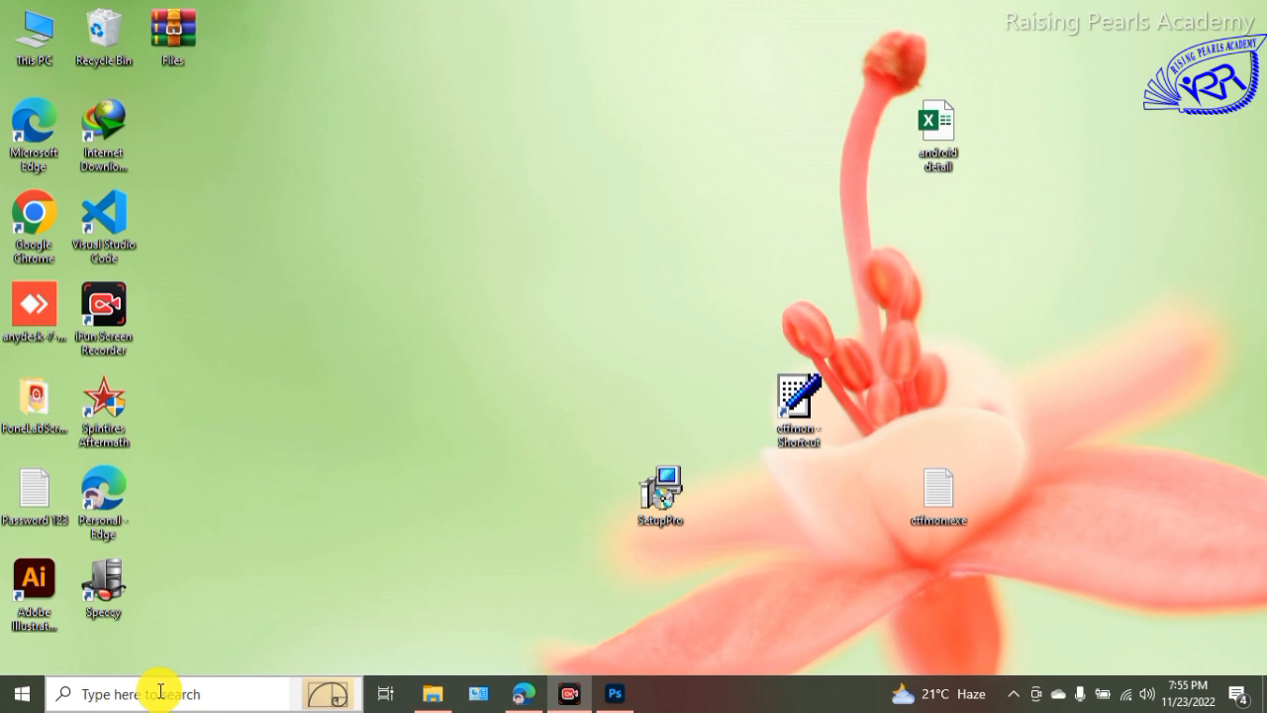
Find Word through the Windows search and launch it.
left_click(160, 692)
type("w")
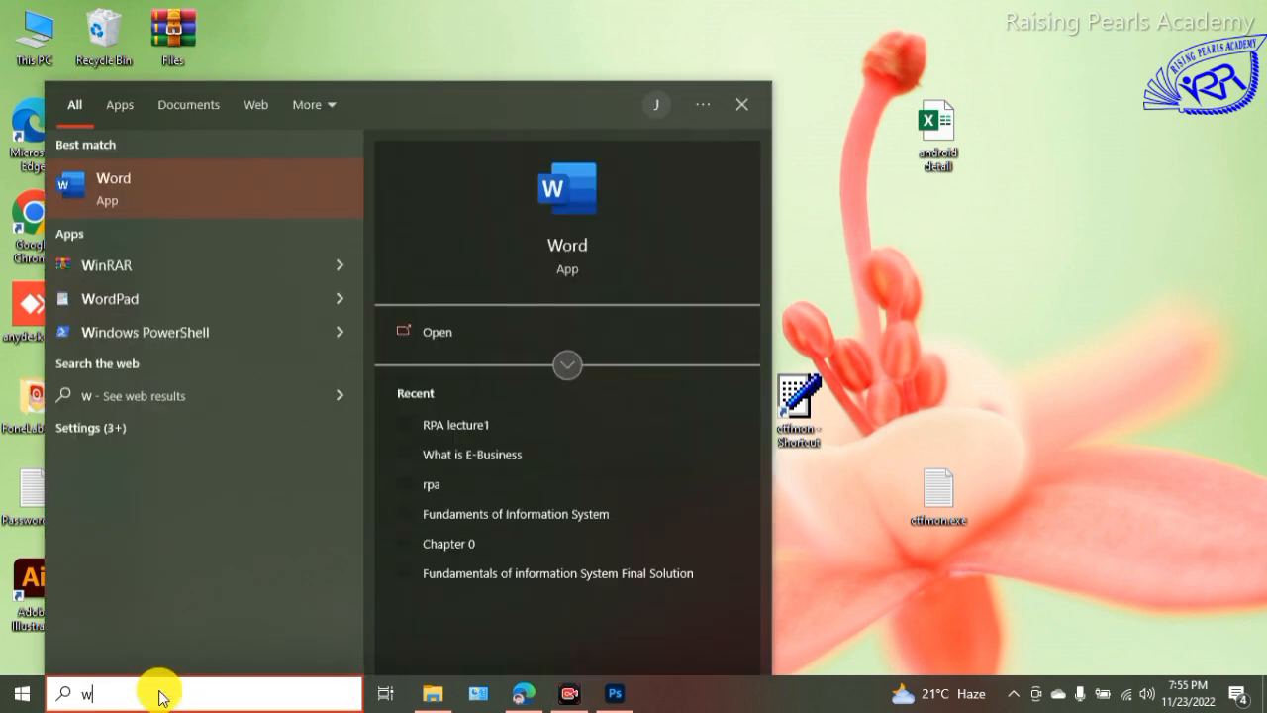
type("ord")
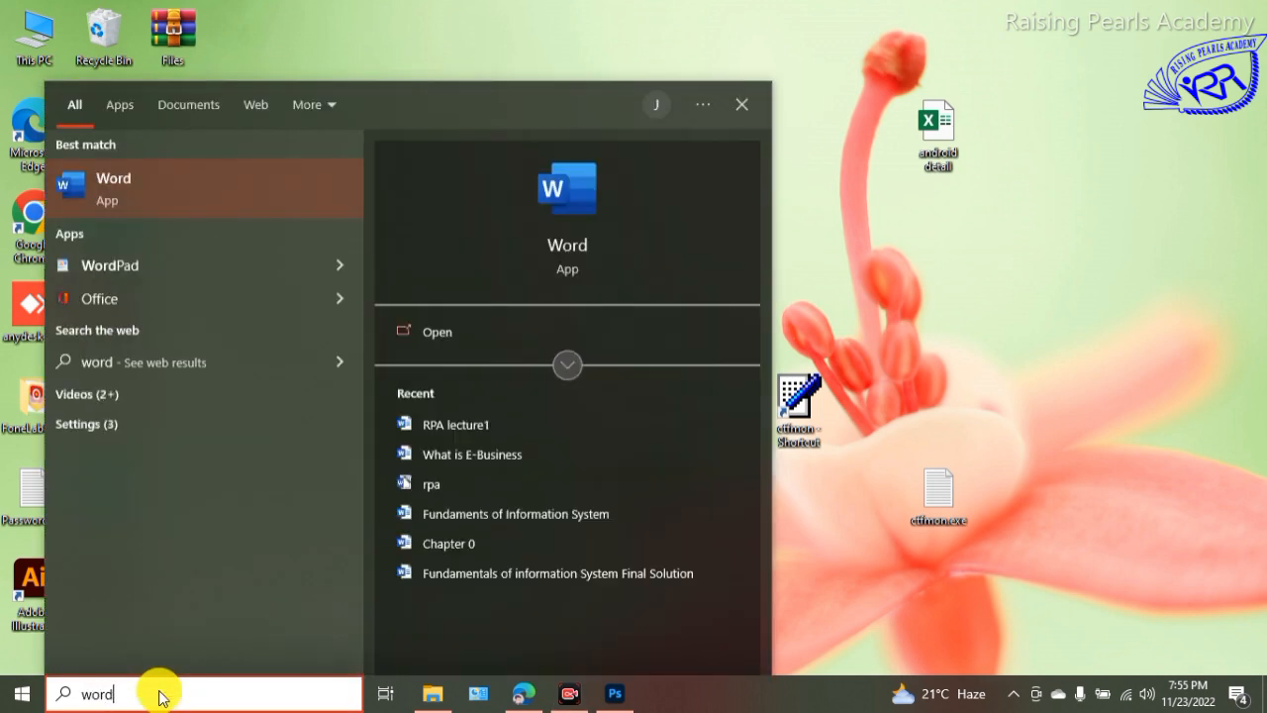
left_click(138, 203)
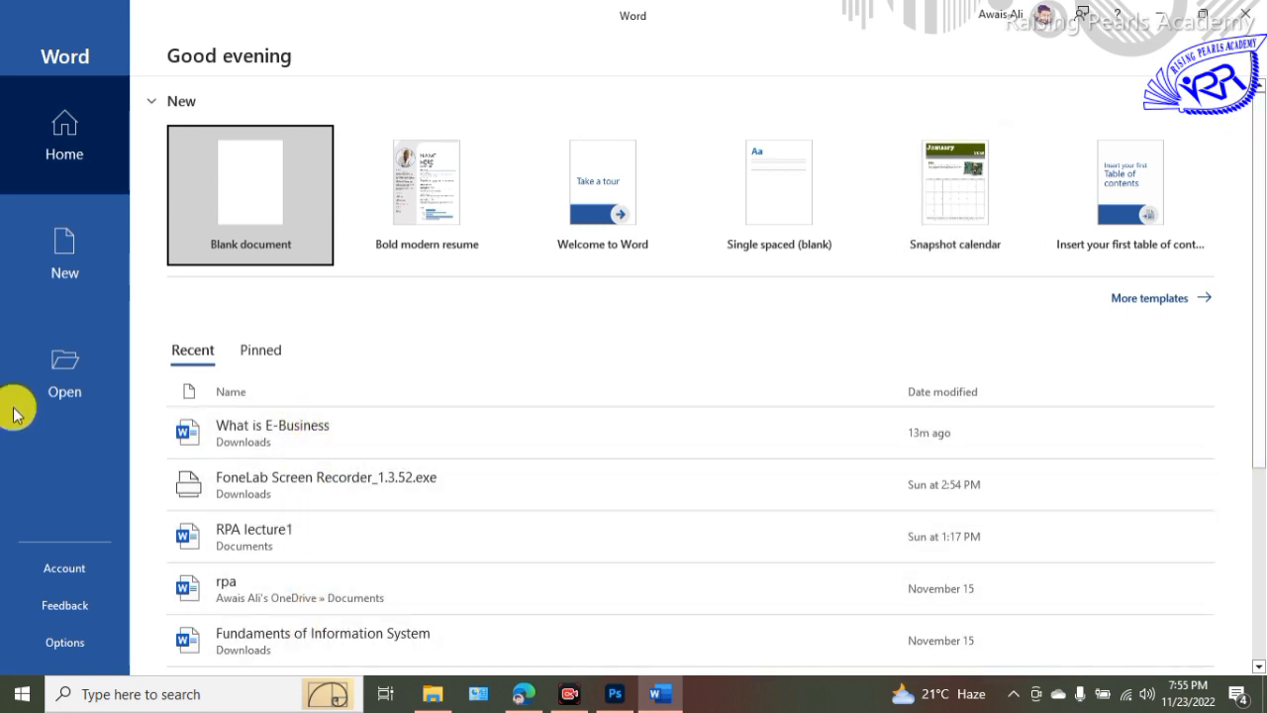
Look through the New and Open pages, and create a blank document.
left_click(78, 267)
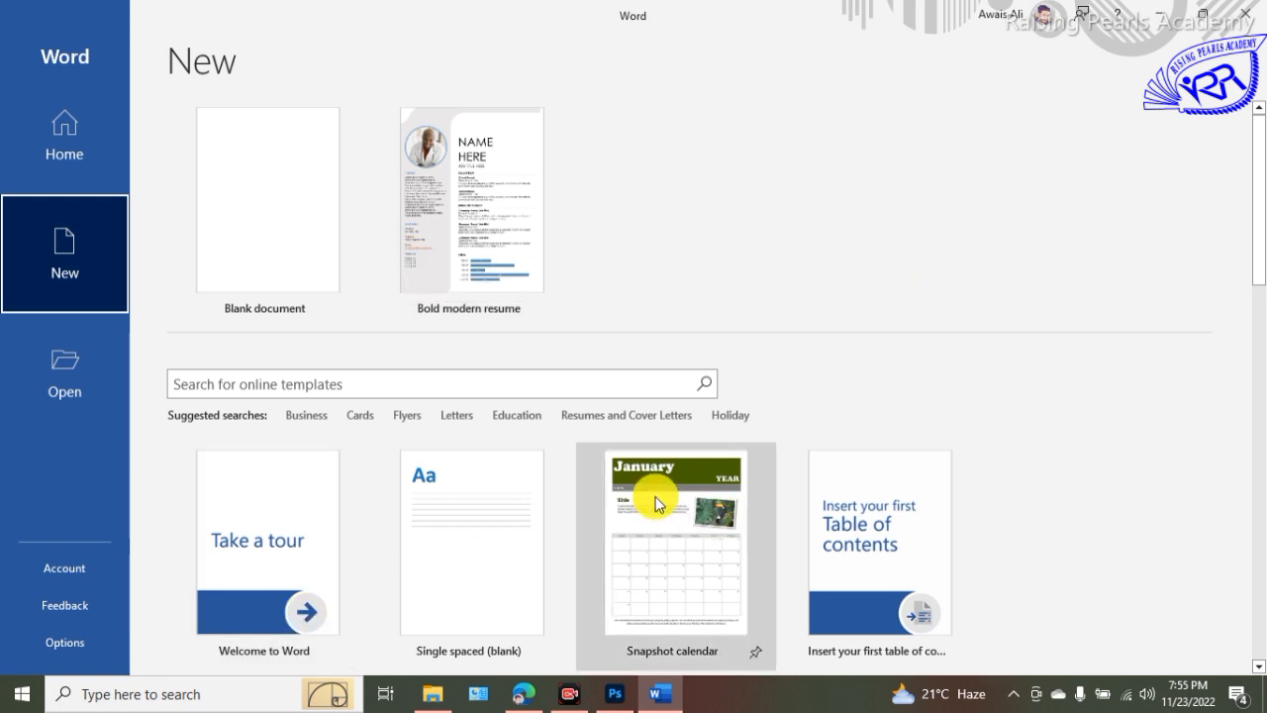
left_click(107, 406)
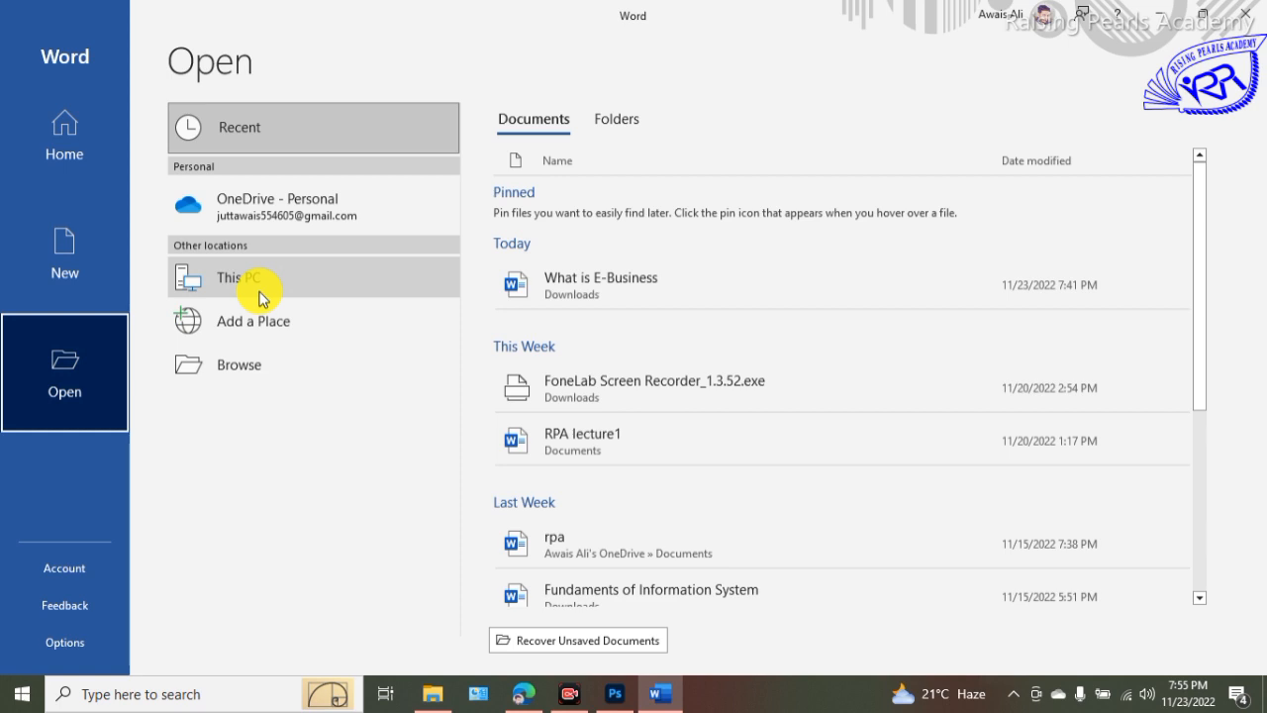
left_click(57, 267)
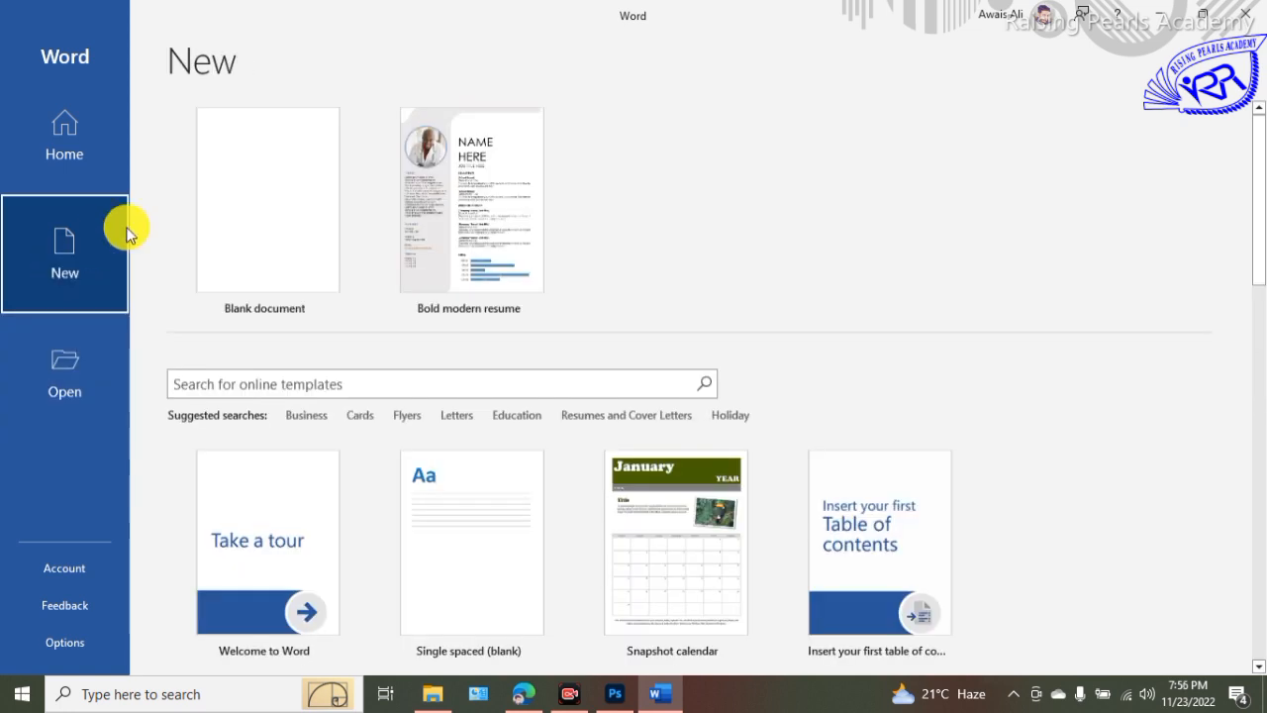
left_click(193, 226)
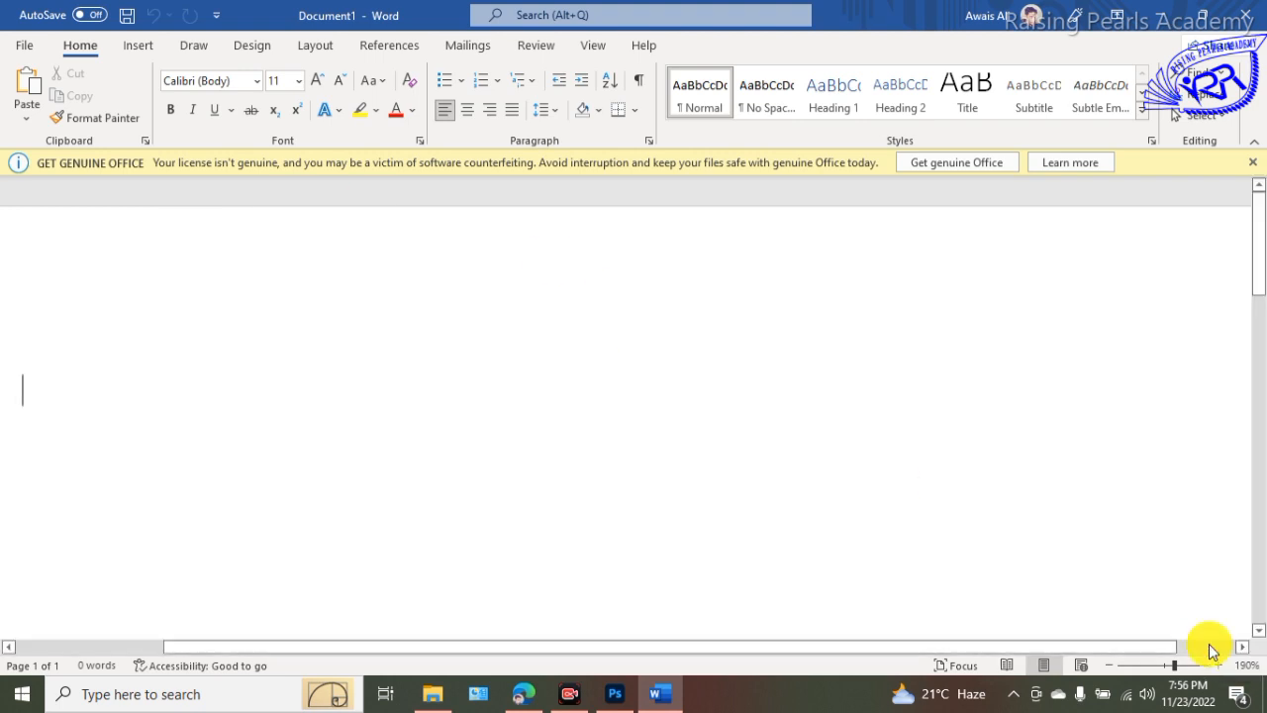
Paste the copied "What is E Bussiness?" heading and its Electronic Business paragraph into the blank document.
left_click(1166, 666)
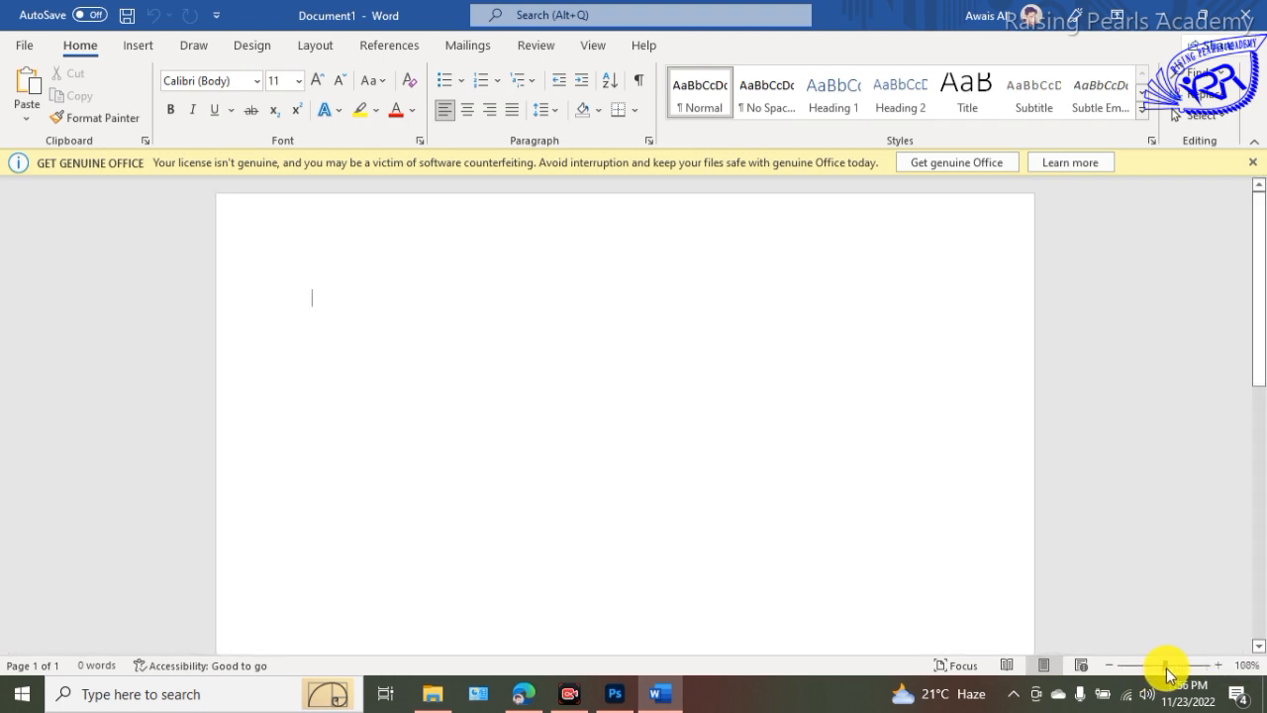
left_click(1220, 666)
left_click(1220, 665)
left_click(1220, 665)
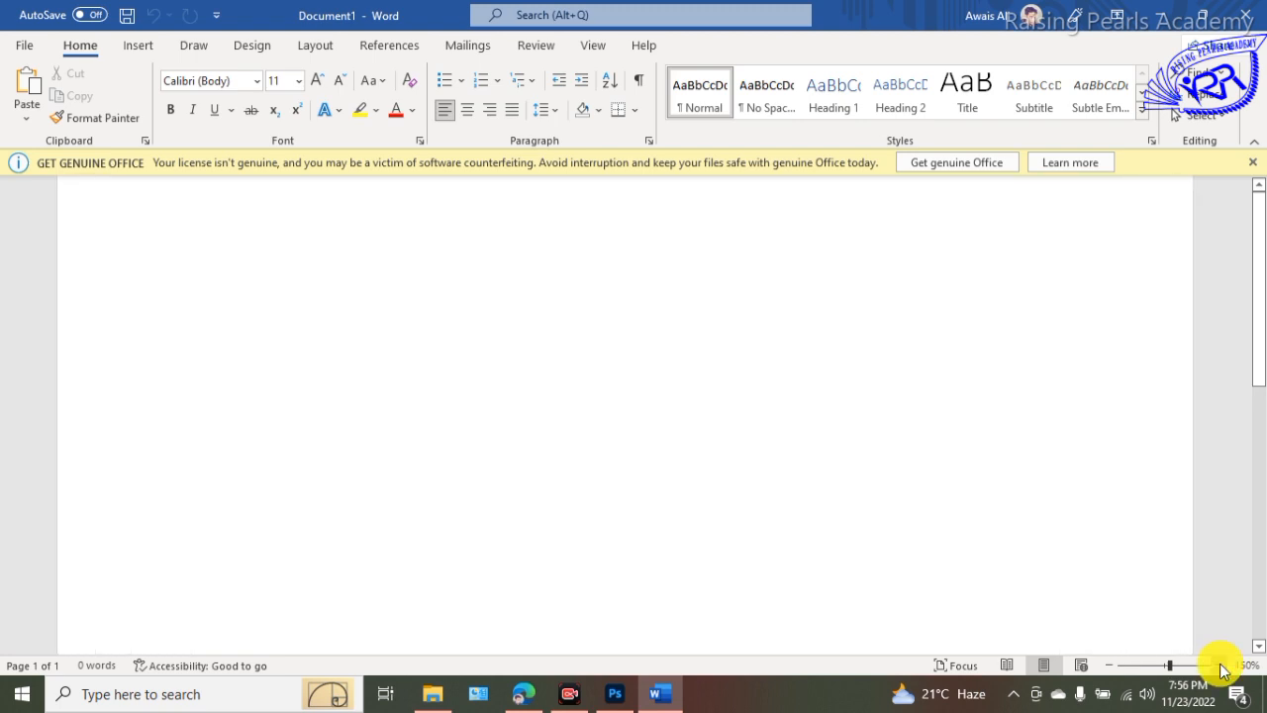
left_click(1220, 665)
left_click(1220, 666)
left_click(1106, 666)
left_click(1106, 665)
left_click(1106, 666)
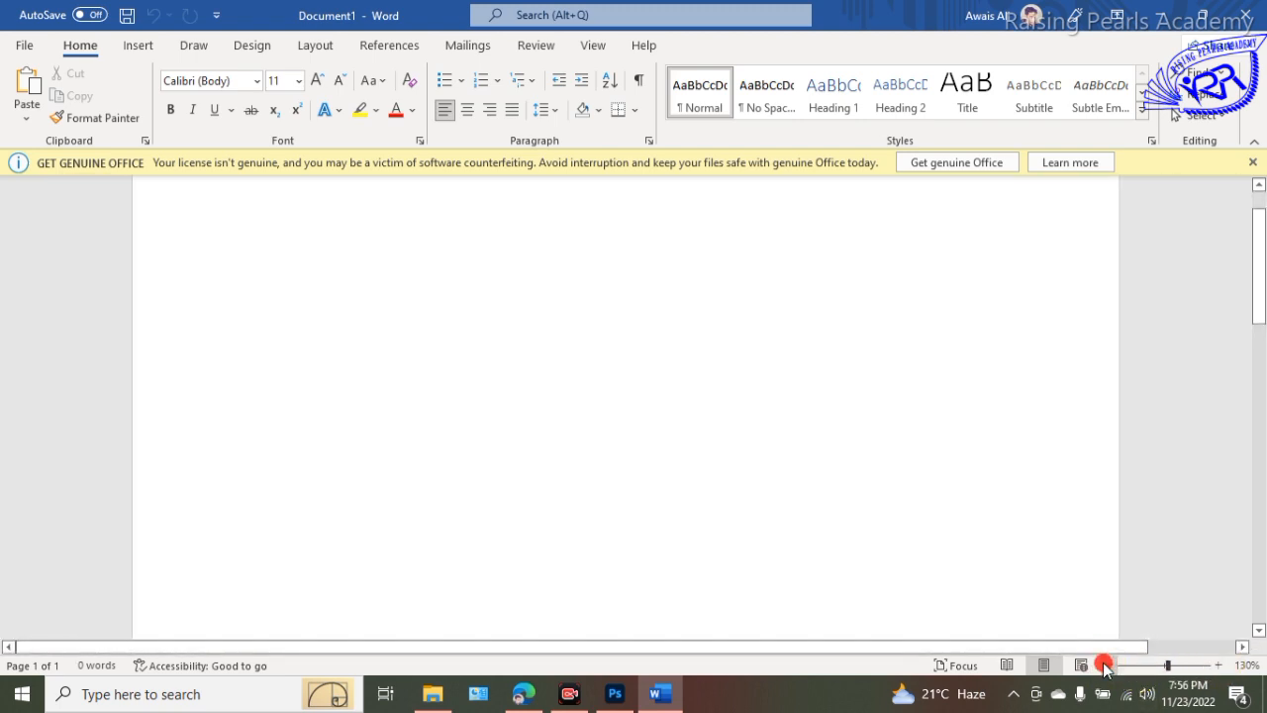
left_click(1106, 665)
left_click(1106, 666)
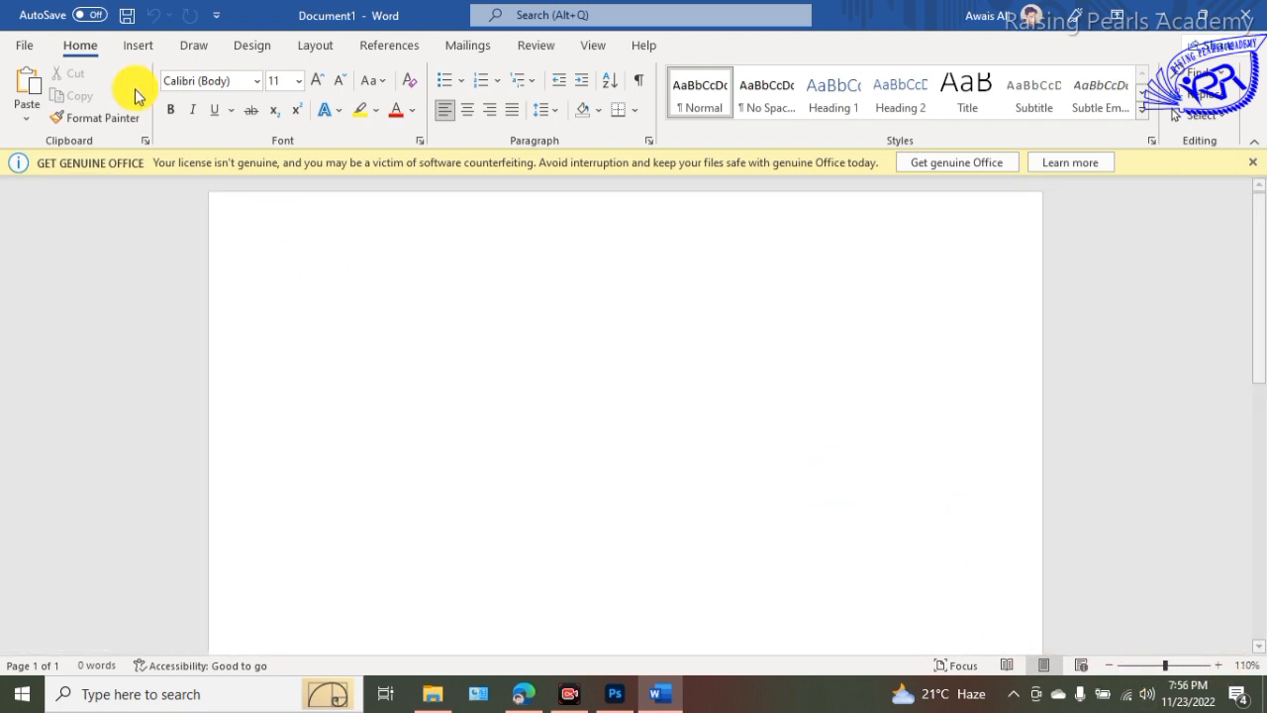
left_click(28, 89)
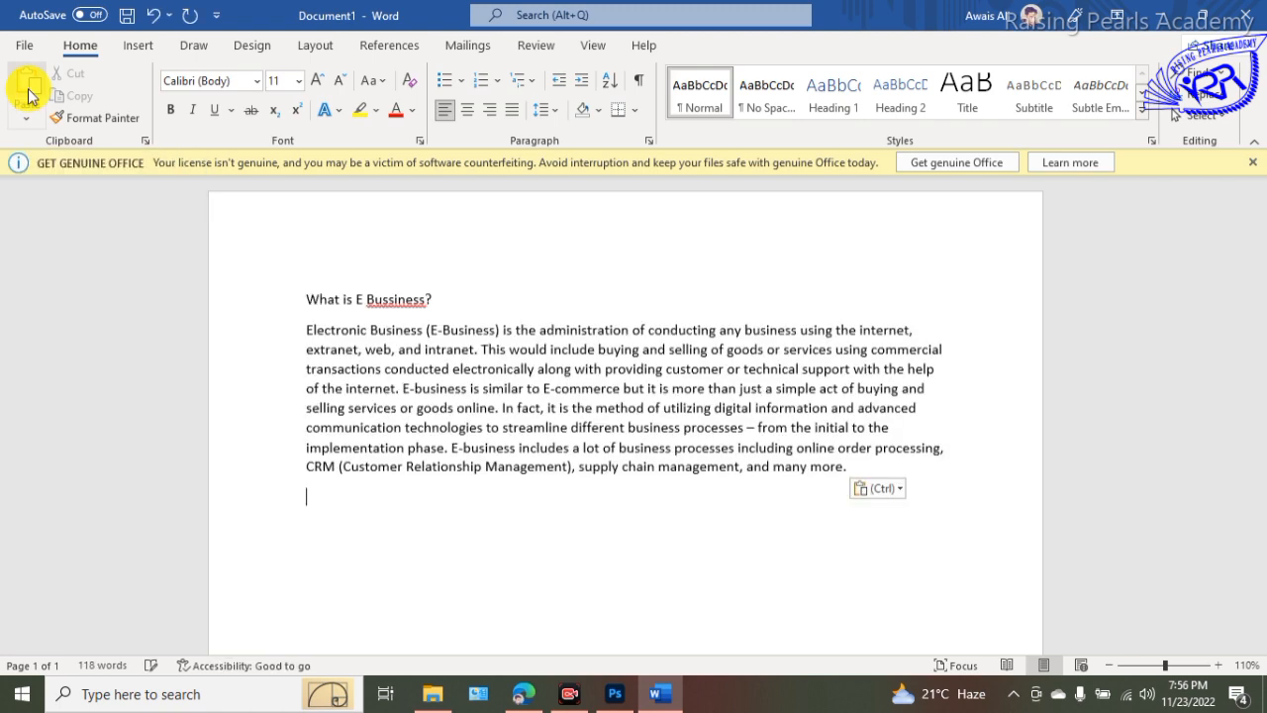
Paste the E-Business text a second time below the original and cut that duplicate heading and paragraph.
type("What is E Bussiness? Electronic Business (E-Business) is the administration of conducting any business using the internet, extranet, web, and intranet. This would include buying and selling of goods or services using commercial transactions conducted electronically along with providing customer or technical support with the help of the internet. E-business is similar to E-commerce but it is more than just a simple act of buying and selling services or goods online. In fact, it is the method of utilizing digital information and advanced communication technologies to streamline different business processes – from the initial to the implementation phase. E-business includes a lot of business processes including online order processing, CRM (Customer Relationship Management), supply chain management, and many more.")
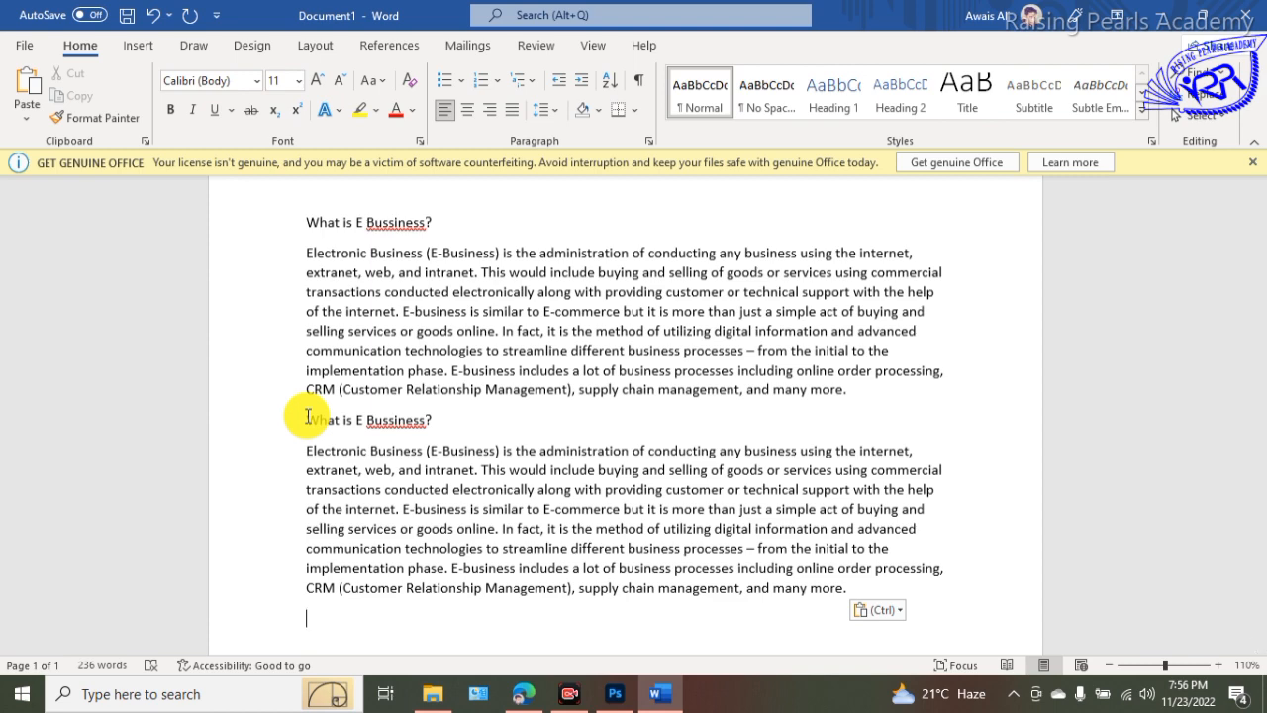
left_click_drag(303, 419, 635, 622)
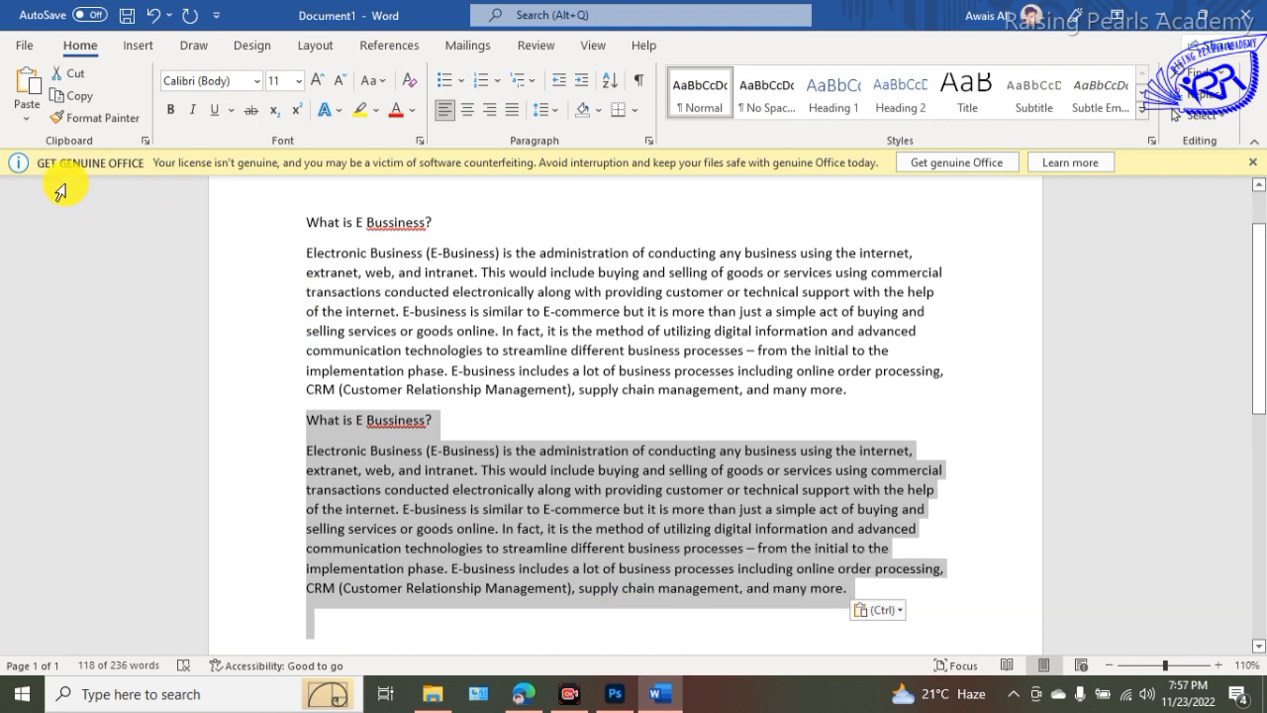
left_click(85, 75)
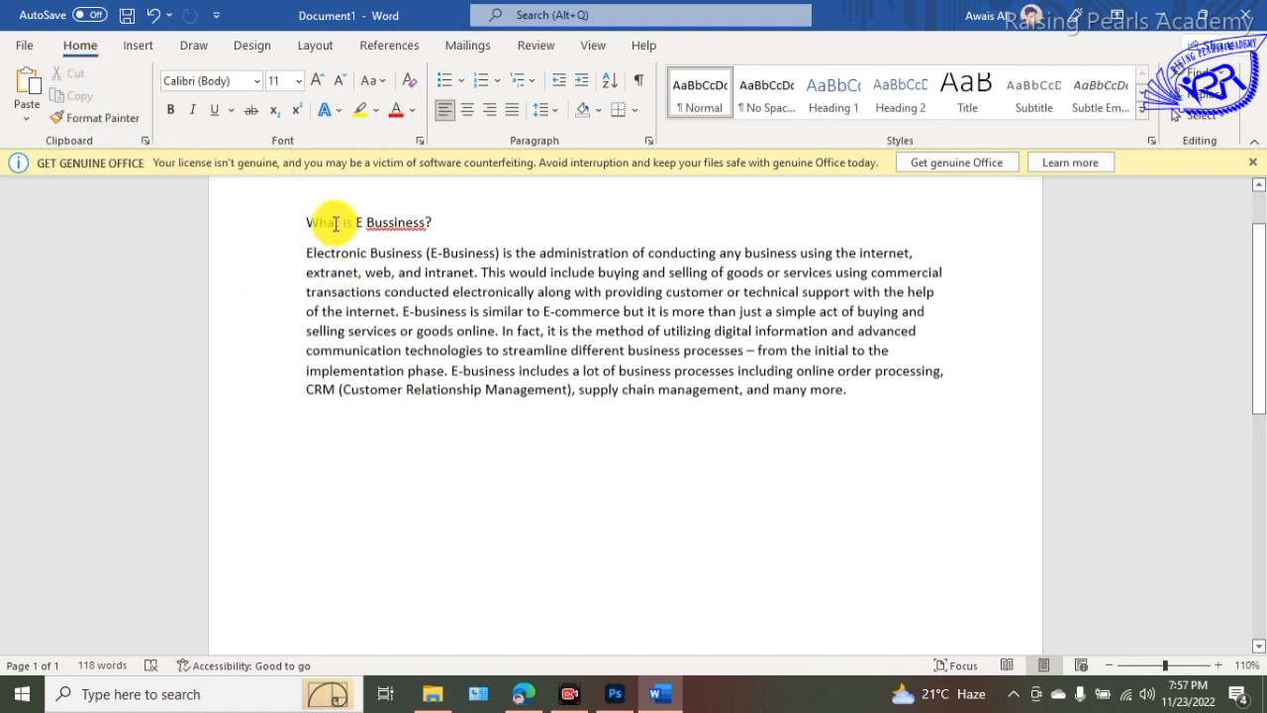
Copy the Electronic Business paragraph without its heading and paste it on a new line below the original.
left_click_drag(313, 255, 863, 429)
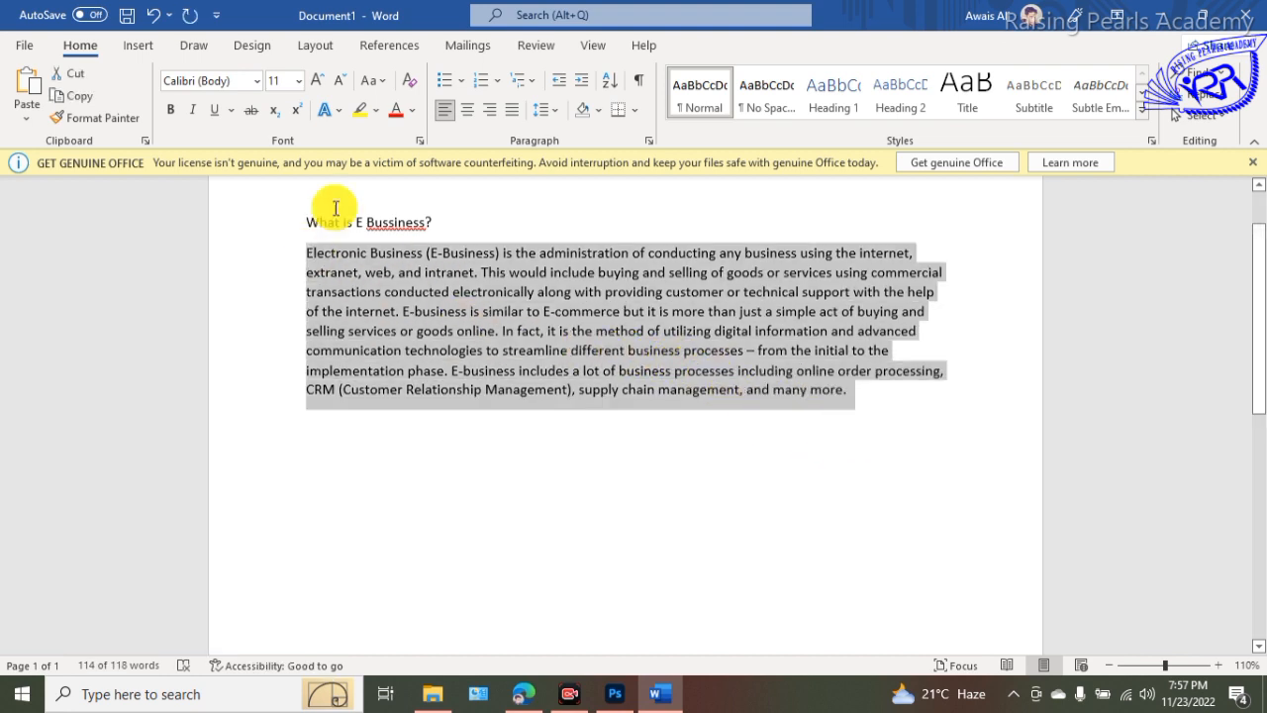
left_click(69, 99)
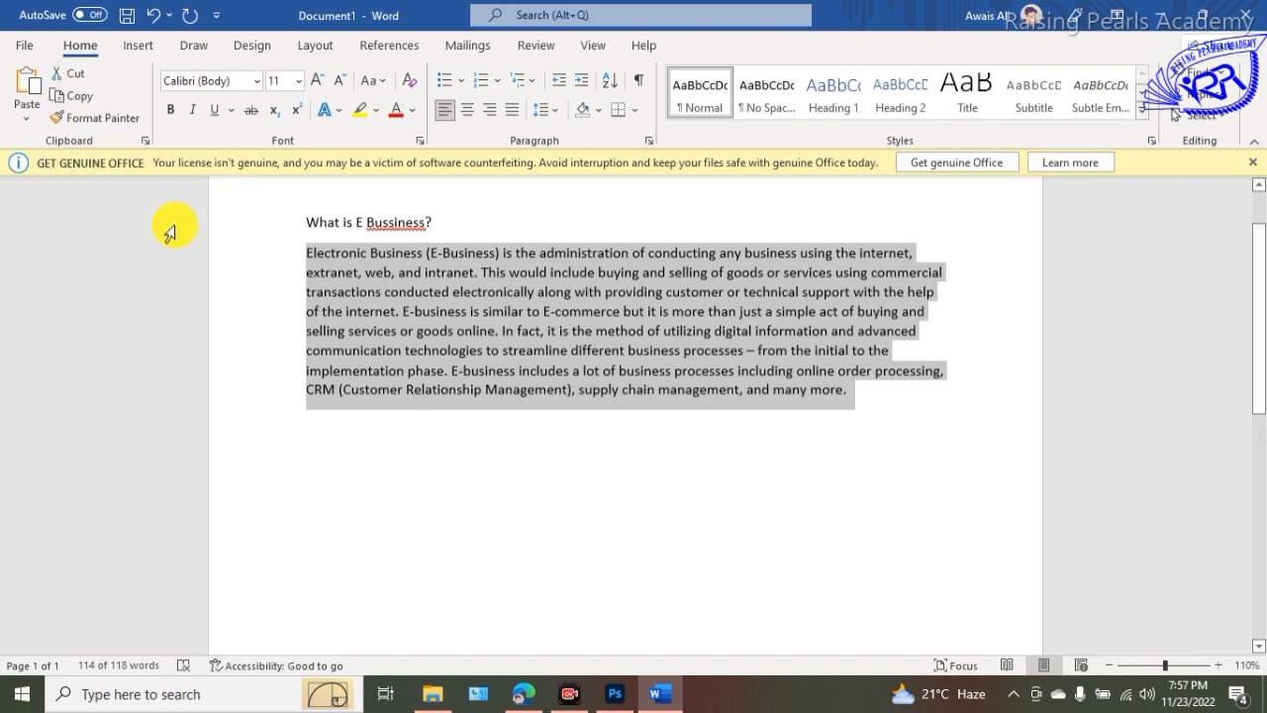
left_click(322, 433)
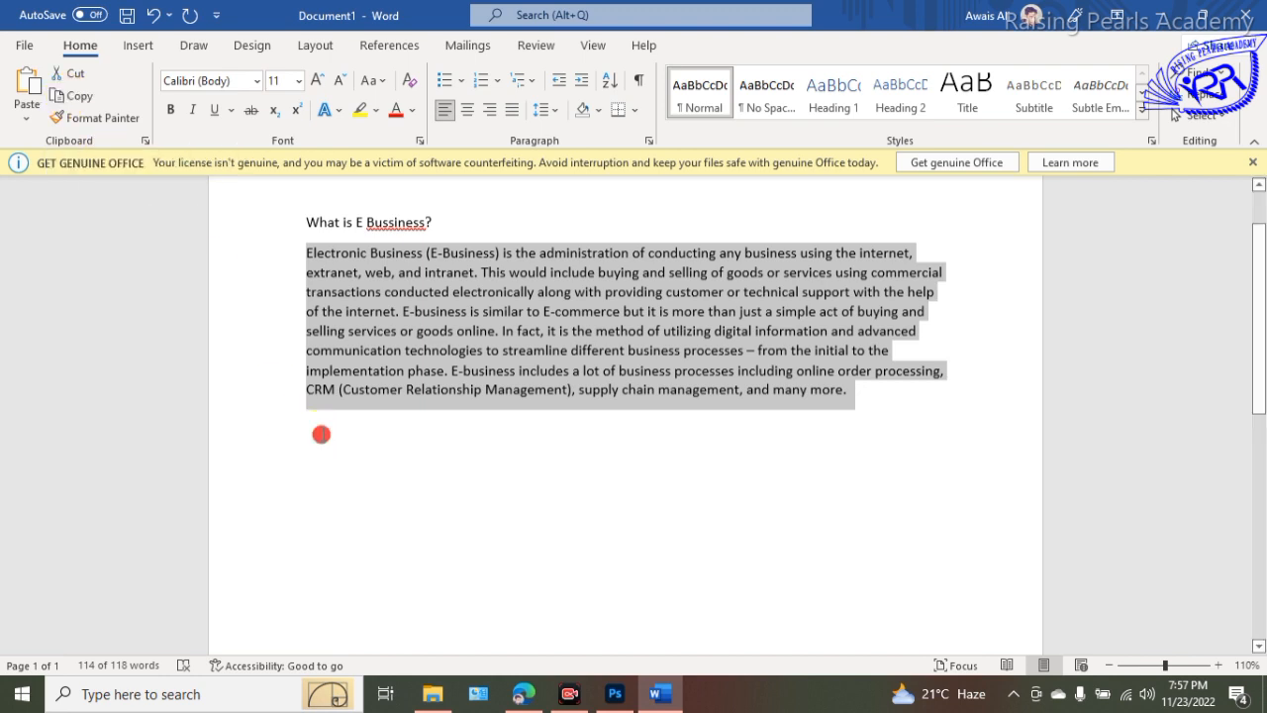
left_click(879, 401)
key("Return")
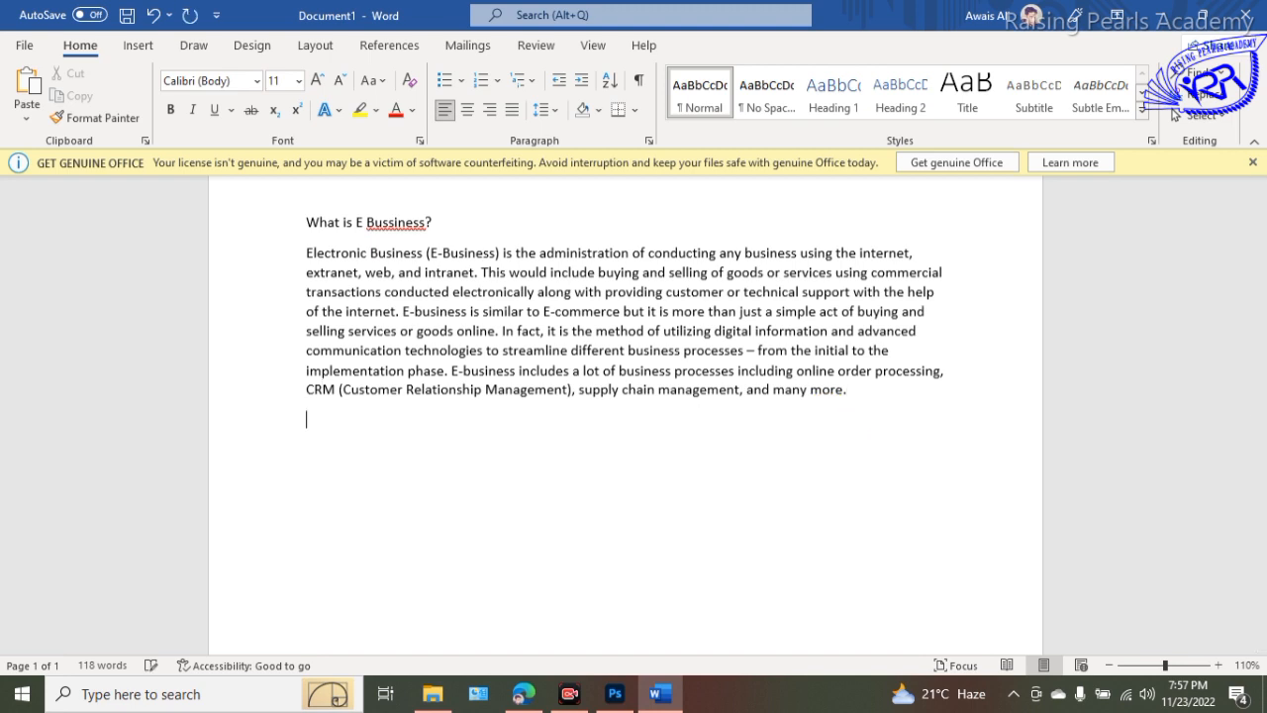
key("ctrl+v")
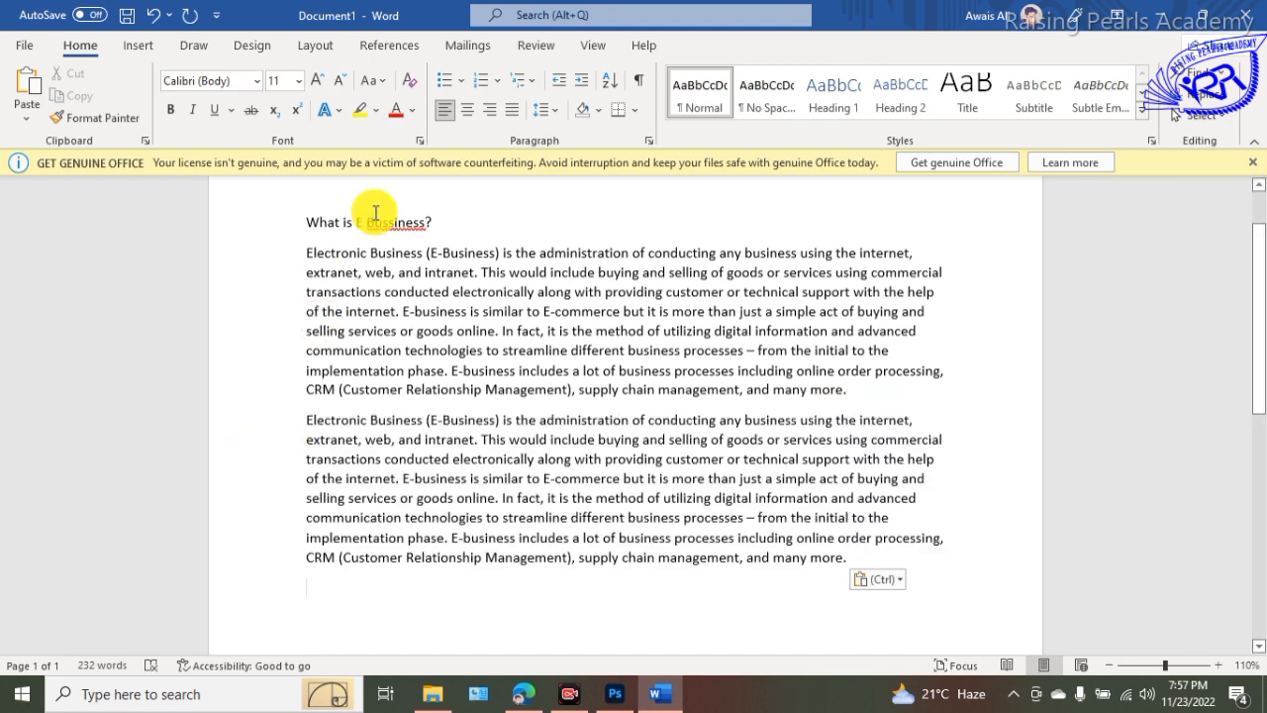
Correct the misspelled word "Bussiness" in the heading with the suggested spelling "Business".
left_click_drag(305, 221, 257, 216)
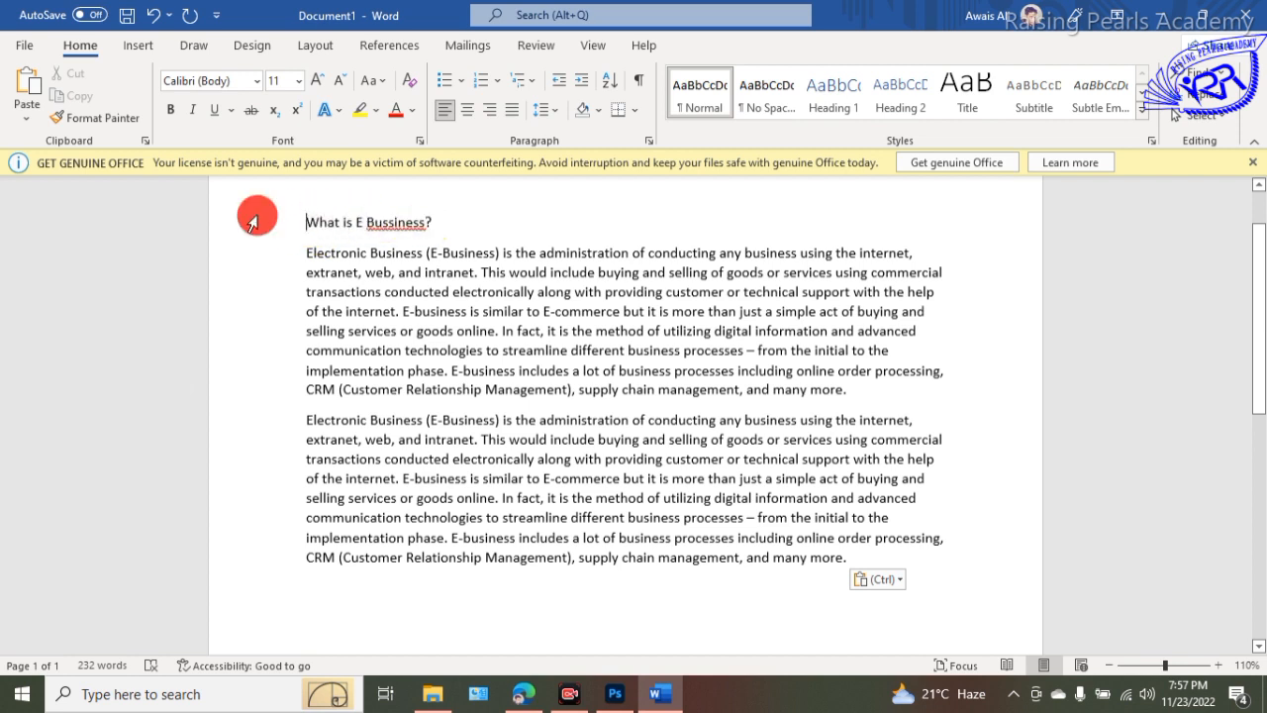
right_click(388, 224)
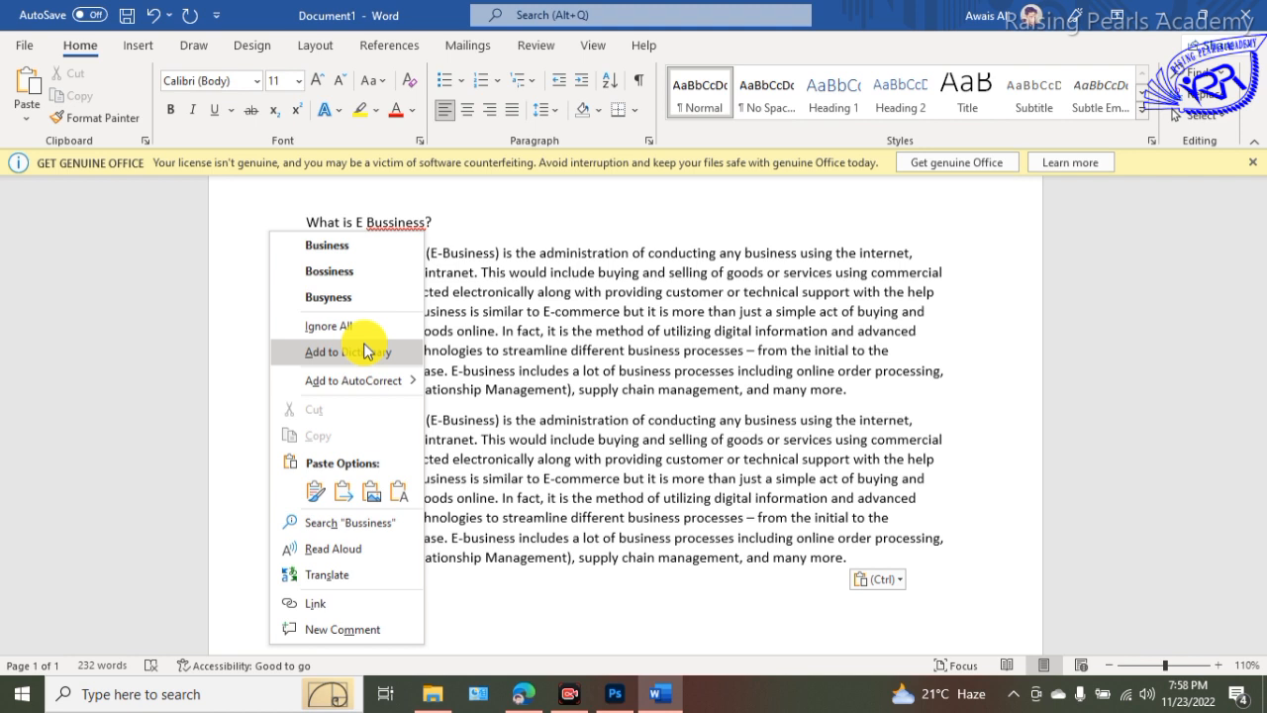
left_click(355, 248)
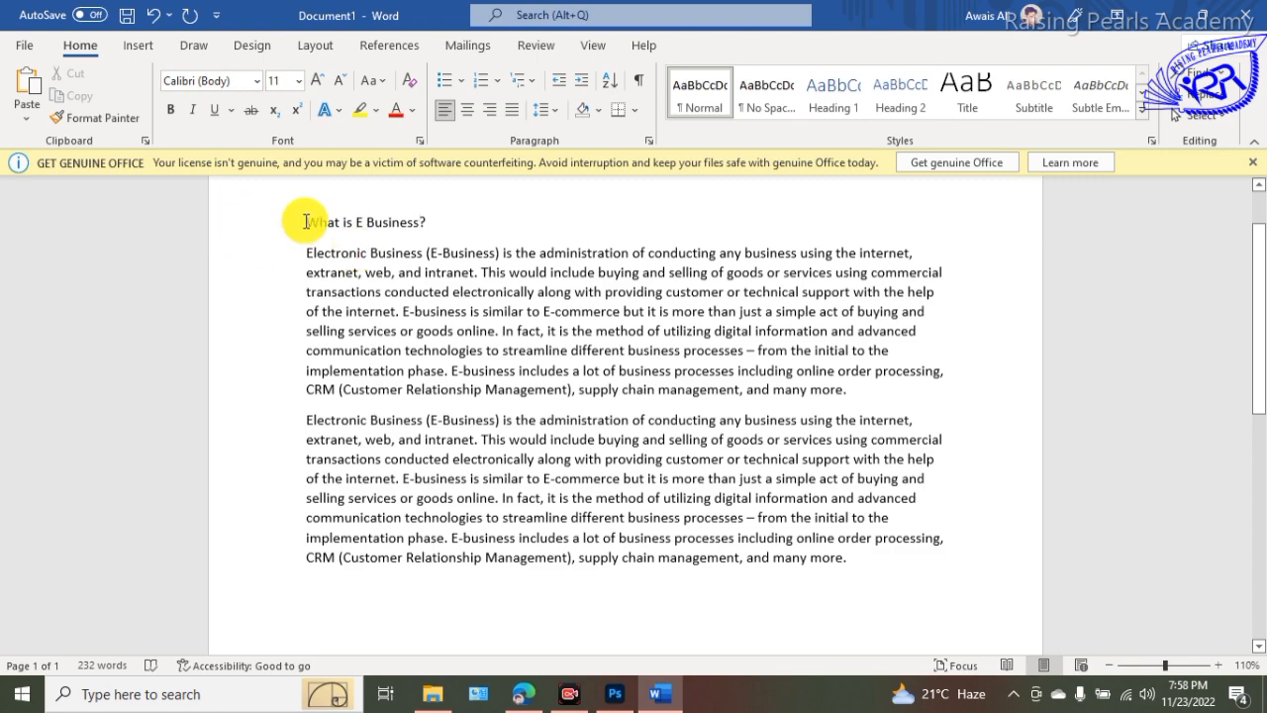
Format the heading "What is E Business?" in Times New Roman at size 12.
left_click(1226, 668)
left_click(1226, 668)
left_click(1226, 669)
left_click(1226, 669)
left_click(1226, 668)
left_click(1226, 668)
left_click(1226, 668)
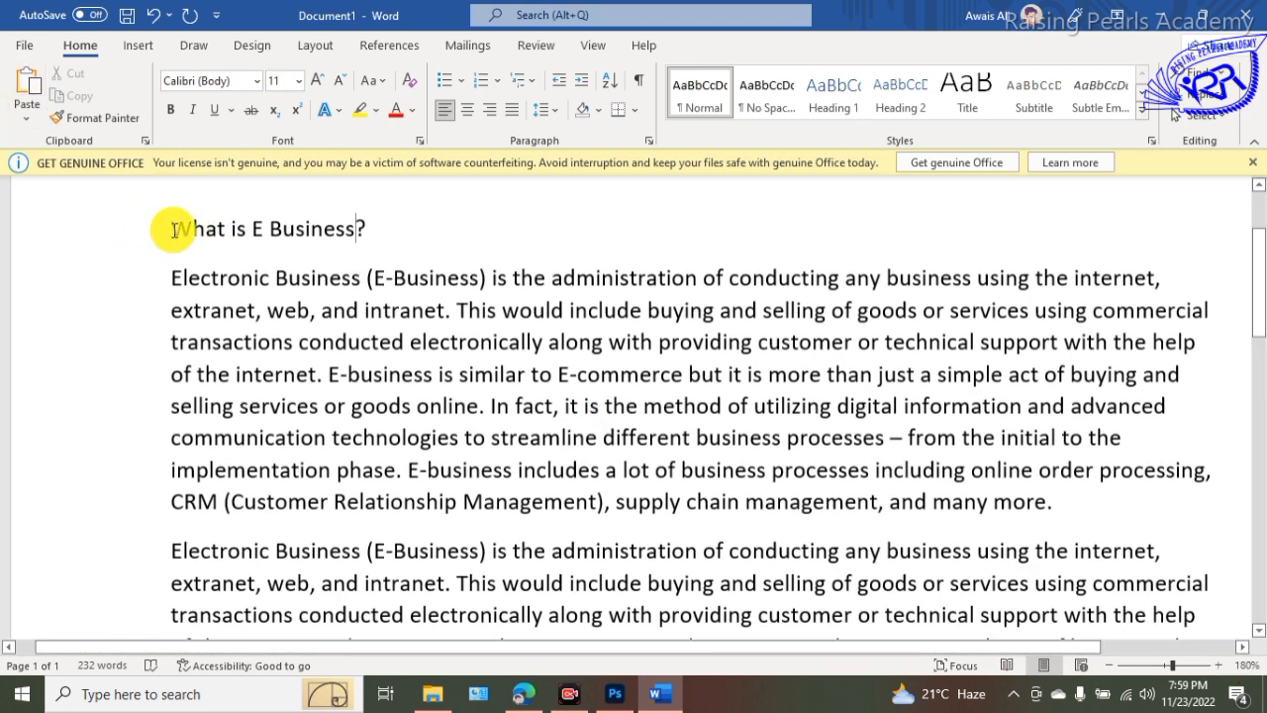
left_click_drag(173, 228, 413, 227)
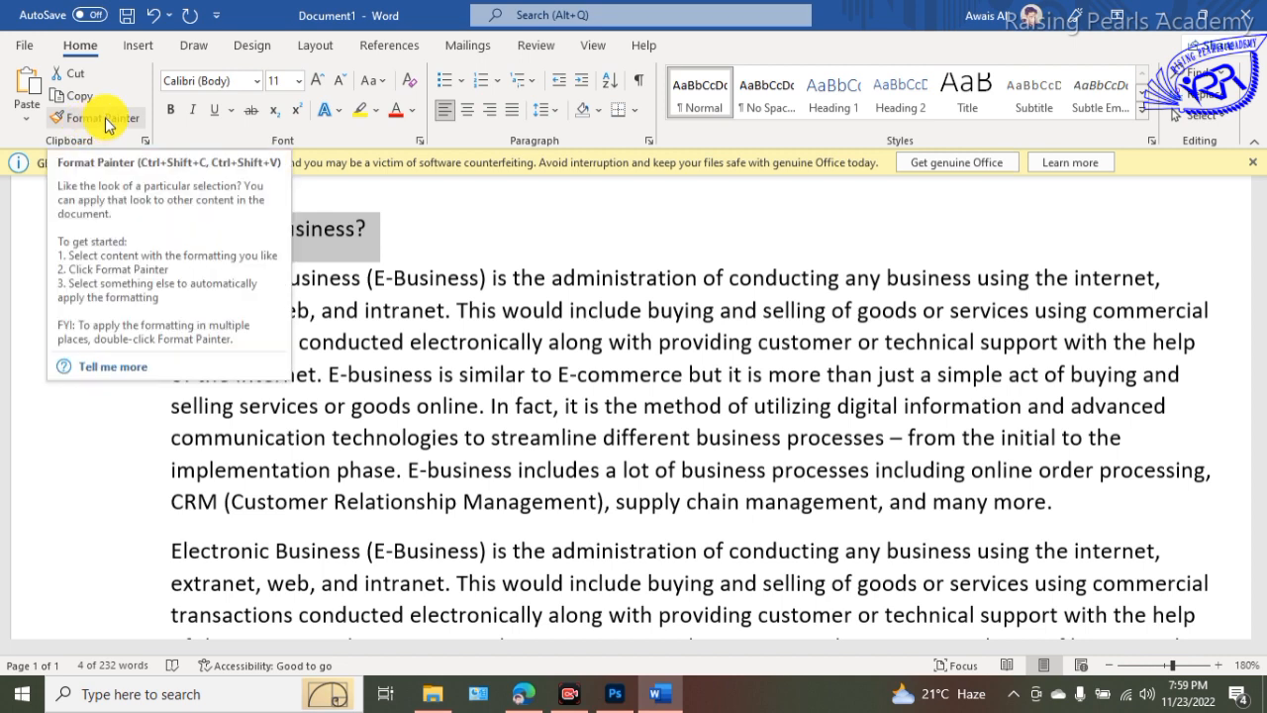
left_click(253, 81)
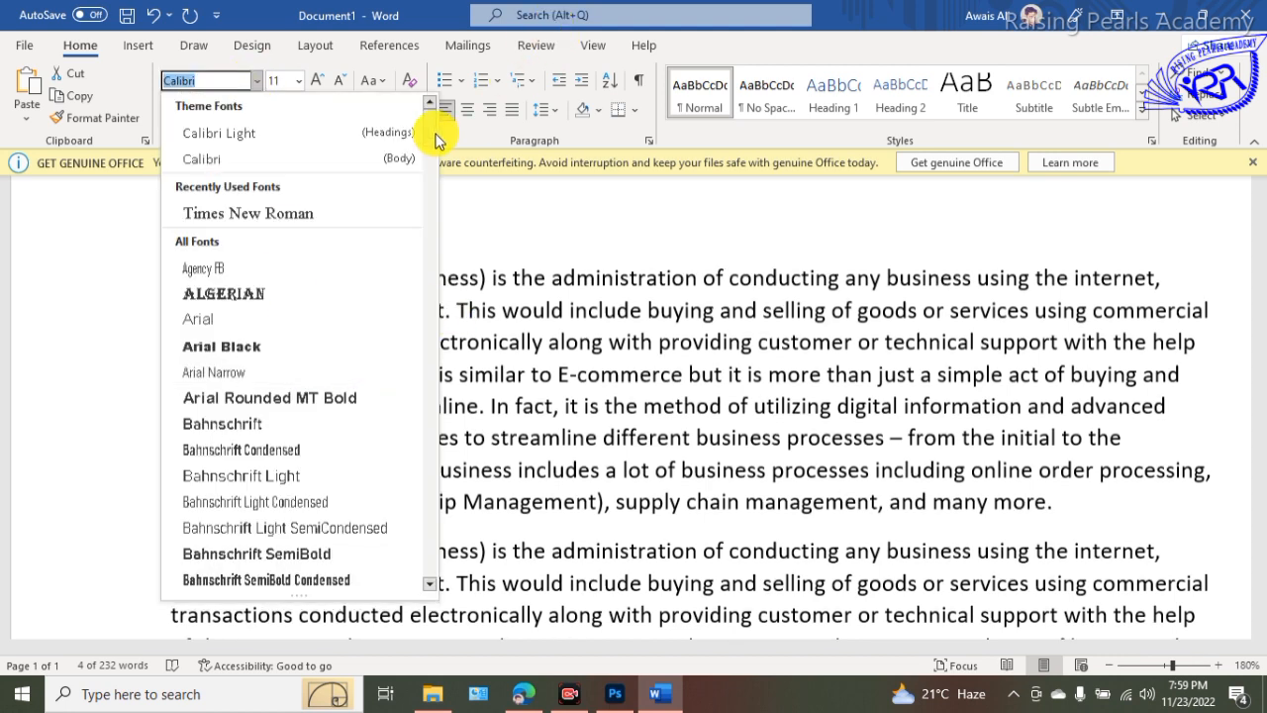
left_click_drag(436, 129, 525, 104)
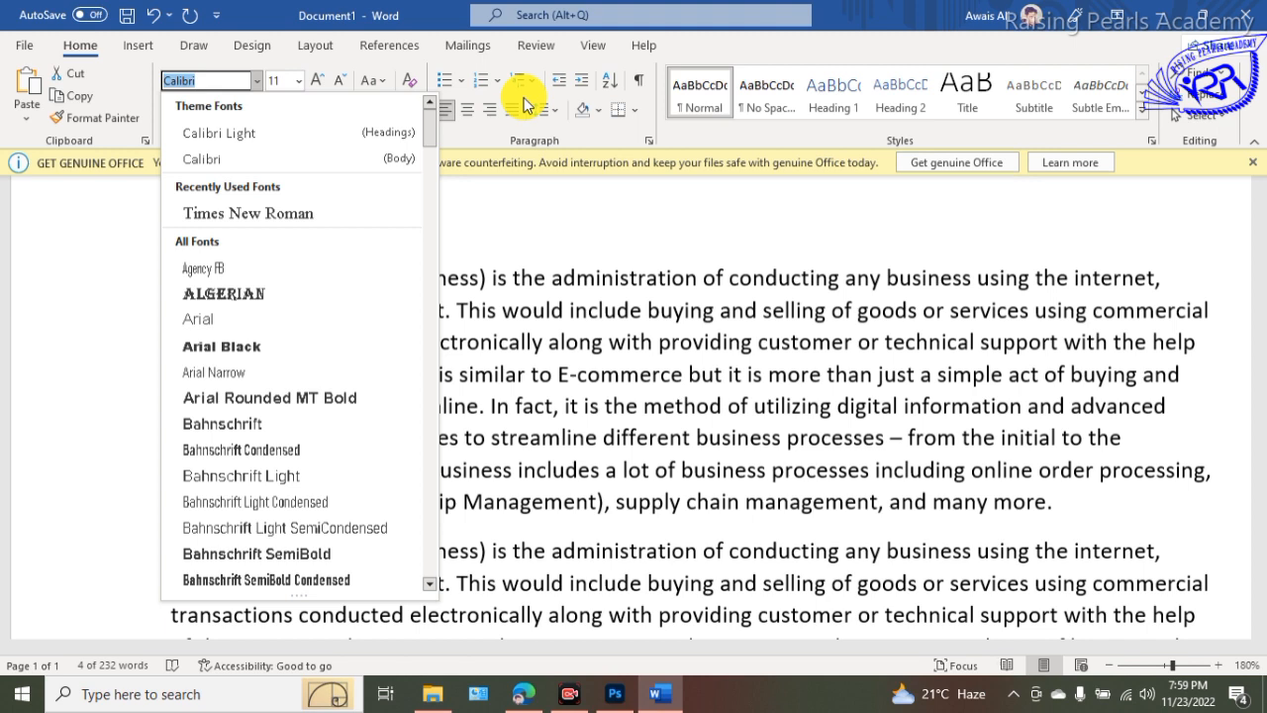
left_click(238, 214)
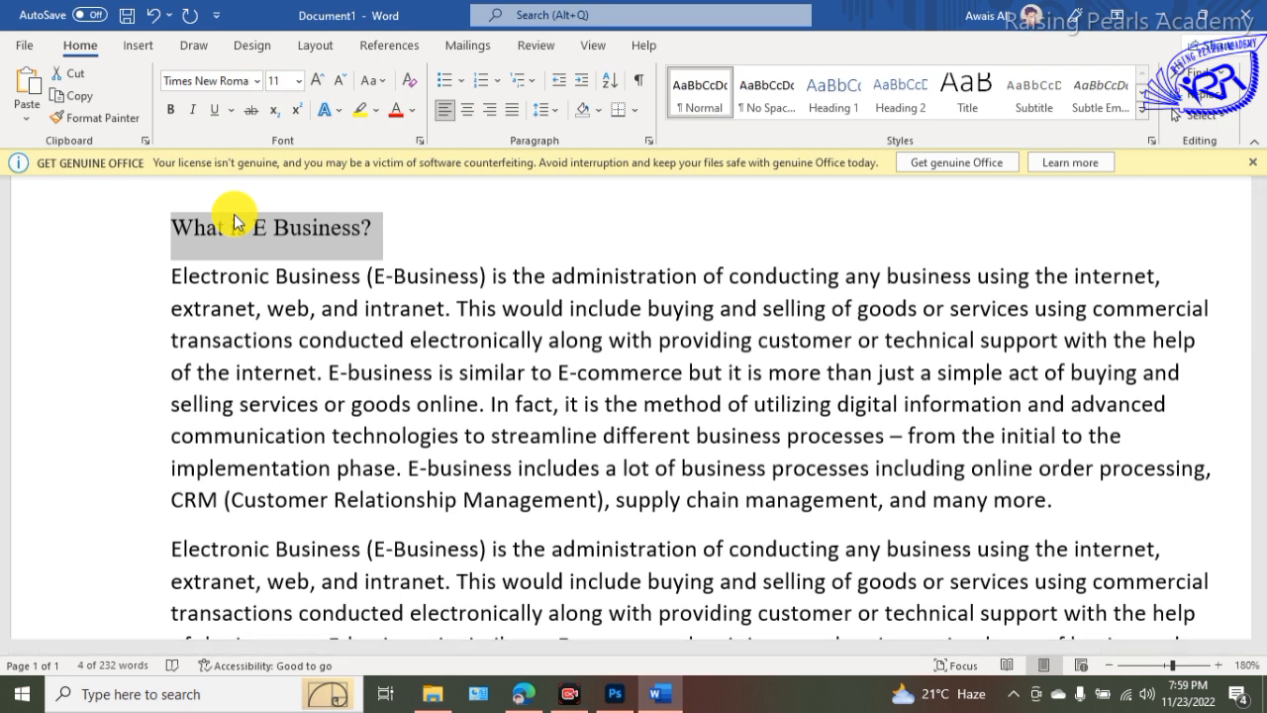
left_click(298, 80)
left_click(284, 189)
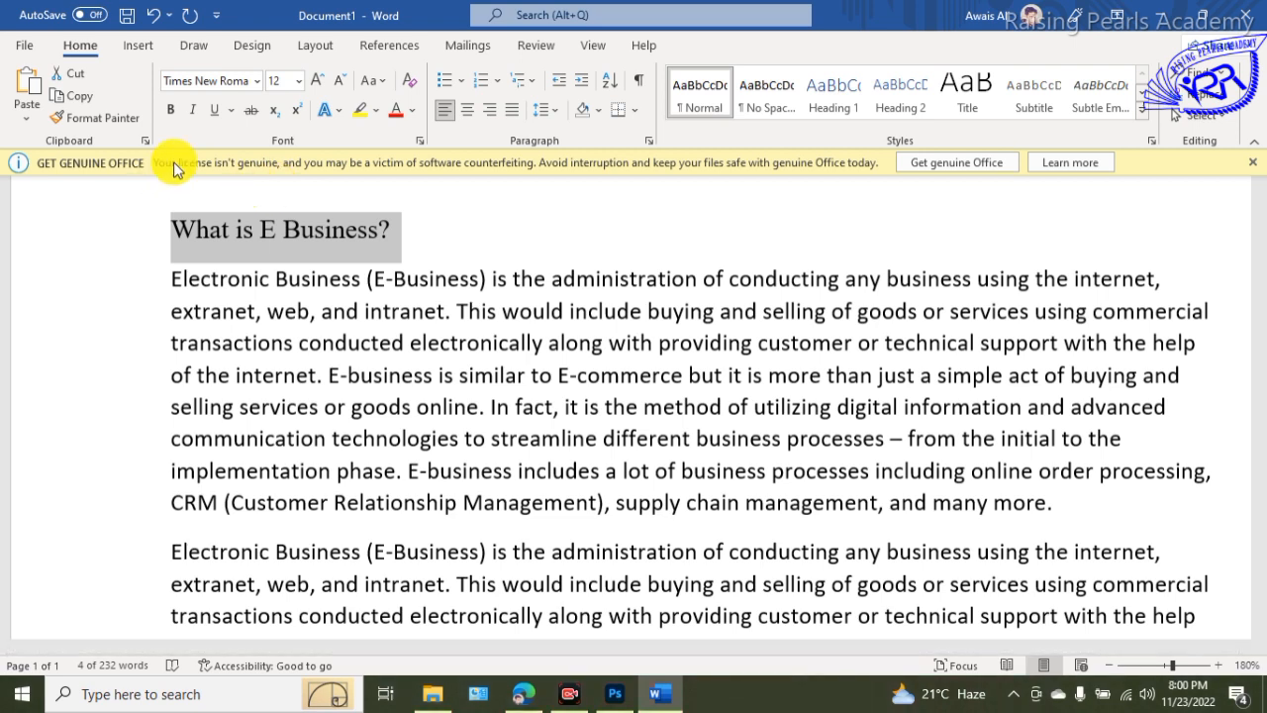
Try bold on and off on the heading, and leave it formatted as bold and italic.
left_click(170, 111)
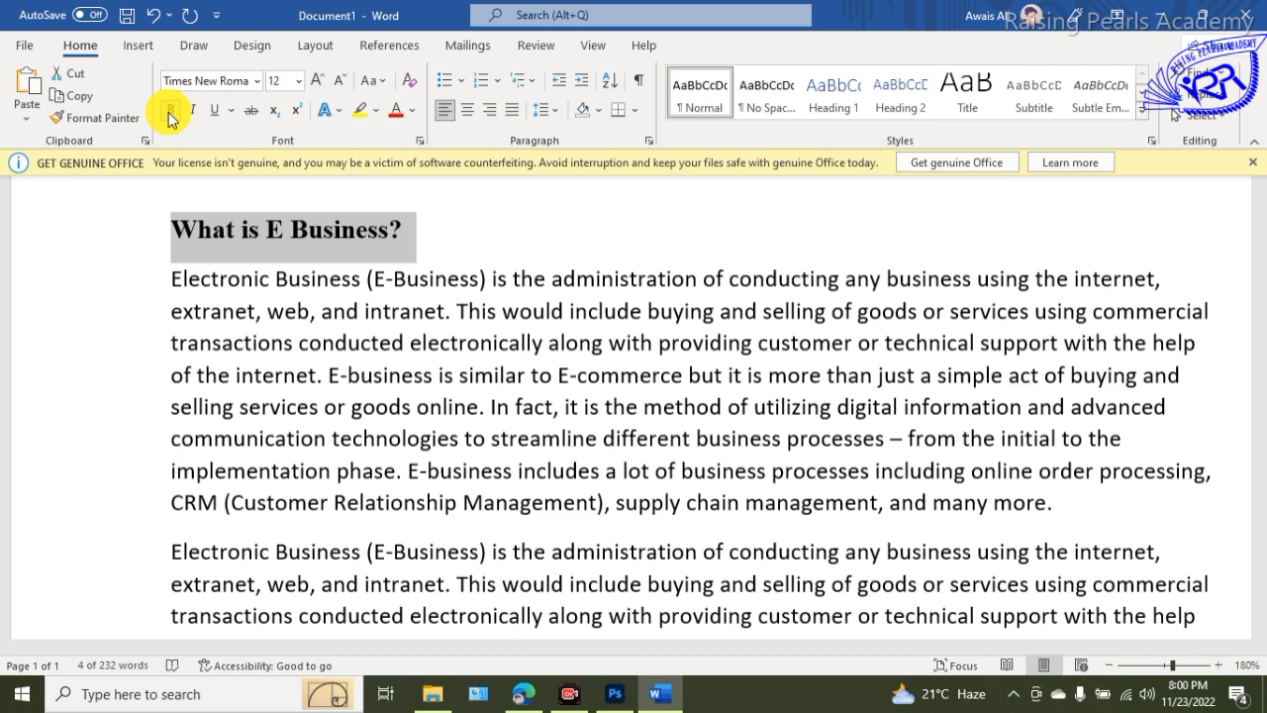
left_click(170, 111)
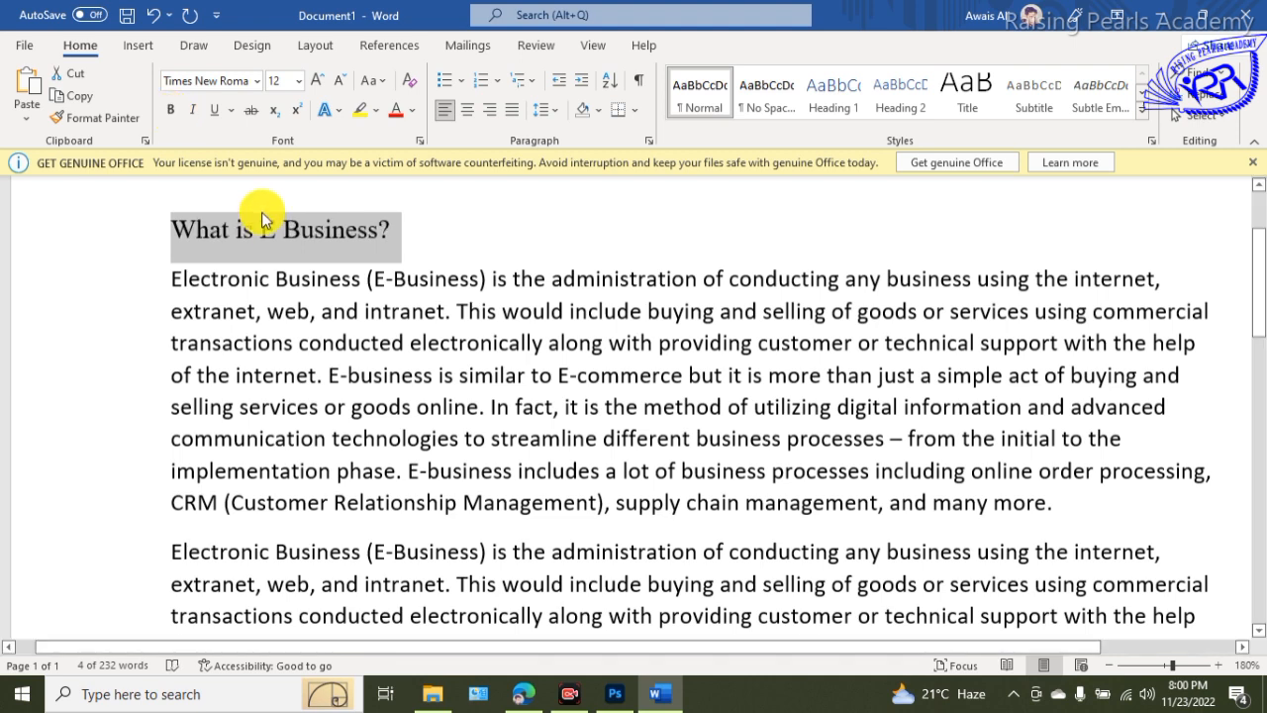
key("ctrl+b")
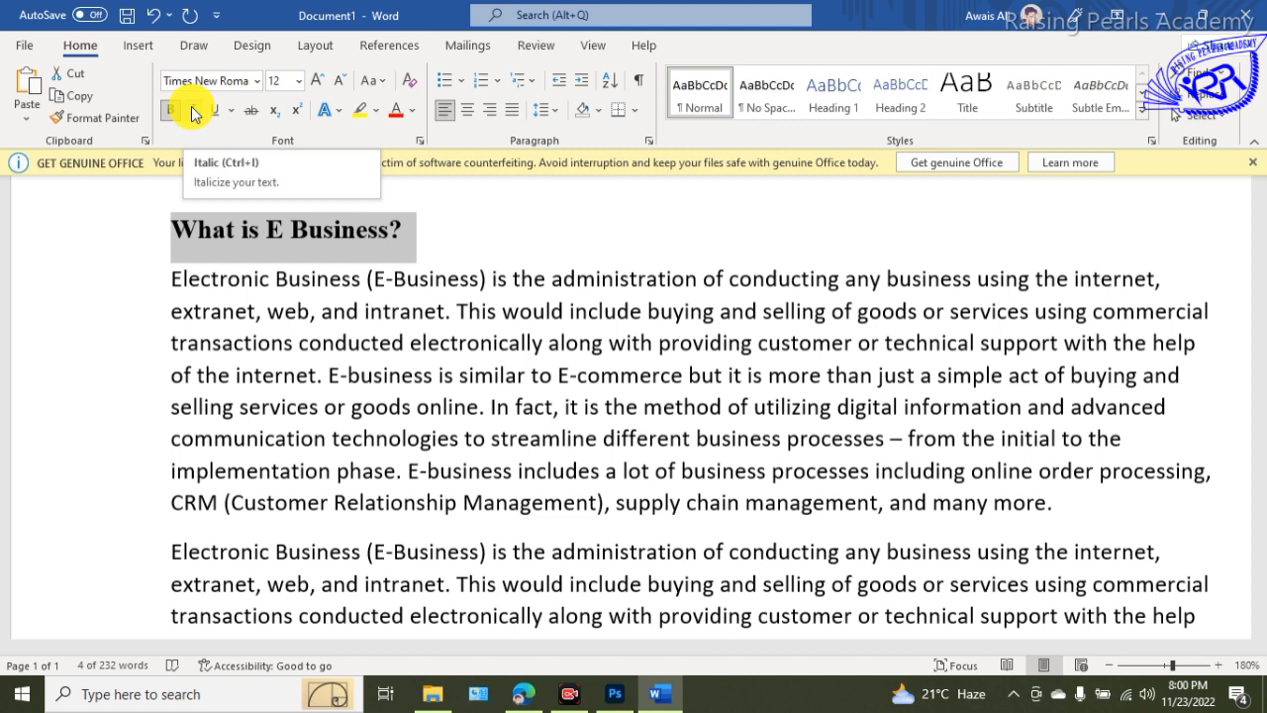
key("ctrl+i")
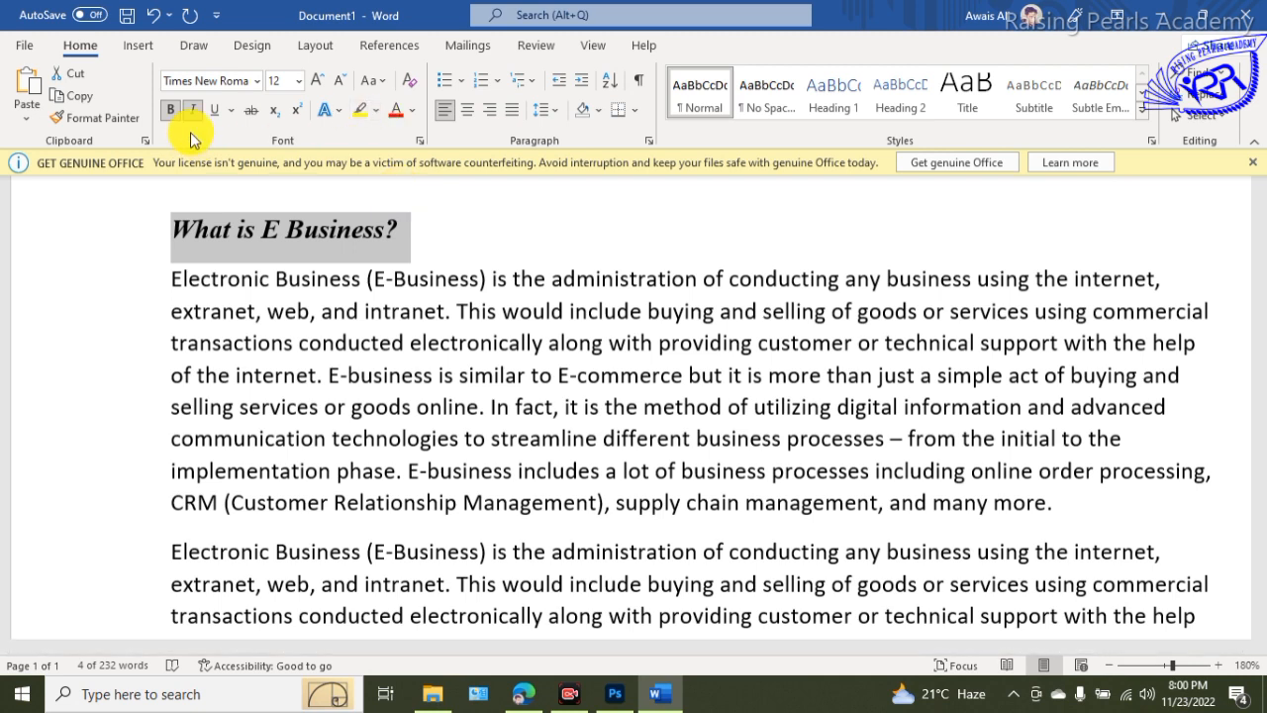
Underline the heading "What is E Business?" with a single line in a dark orange colour.
left_click(215, 112)
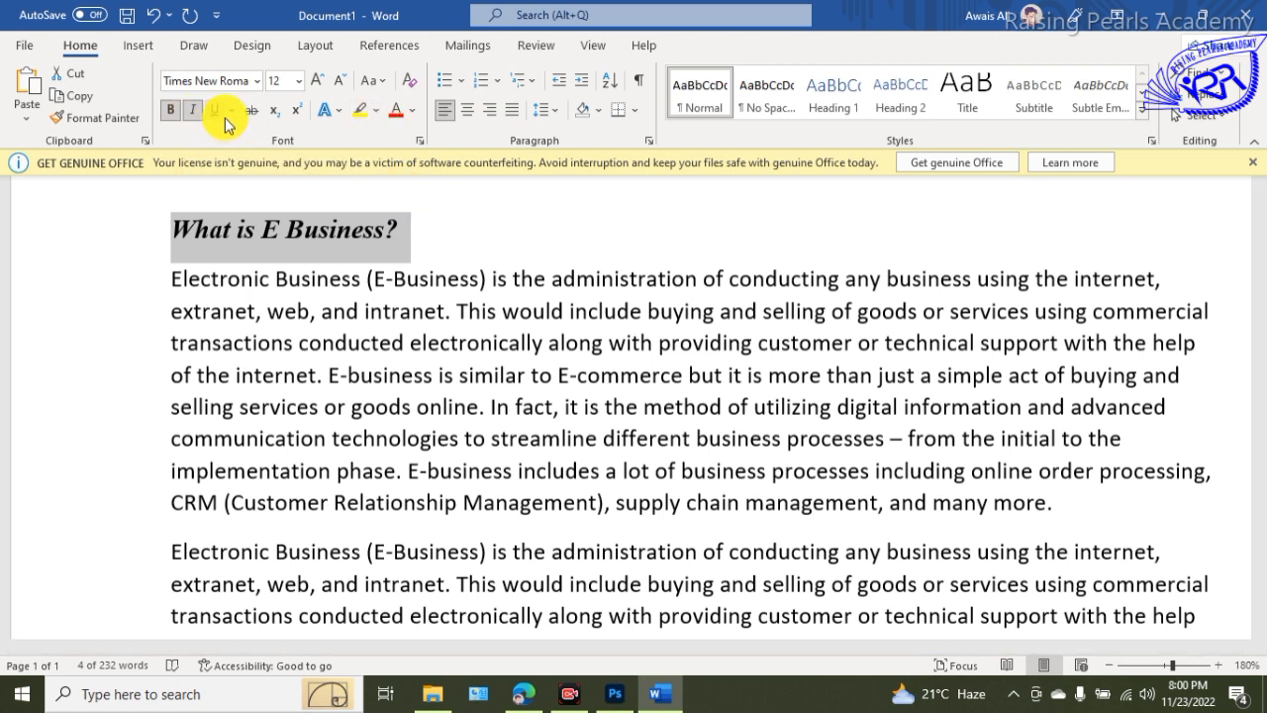
left_click(231, 112)
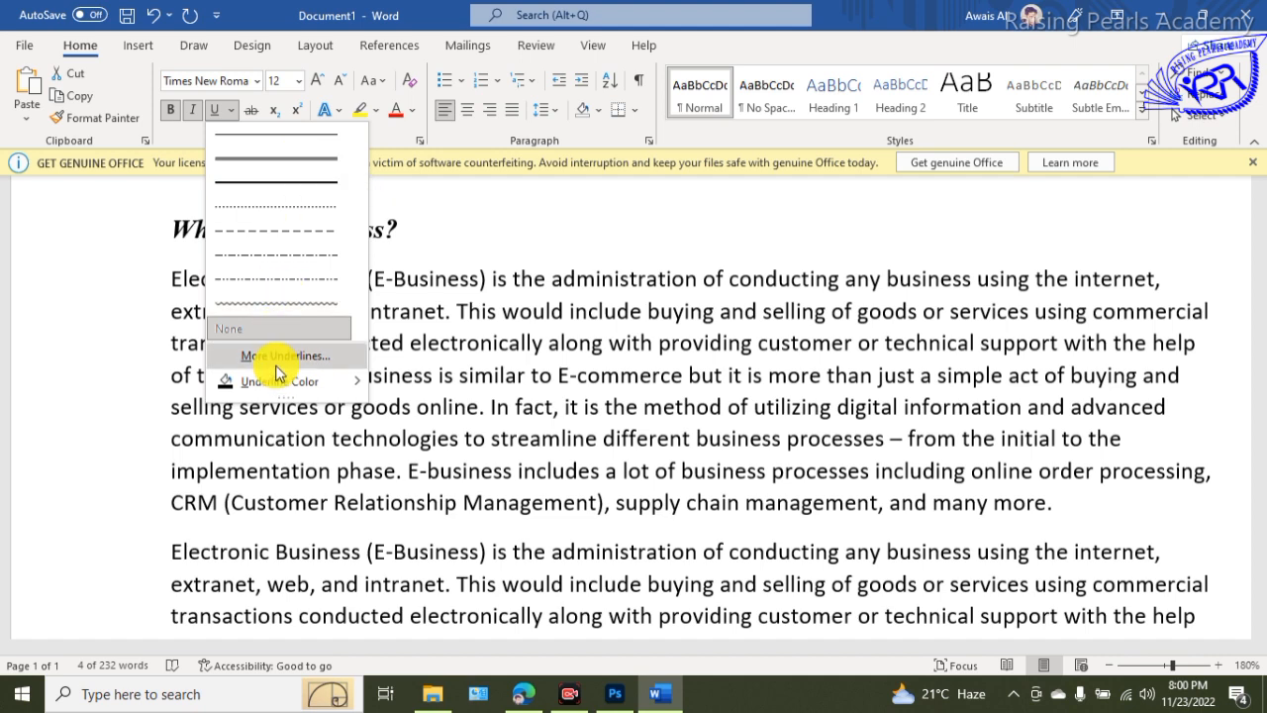
mouse_move(277, 389)
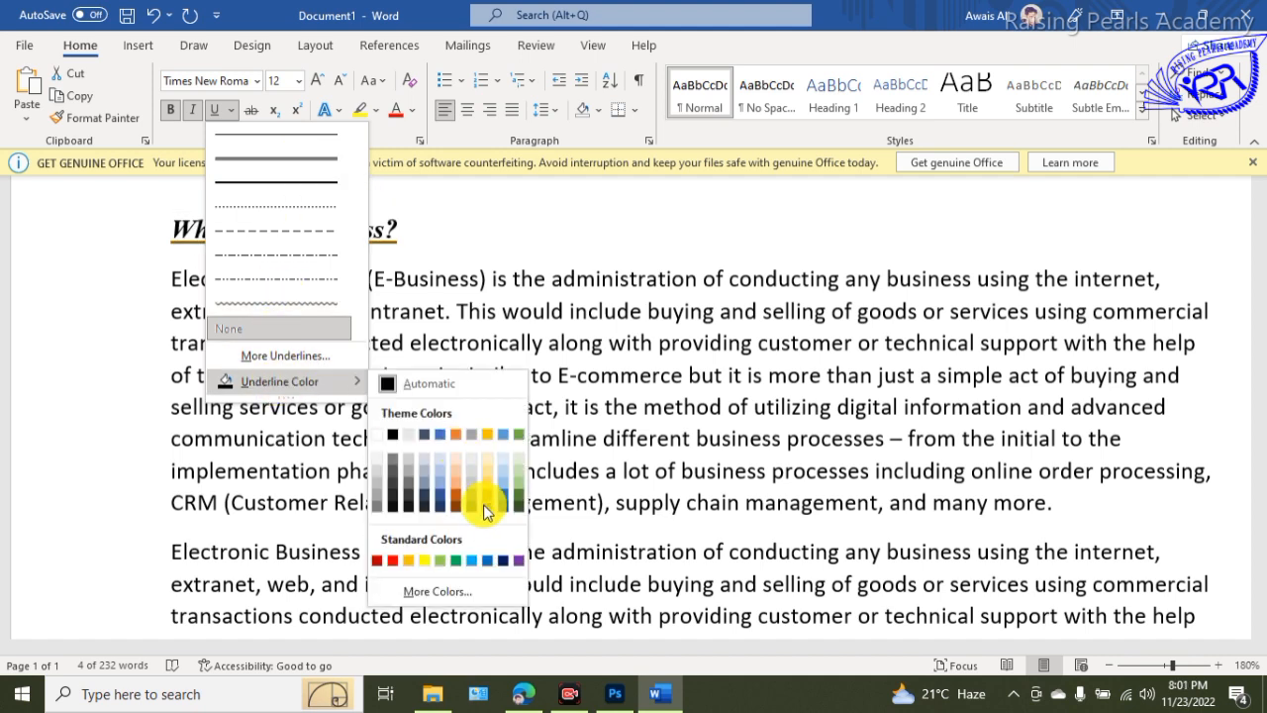
left_click(456, 503)
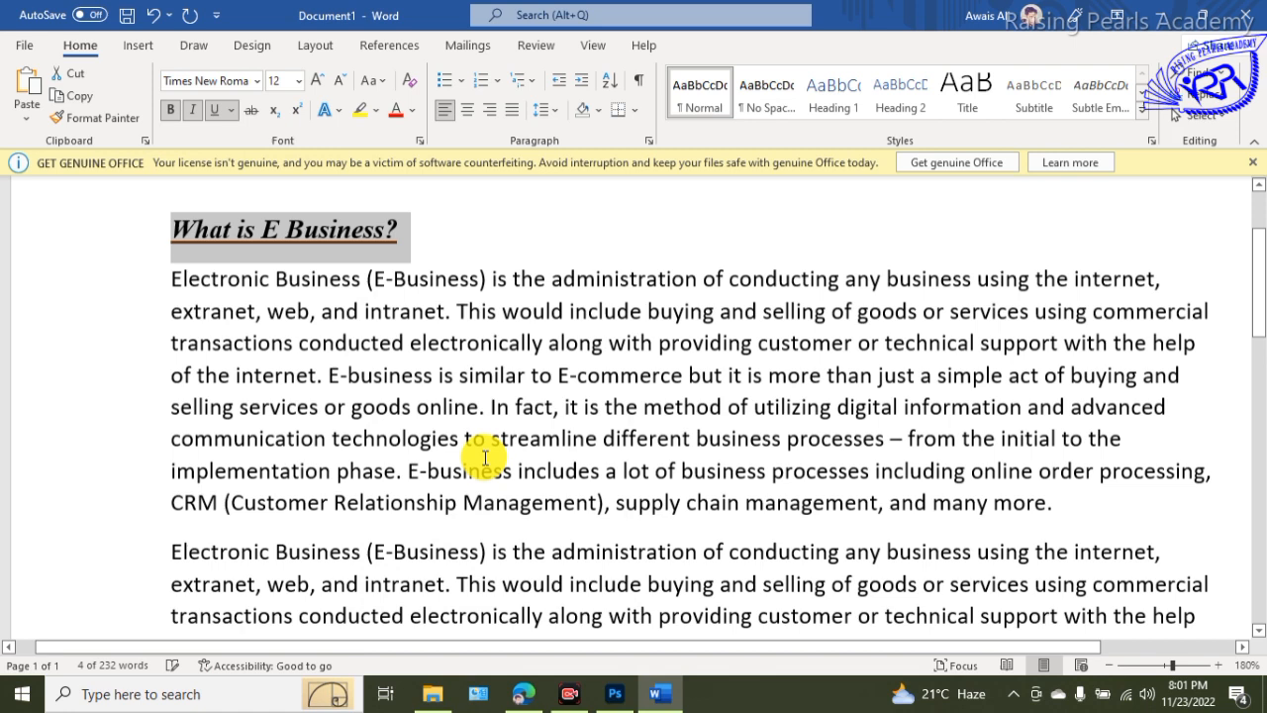
left_click(547, 231)
key("BackSpace")
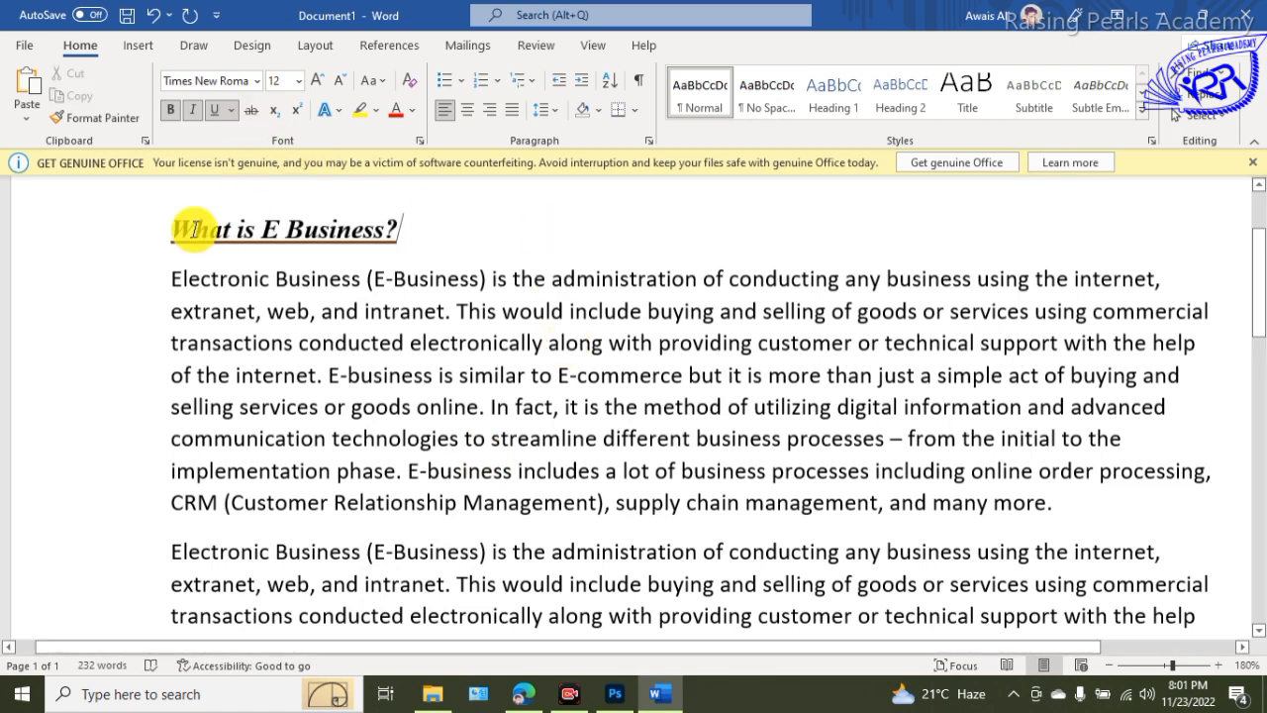
Try strikethrough on and off on the "What is E Business?" heading.
left_click_drag(178, 227, 411, 222)
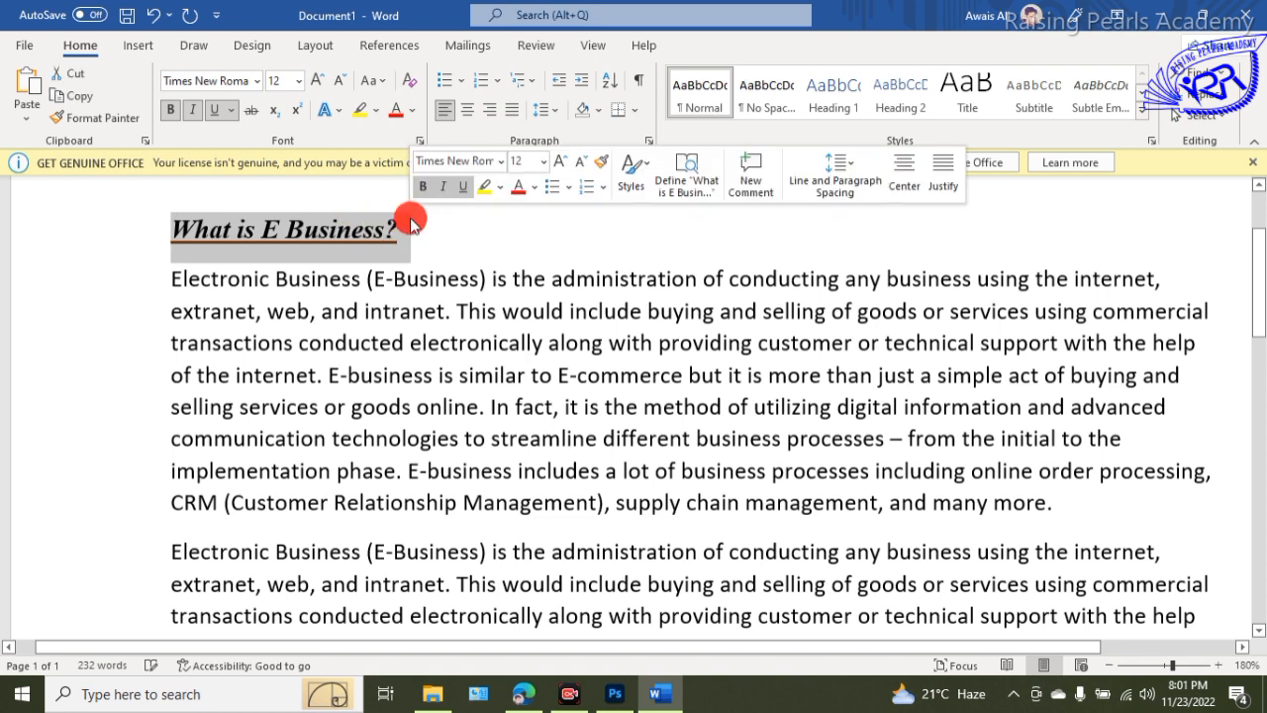
left_click(251, 111)
left_click(251, 111)
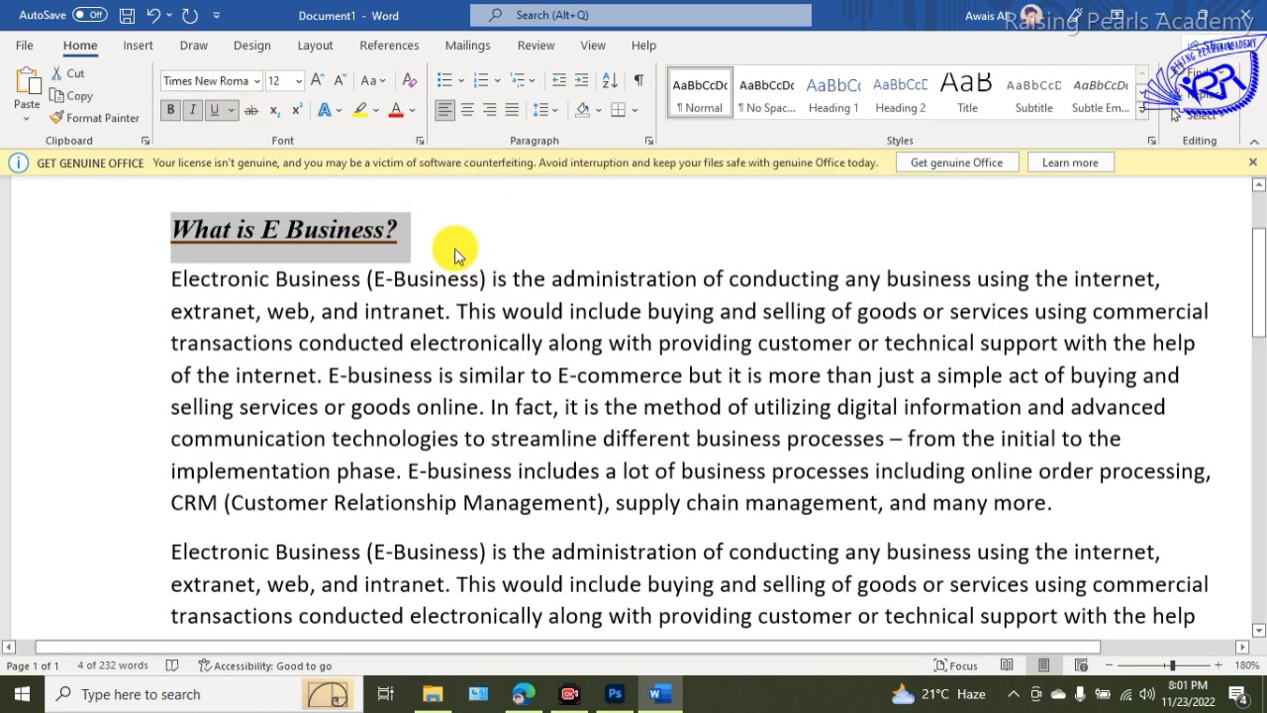
Remove the underline, bold and italic formatting from the "What is E Business?" heading.
left_click(215, 110)
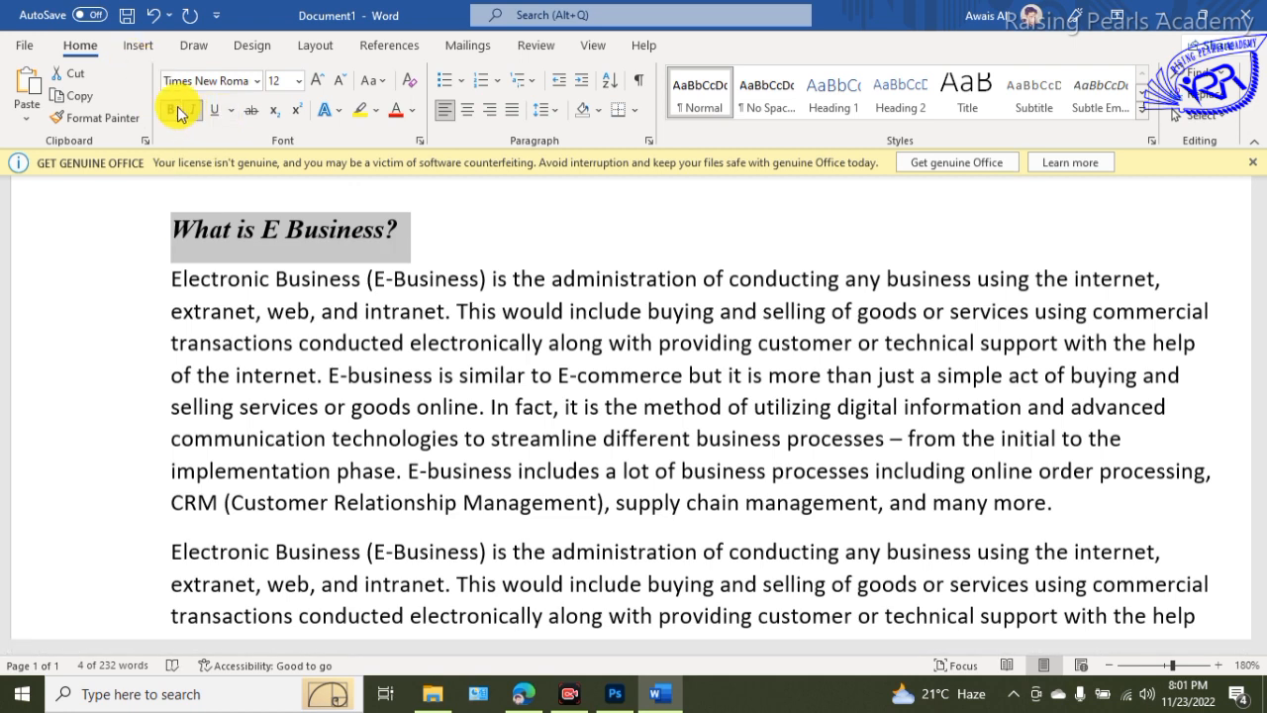
left_click(176, 111)
left_click(193, 112)
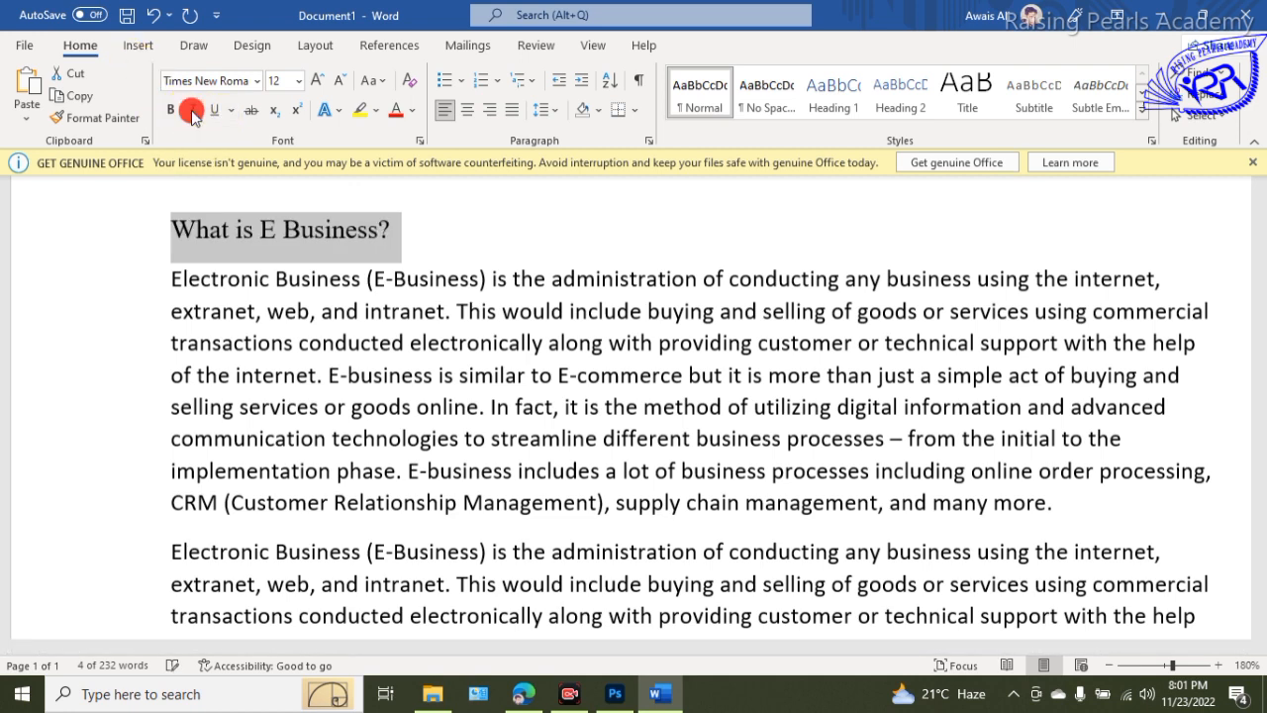
left_click(412, 231)
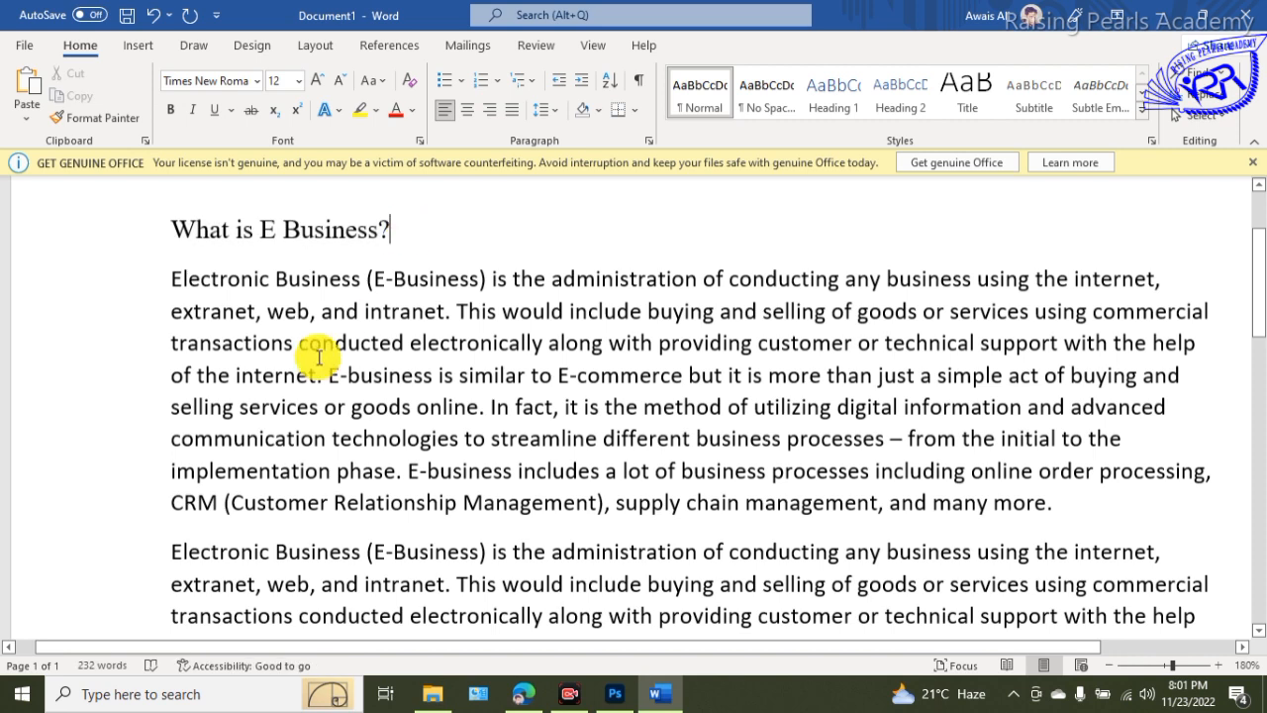
left_click_drag(174, 280, 393, 300)
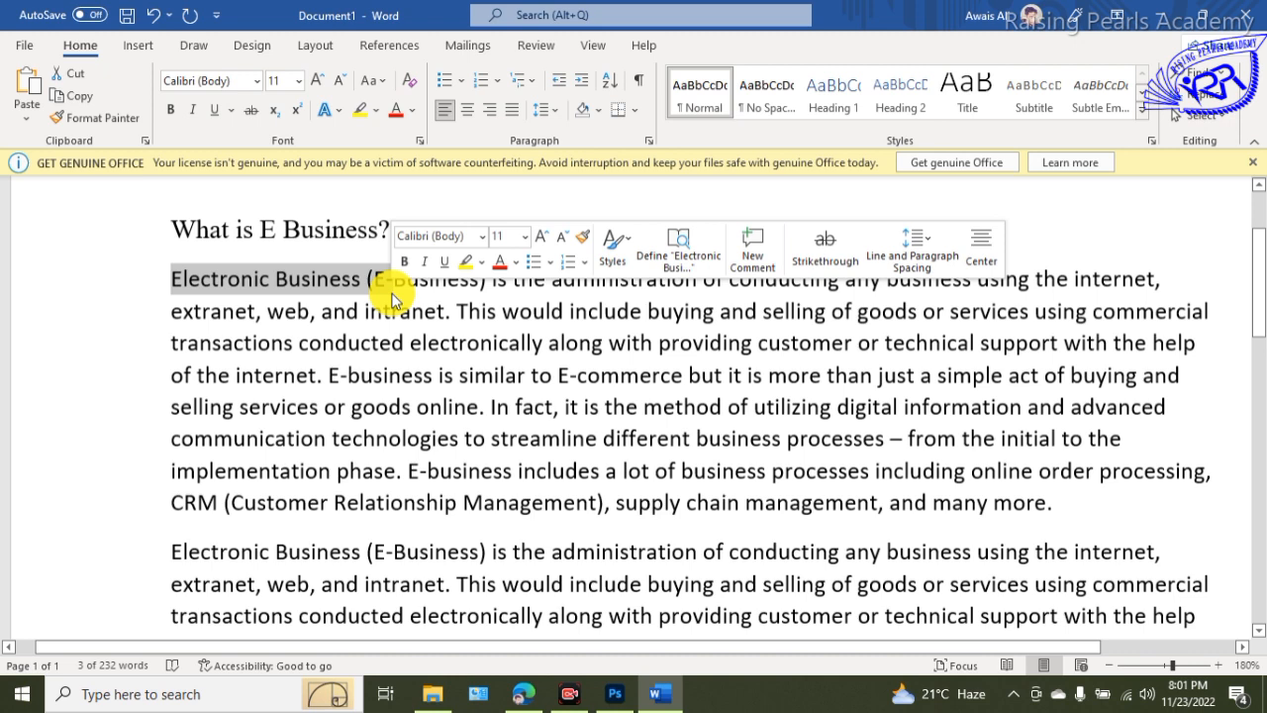
left_click(95, 313)
left_click(538, 220)
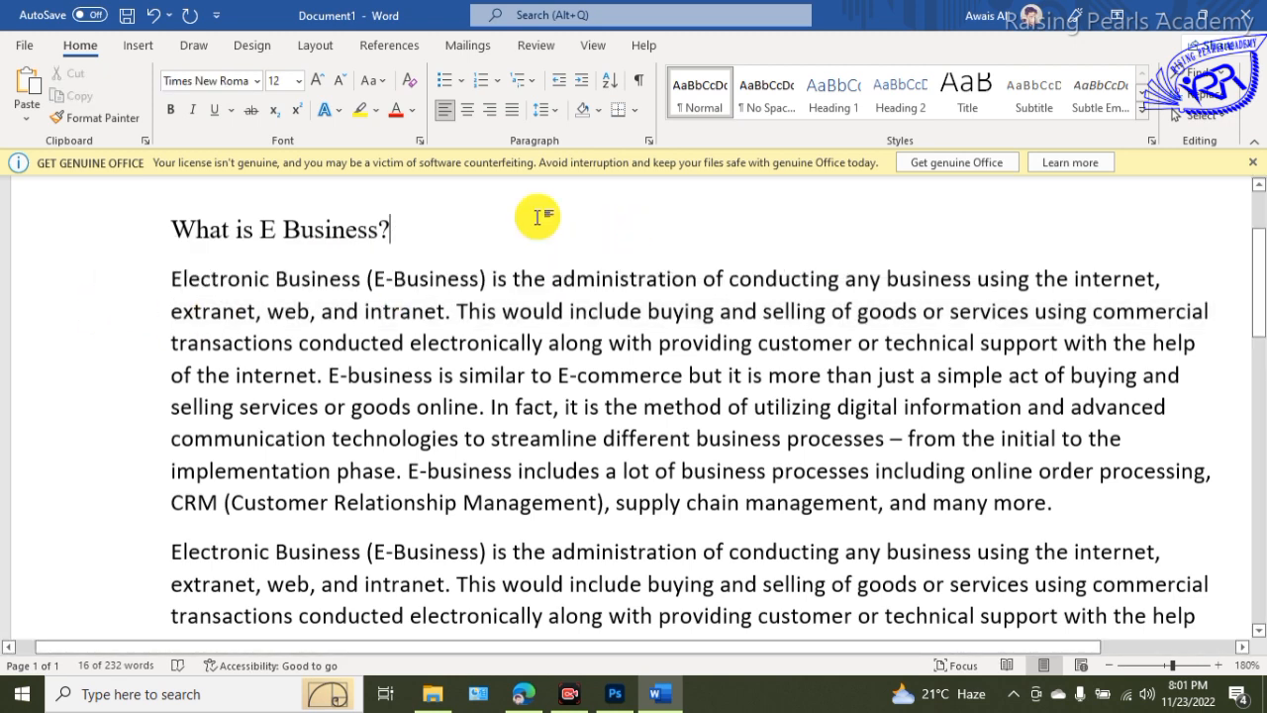
Copy the heading's formatting with Format Painter onto the first Electronic Business paragraph, through "supply chain management".
left_click(170, 228)
left_click_drag(198, 228, 399, 227)
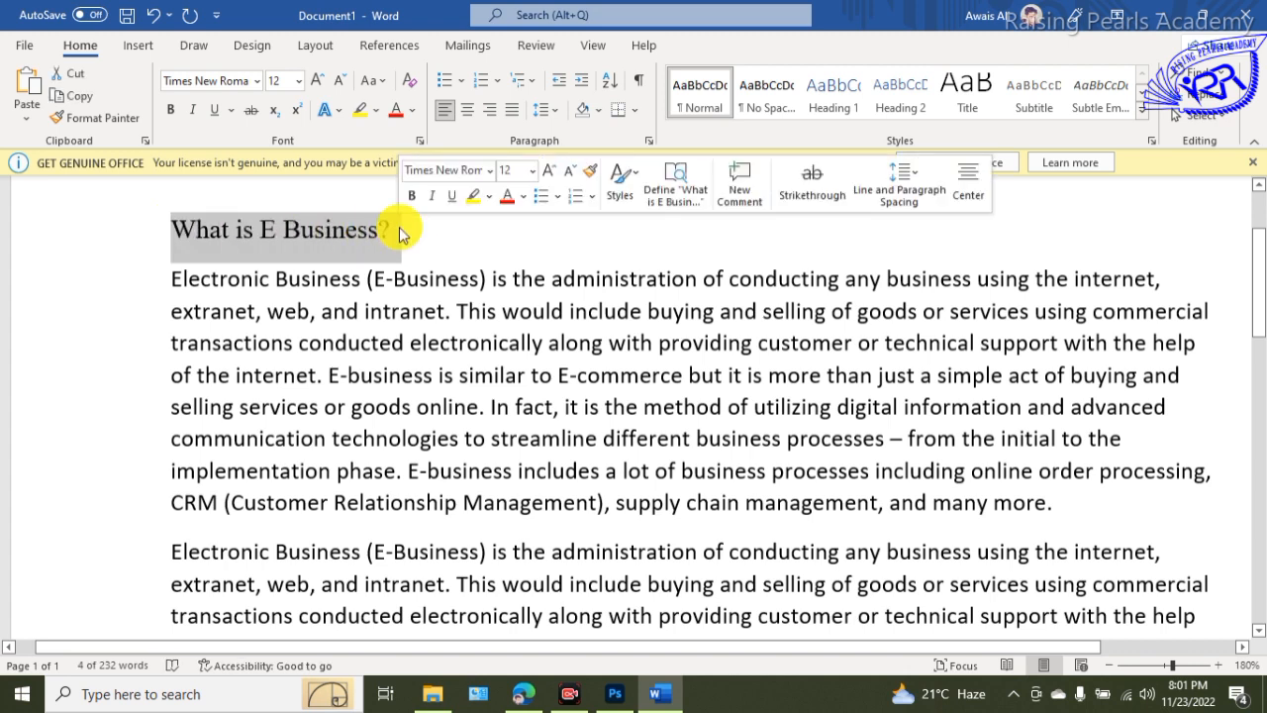
left_click(103, 119)
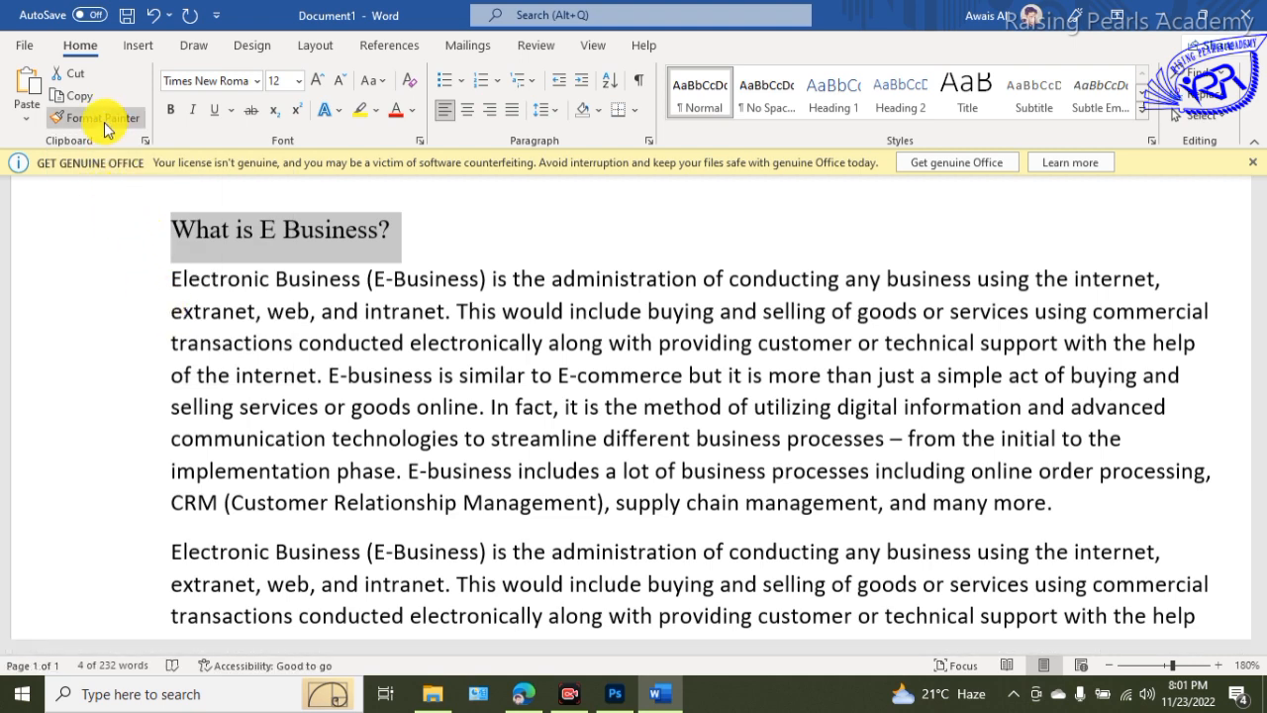
mouse_move(166, 277)
left_mouse_down()
mouse_move(283, 368)
mouse_move(673, 552)
mouse_move(1054, 503)
left_mouse_up()
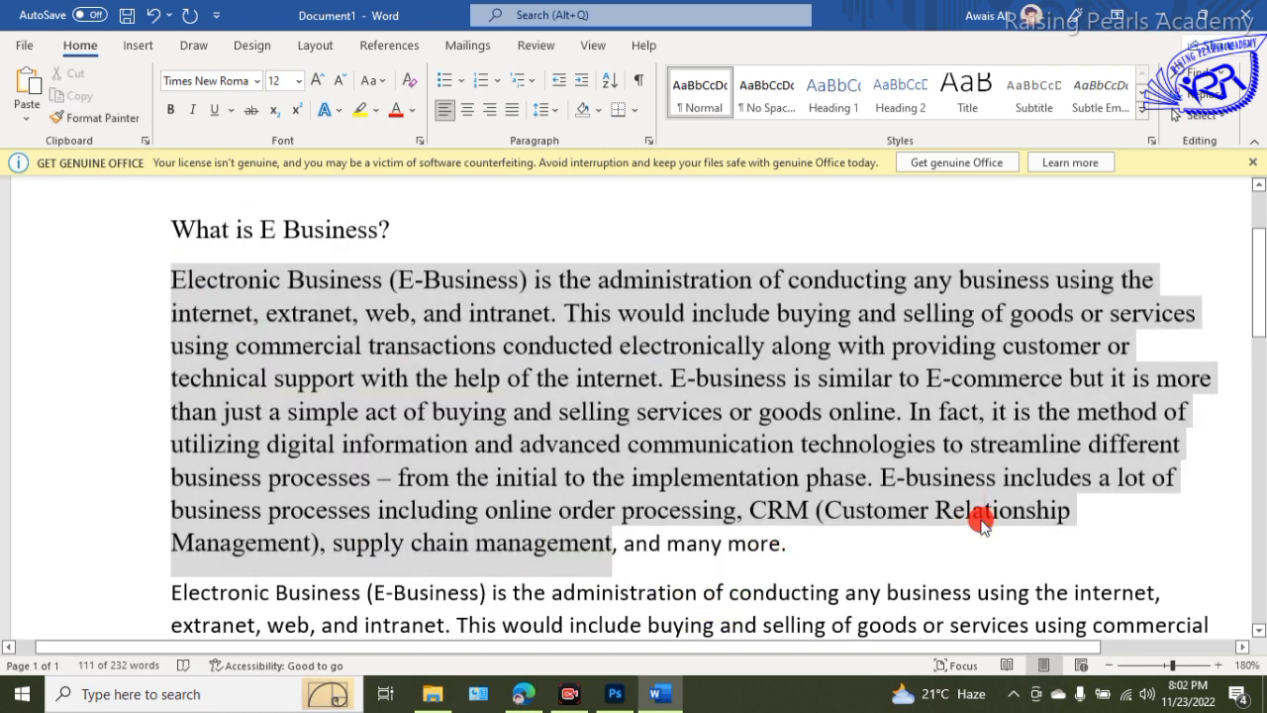
left_click(883, 500)
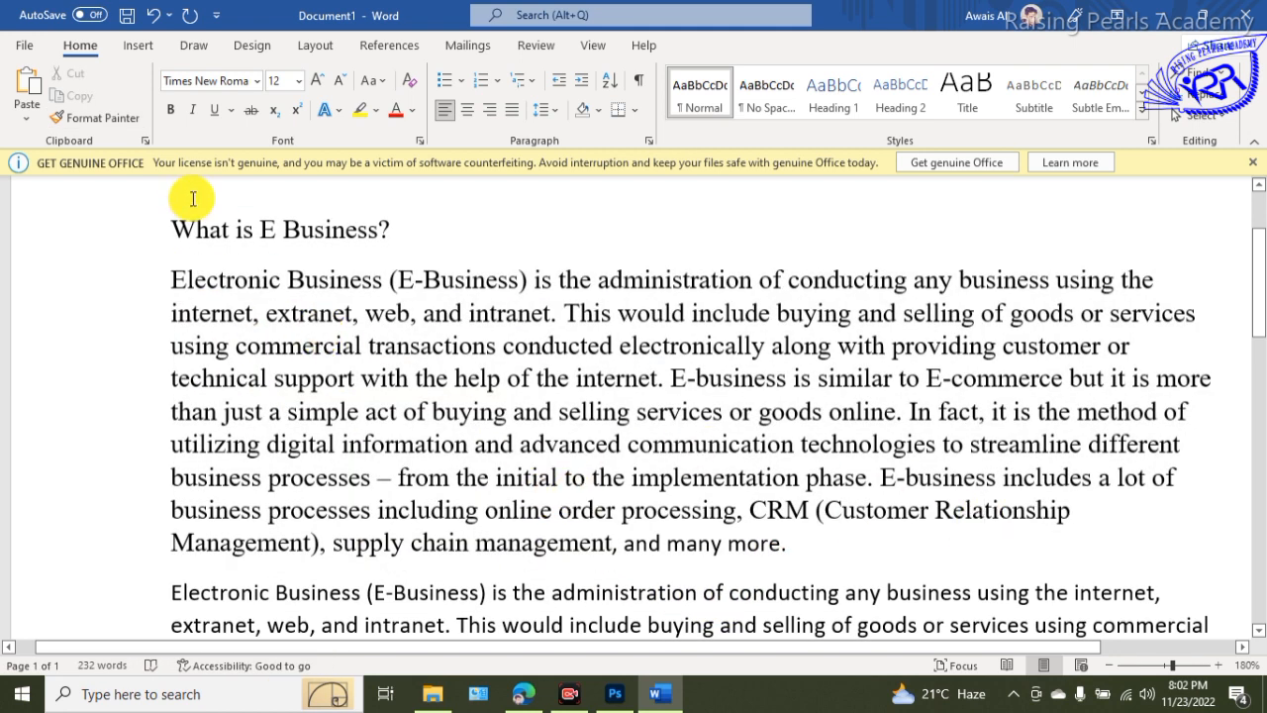
Delete ", and many more" from the end of the first paragraph and close the sentence with a period.
left_click(785, 552)
key("BackSpace")
key("BackSpace")
key("BackSpace")
key("BackSpace")
key("BackSpace")
key("BackSpace")
key("BackSpace")
key("BackSpace")
key("BackSpace")
key("BackSpace")
key("BackSpace")
key("BackSpace")
key("BackSpace")
key("BackSpace")
key("BackSpace")
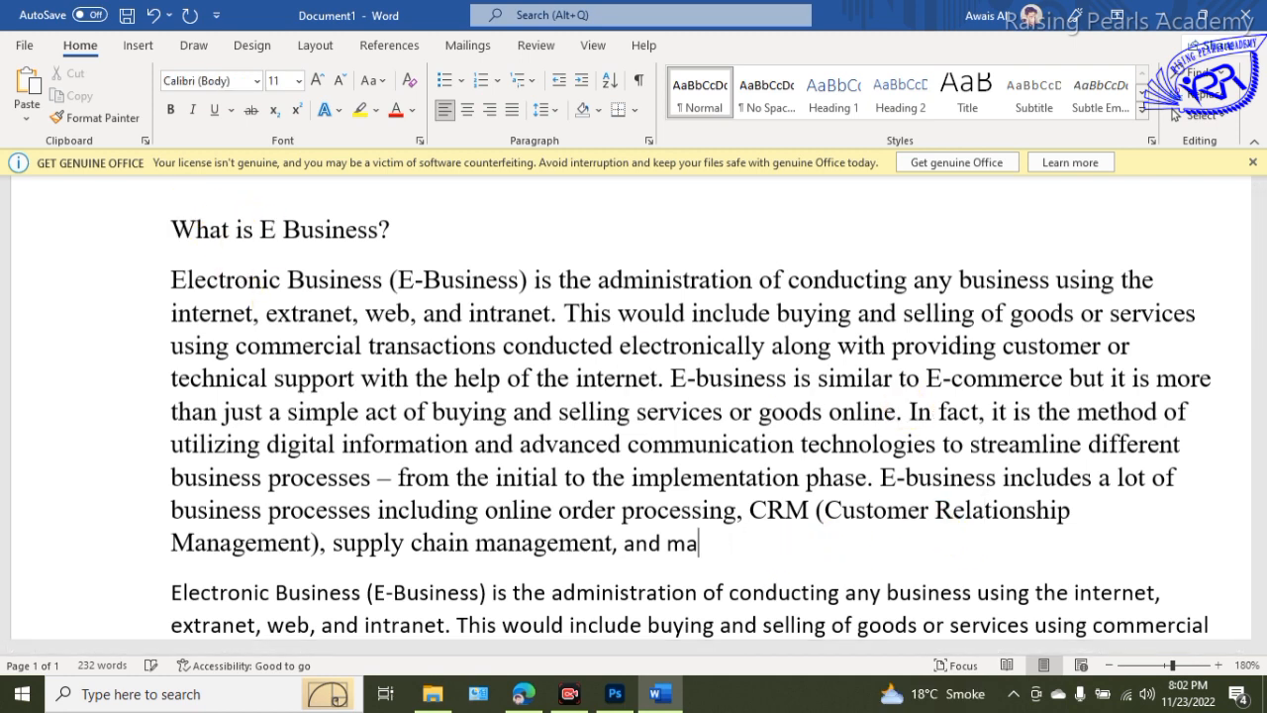
key("BackSpace")
type(".")
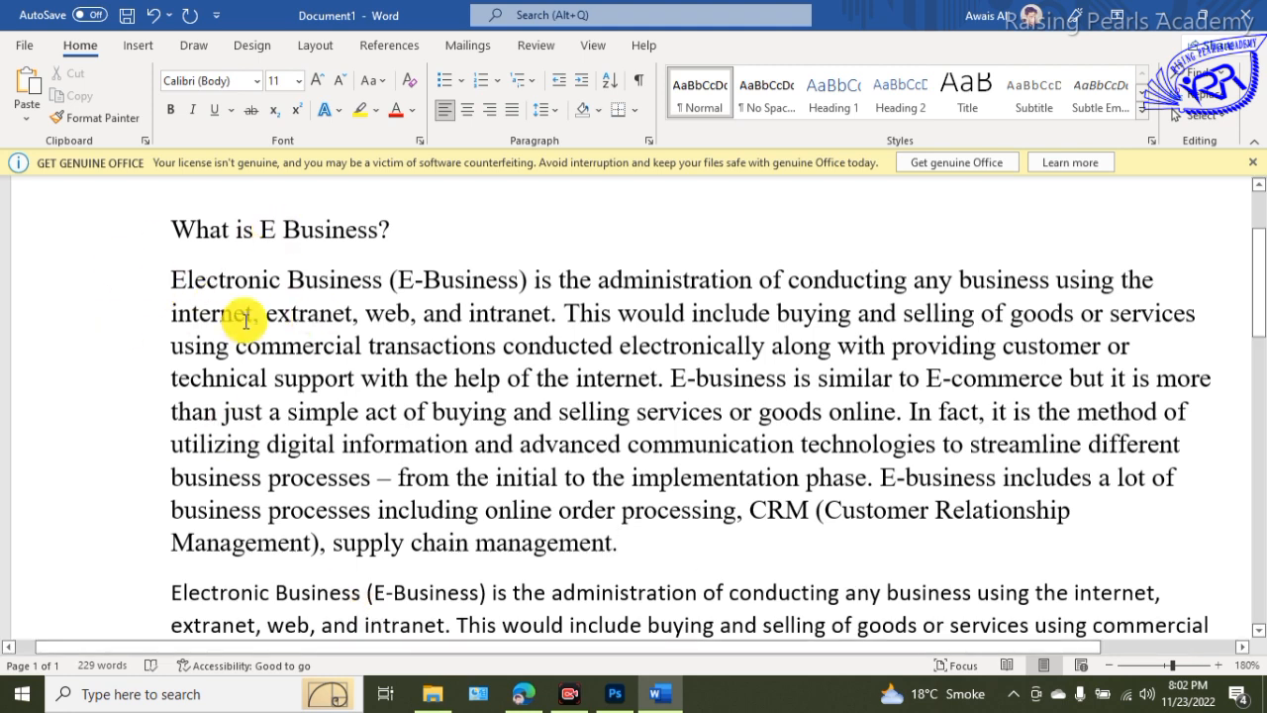
Increase the font size of the "What is E Business?" heading to 18 with Grow Font.
left_click_drag(222, 284, 490, 281)
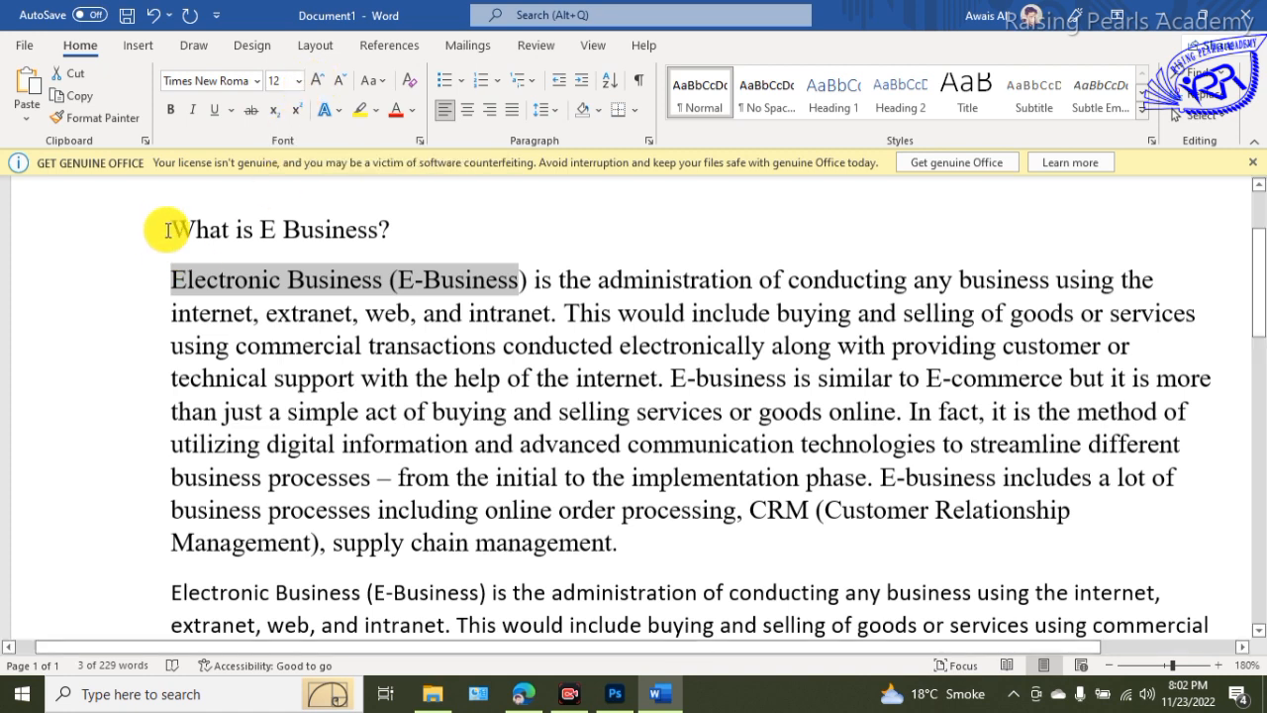
left_click_drag(175, 228, 406, 234)
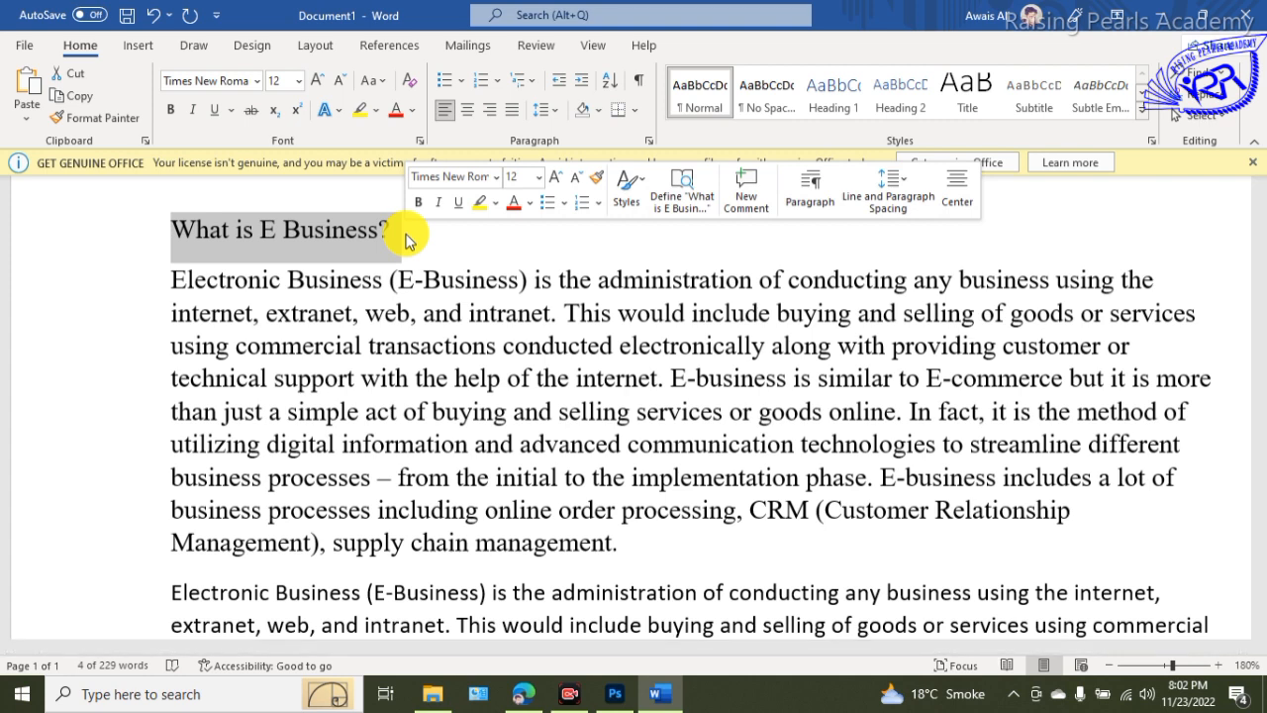
left_click(317, 84)
left_click(317, 84)
left_click(317, 85)
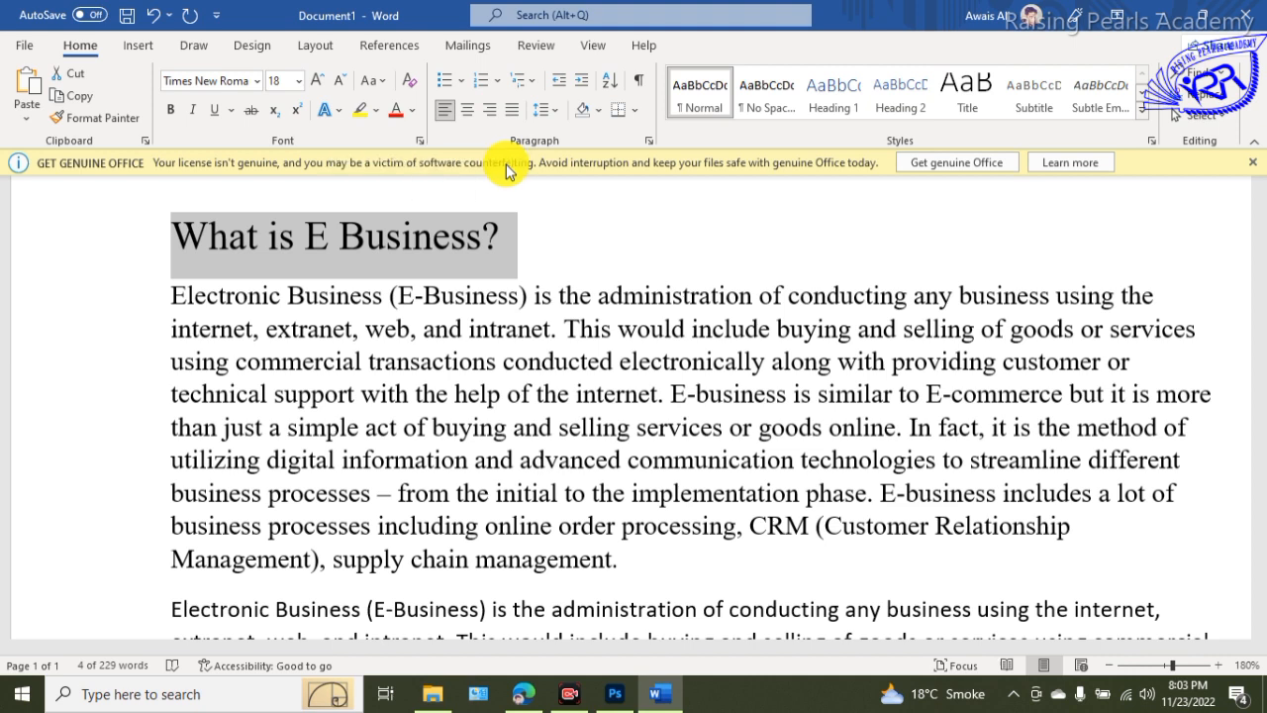
Try shrinking and growing the heading's font size in increments, and set it back to 12.
key("ctrl+shift+comma")
key("ctrl+shift+comma")
key("ctrl+shift+comma")
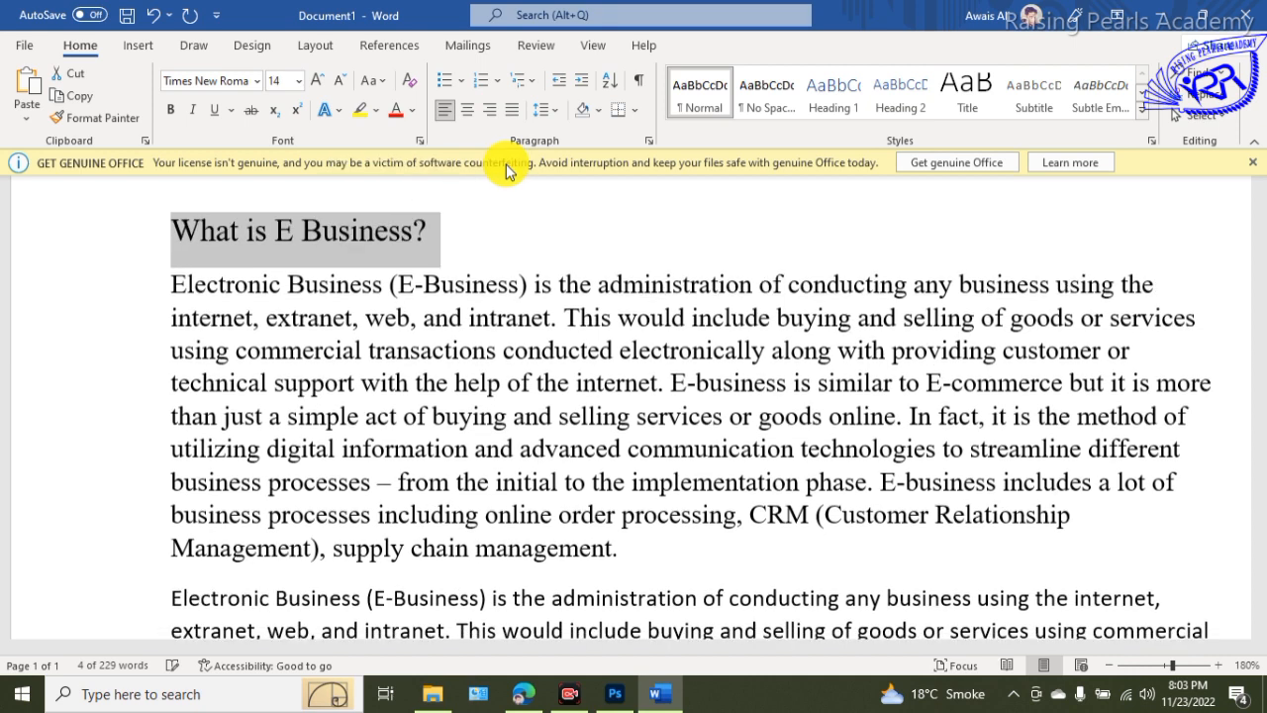
key("ctrl+shift+period")
key("ctrl+shift+period")
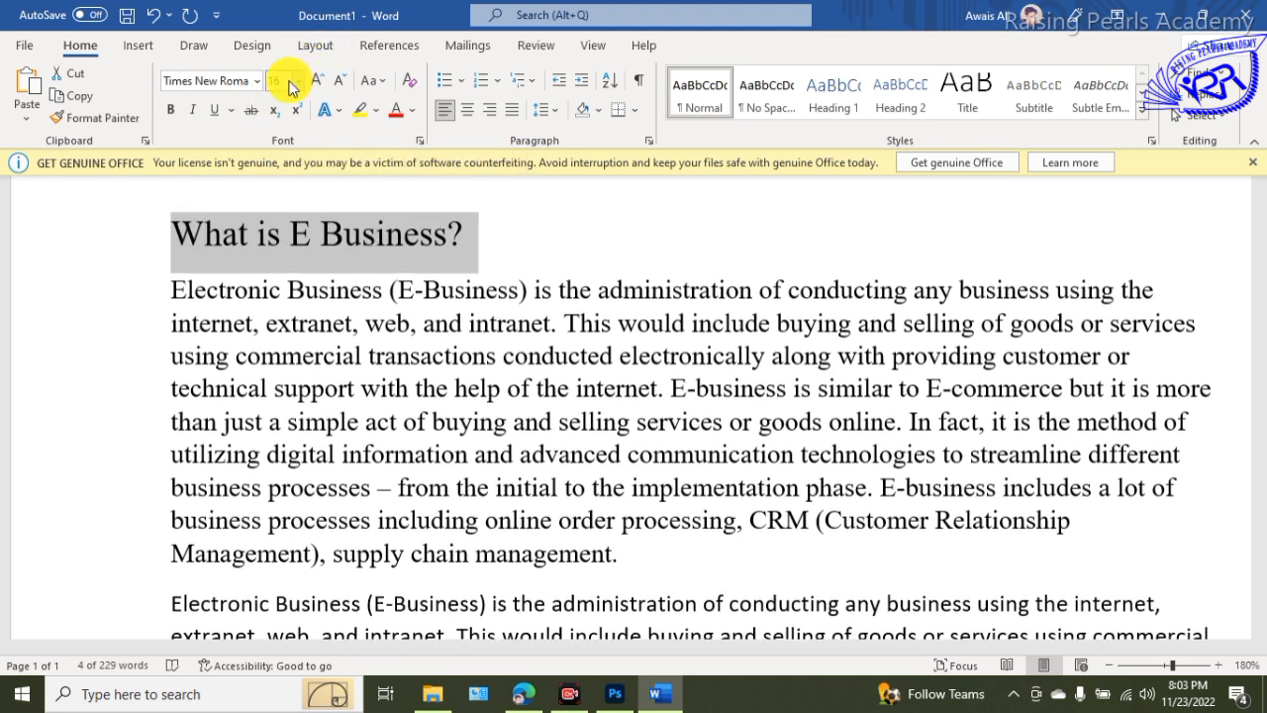
key("ctrl+shift+comma")
key("ctrl+shift+comma")
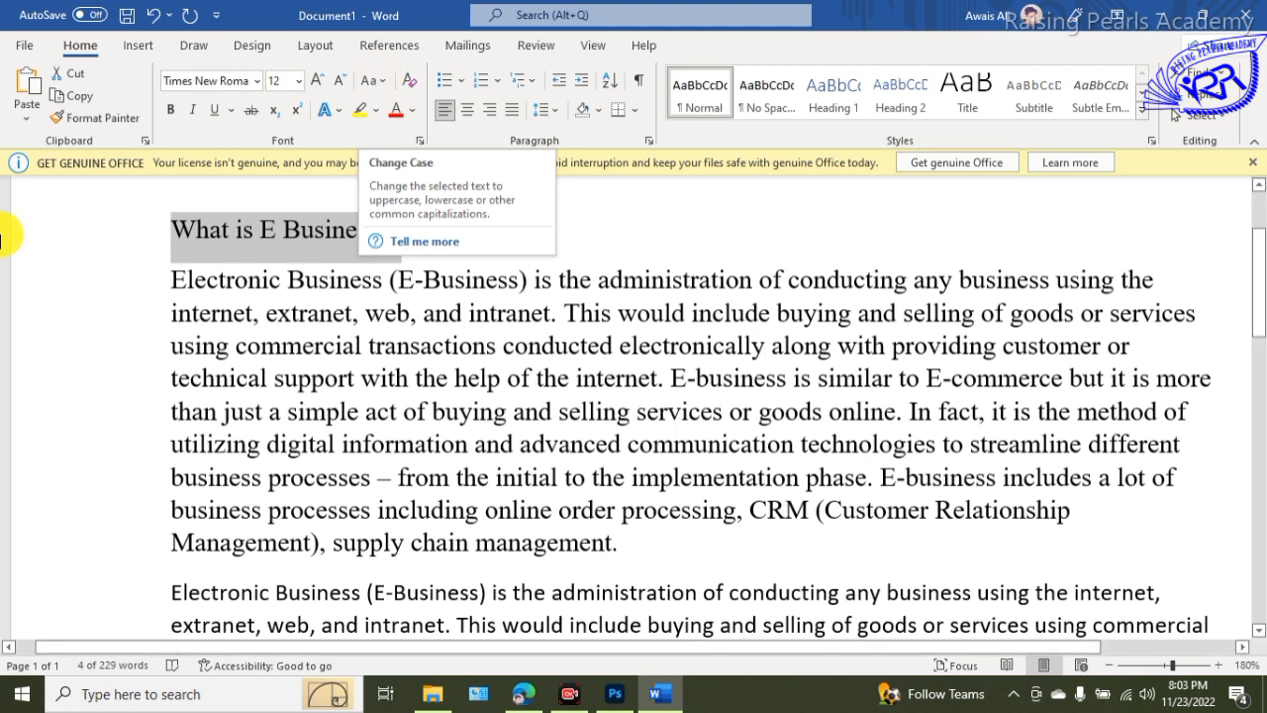
Replace the capital W at the start of the heading with a lowercase w.
left_click(187, 236)
key("Delete")
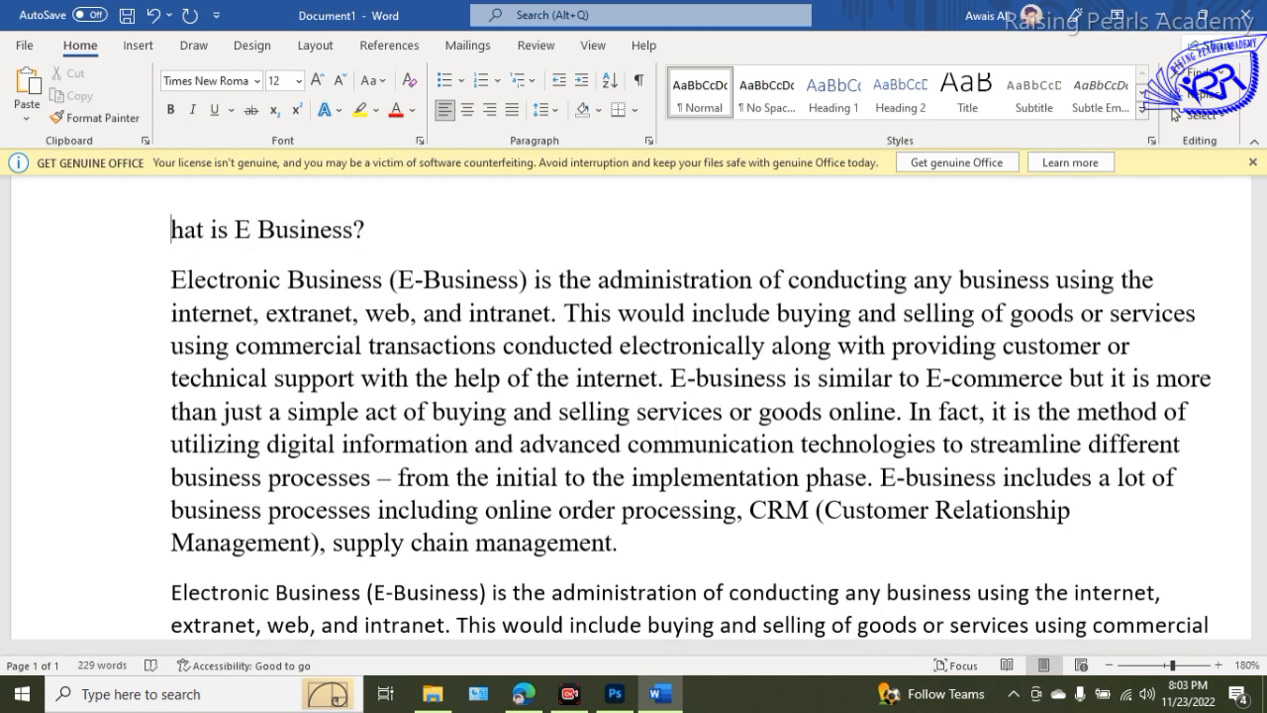
type("w")
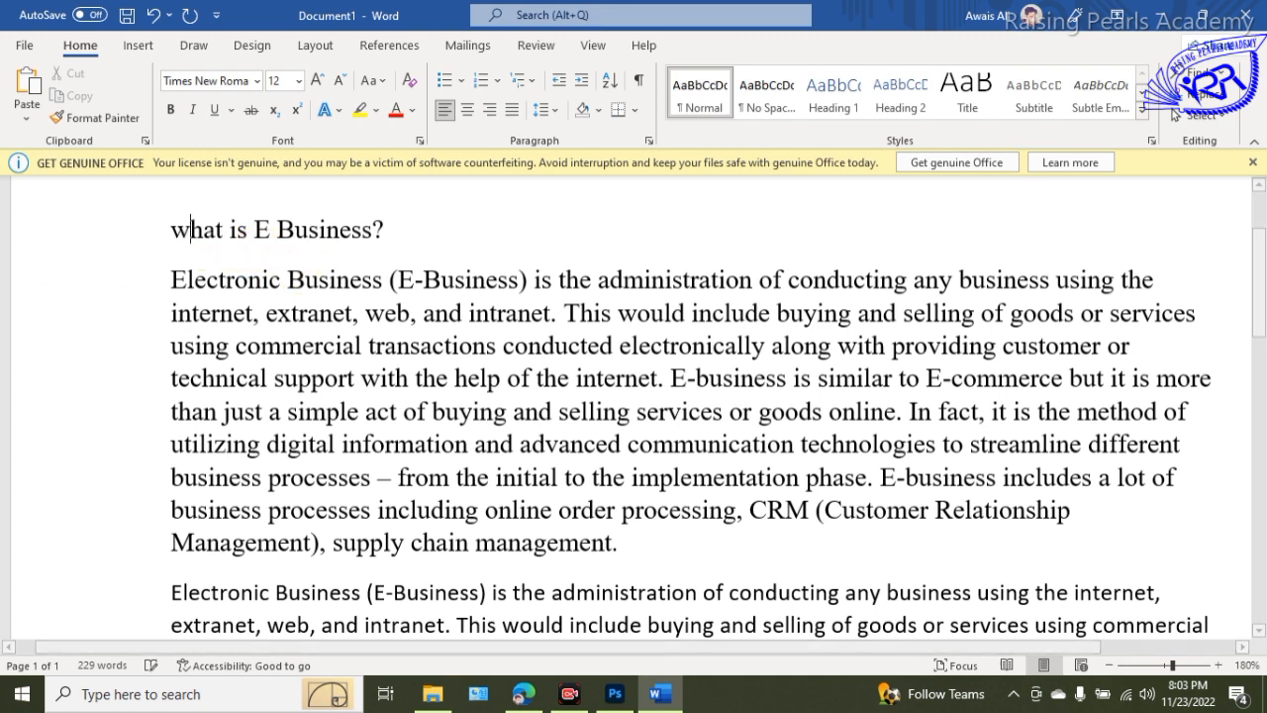
Try the UPPERCASE and lowercase options of Change Case on the whole heading.
left_click_drag(173, 228, 224, 238)
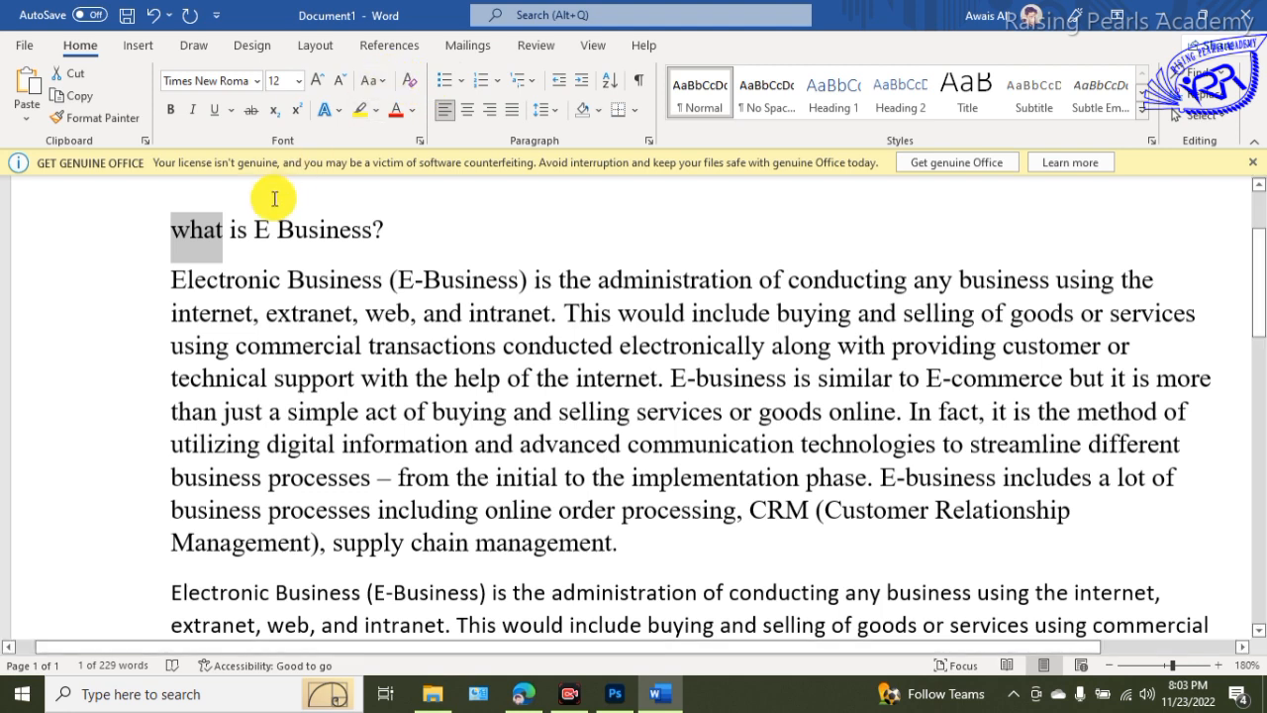
left_click(142, 247)
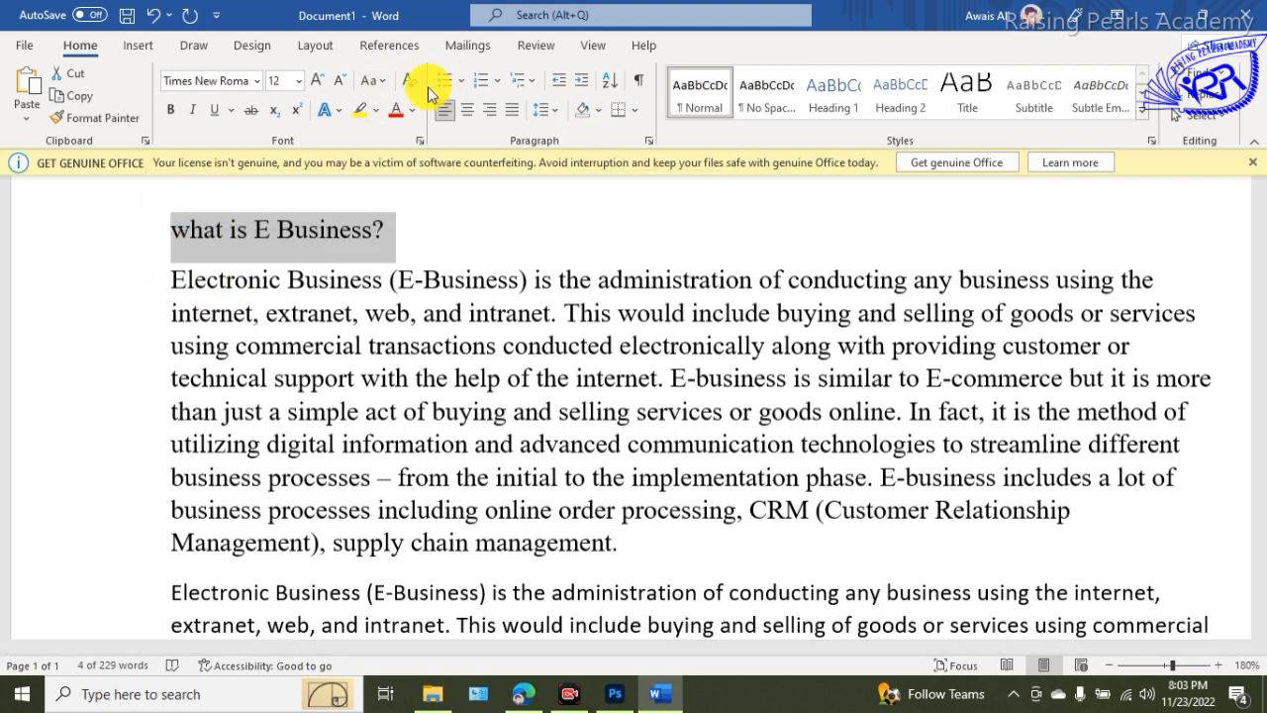
left_click(384, 80)
left_click(384, 80)
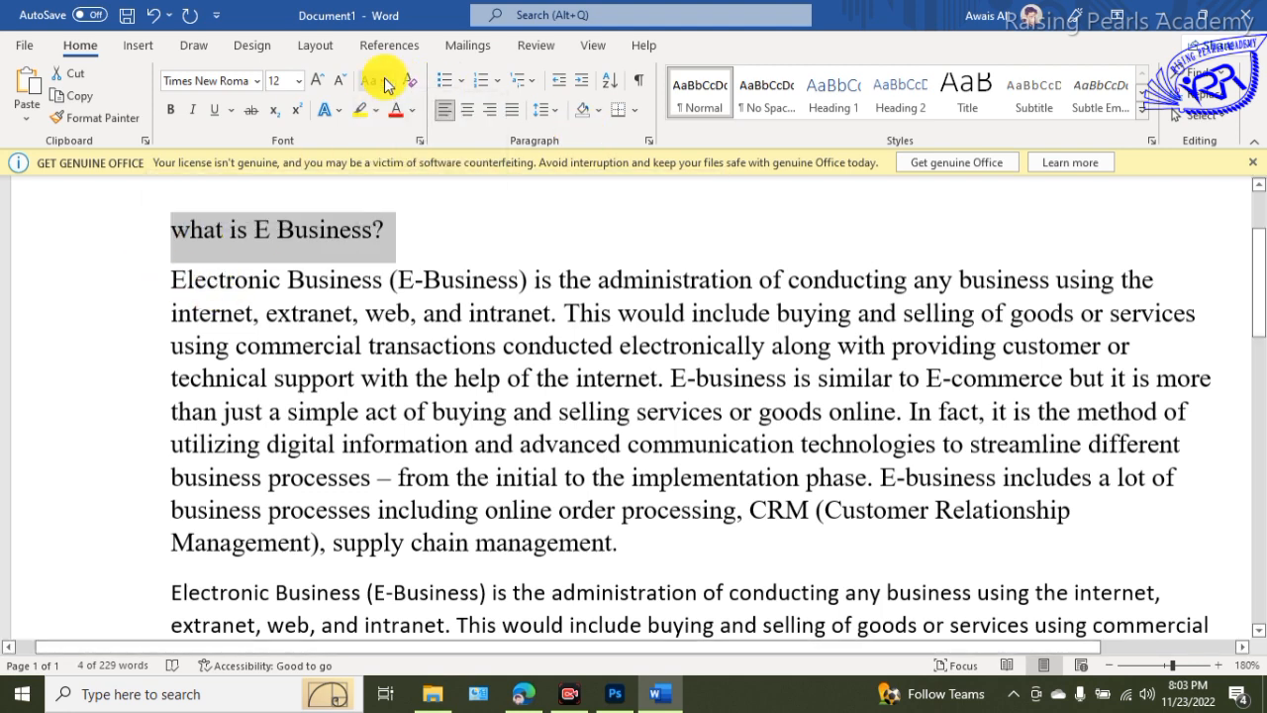
left_click(385, 83)
left_click(372, 88)
left_click(371, 88)
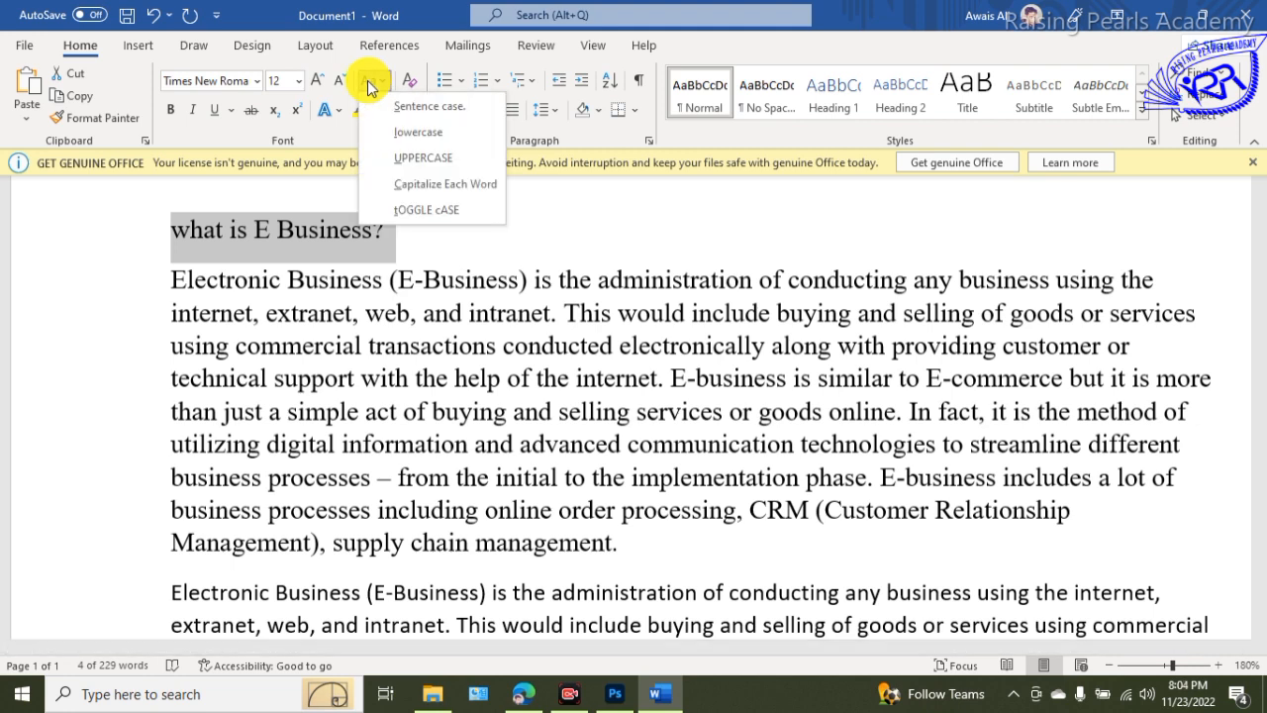
left_click(442, 159)
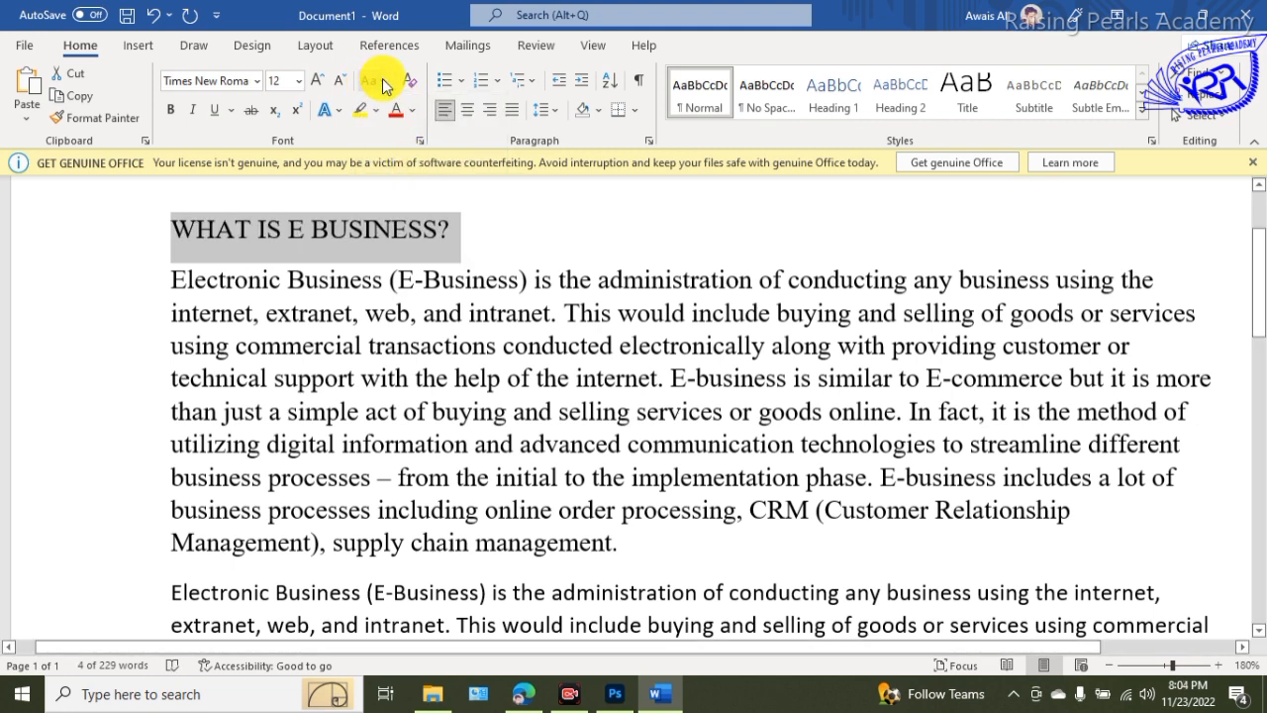
left_click(384, 83)
left_click(426, 131)
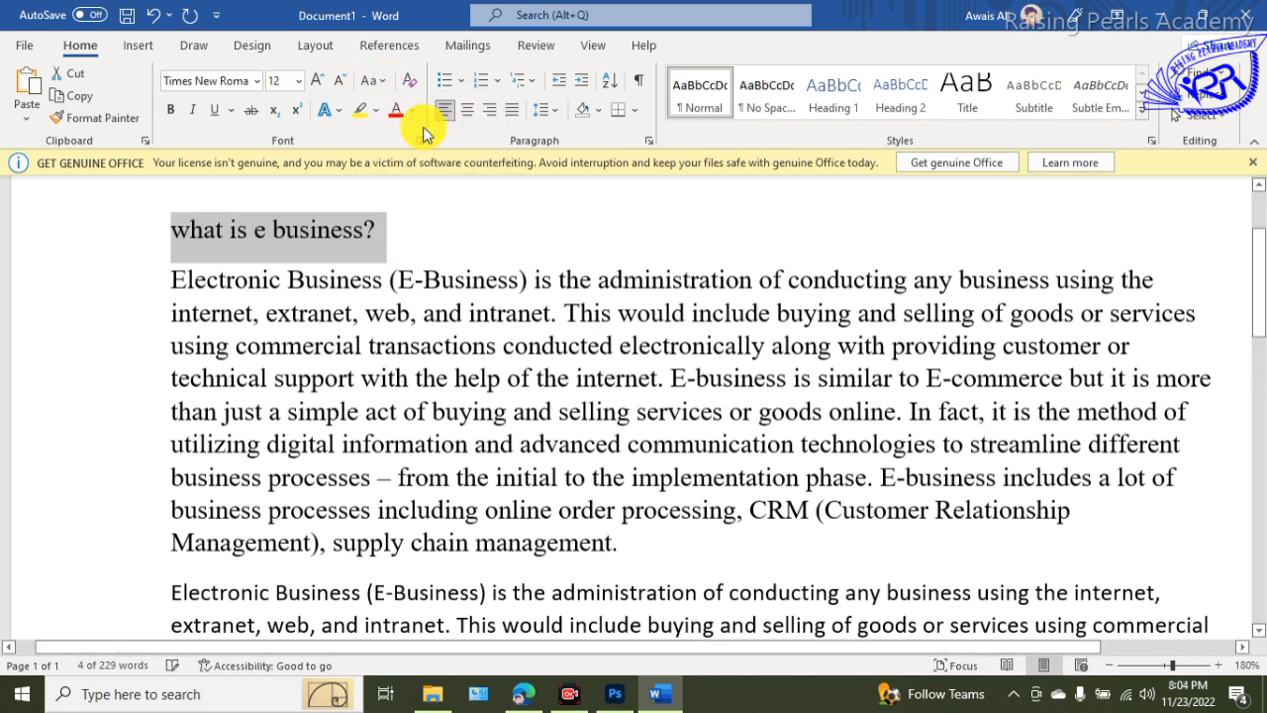
Change the heading to sentence case, so it reads "What is e business?", and deselect it.
left_click(384, 83)
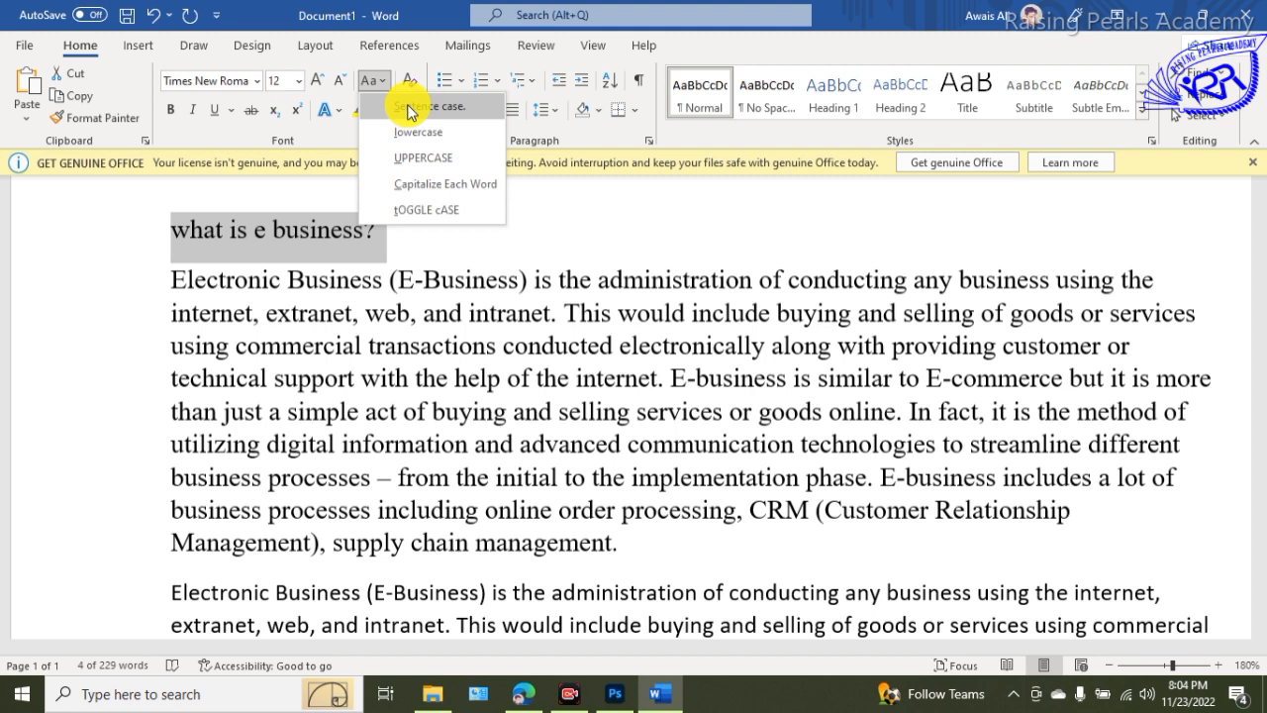
left_click(410, 106)
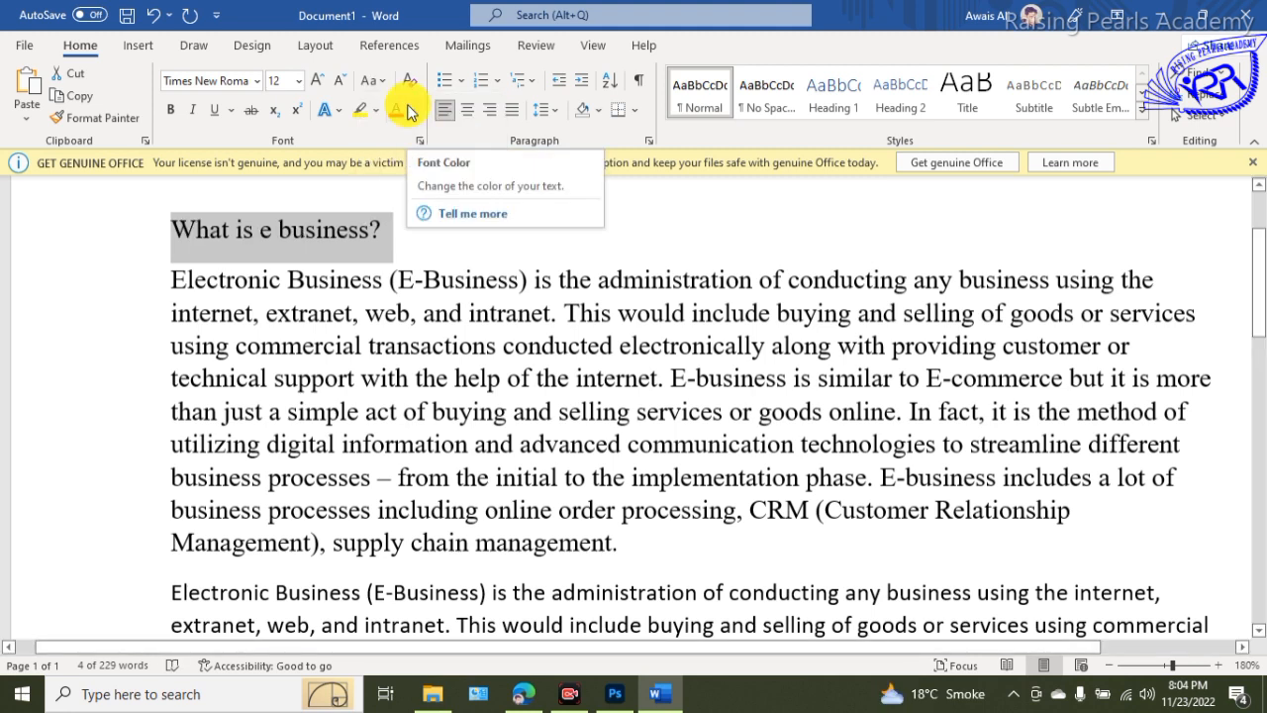
left_click(611, 254)
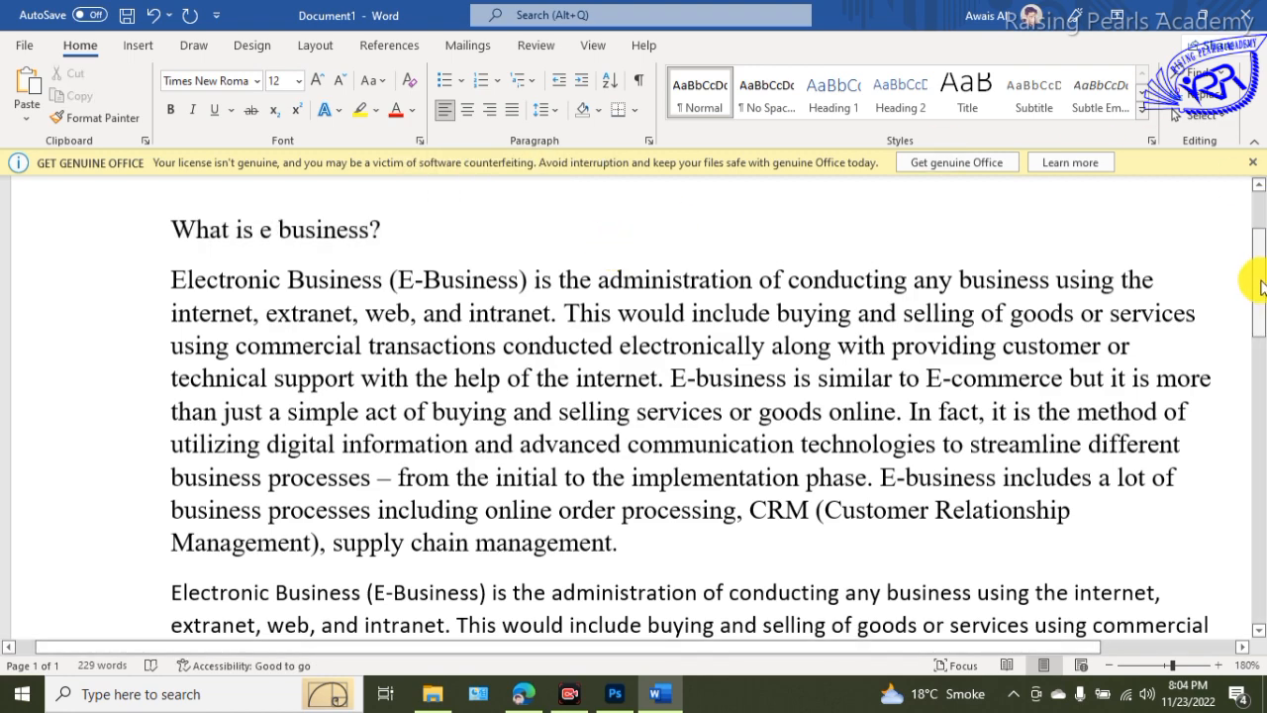
Start a new line three paragraphs below the end of the text and write "log" with a subscript n.
left_click_drag(1260, 287, 1258, 423)
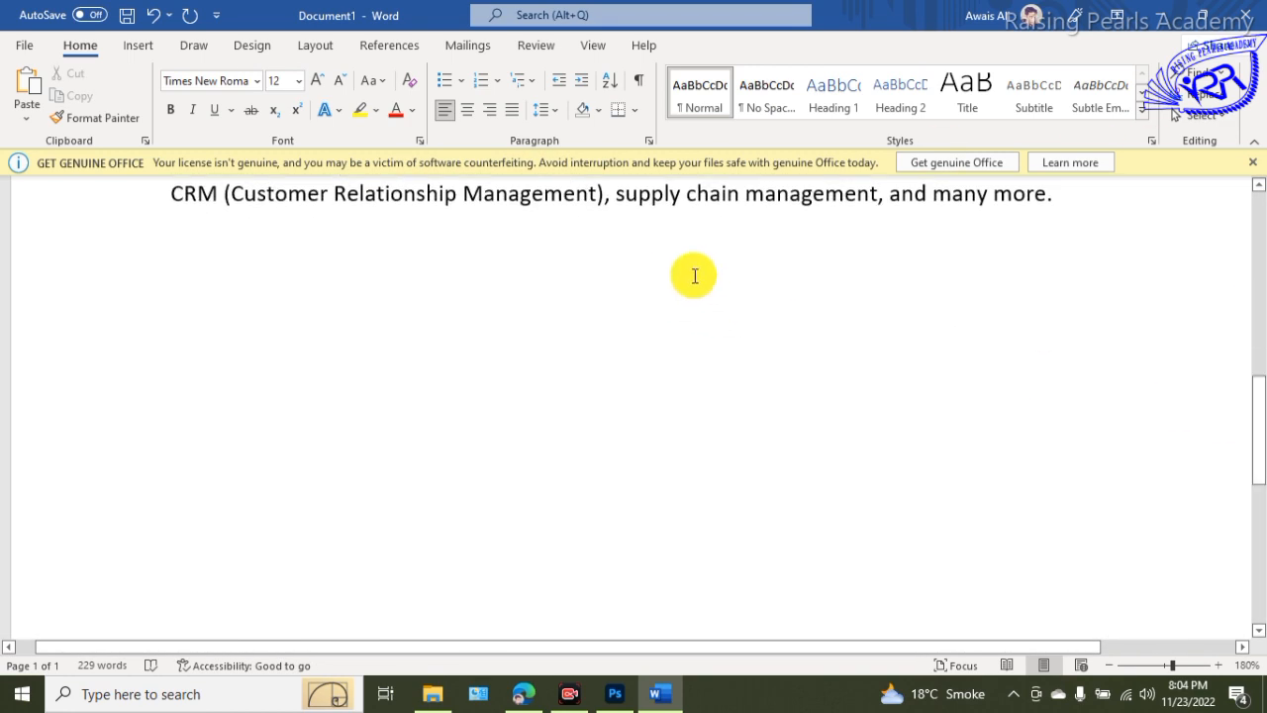
left_click(1094, 195)
key("Return")
key("Return")
key("Return")
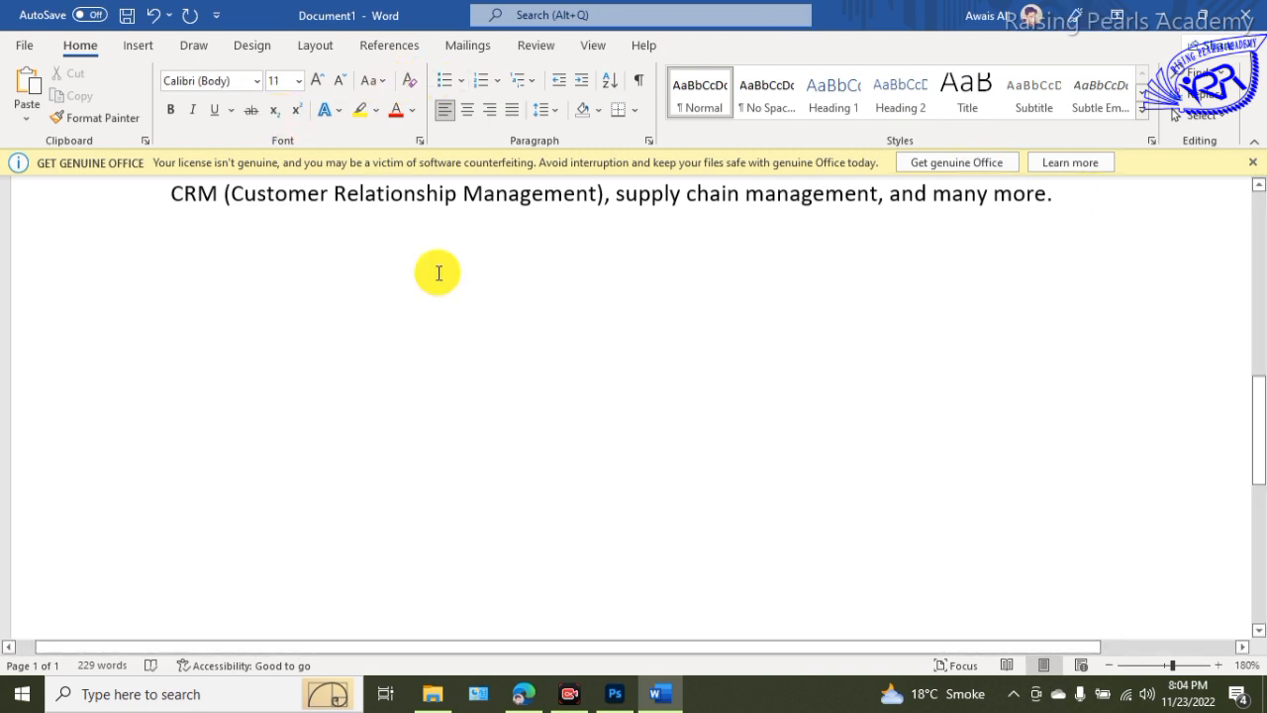
type("log")
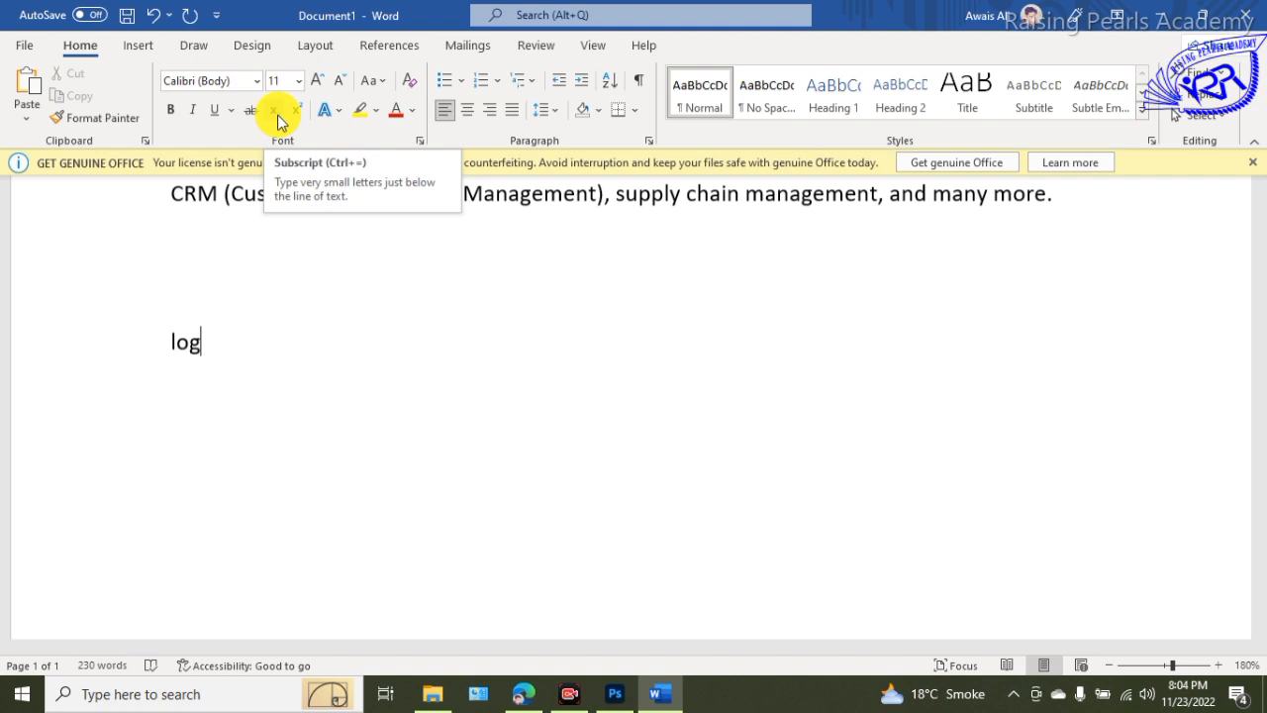
left_click(277, 115)
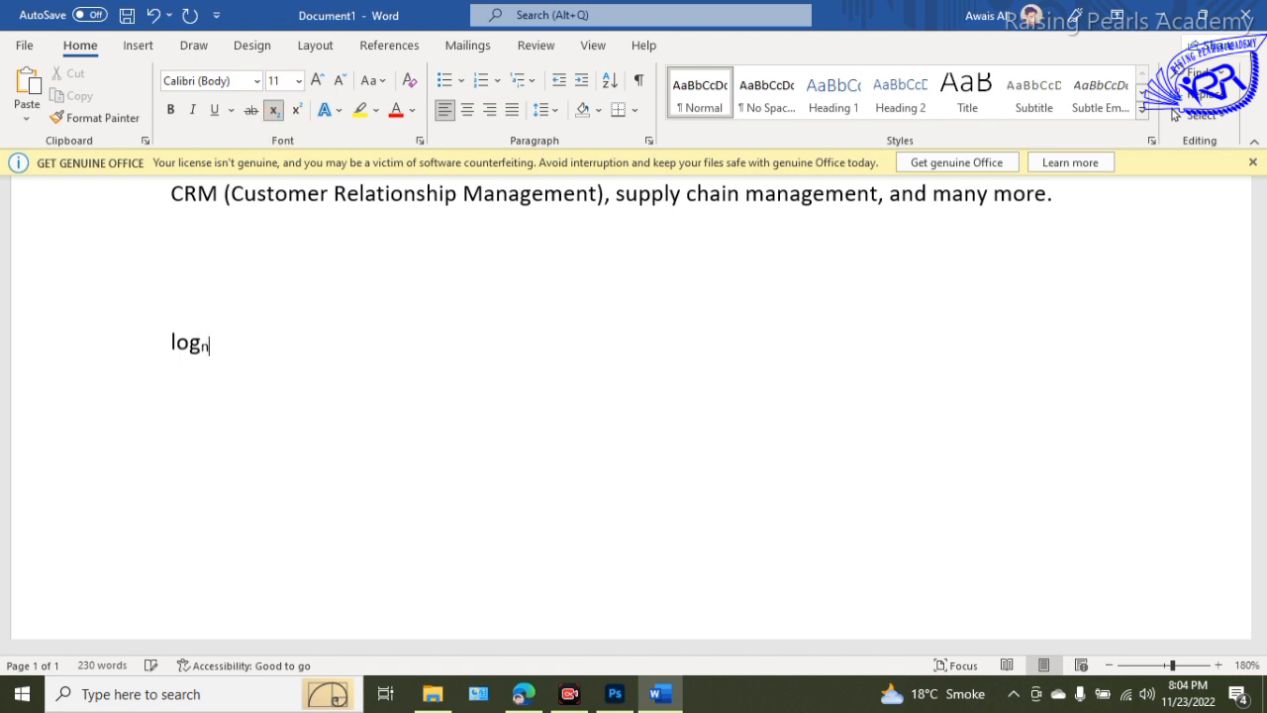
type("n")
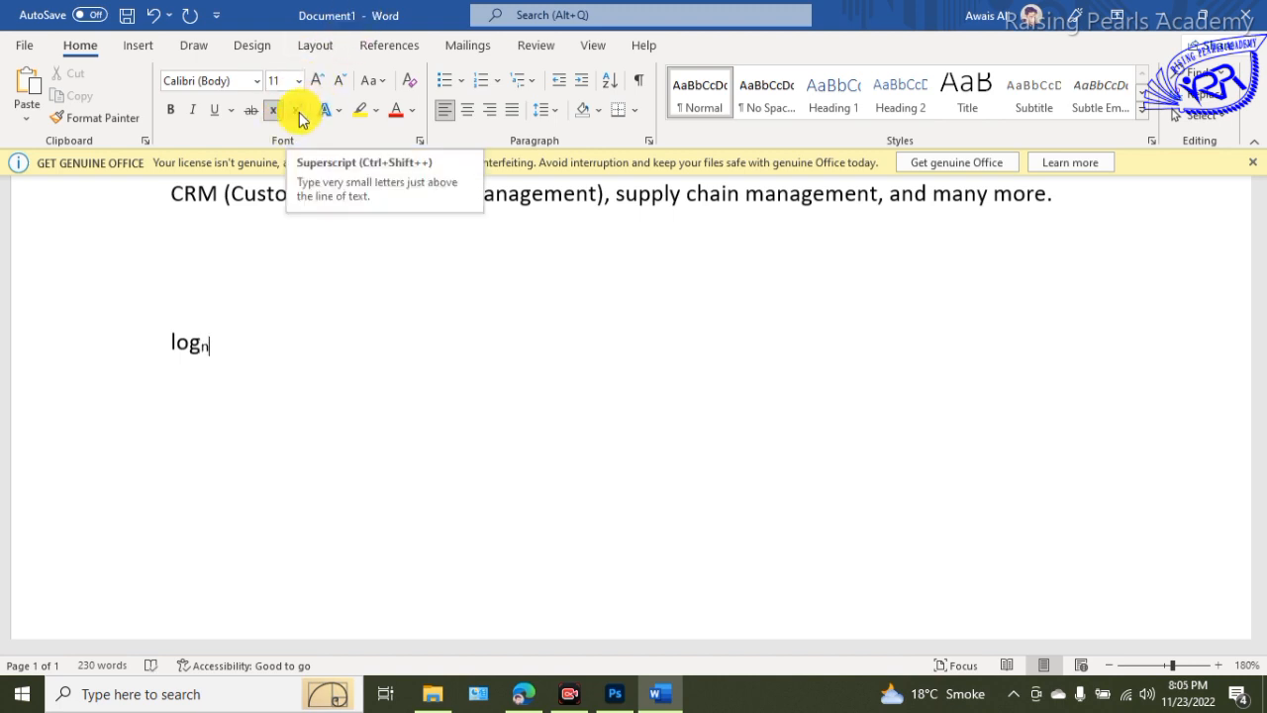
Add a superscript 2 after the subscript n, and write X with a superscript 5 beside it.
left_click(299, 112)
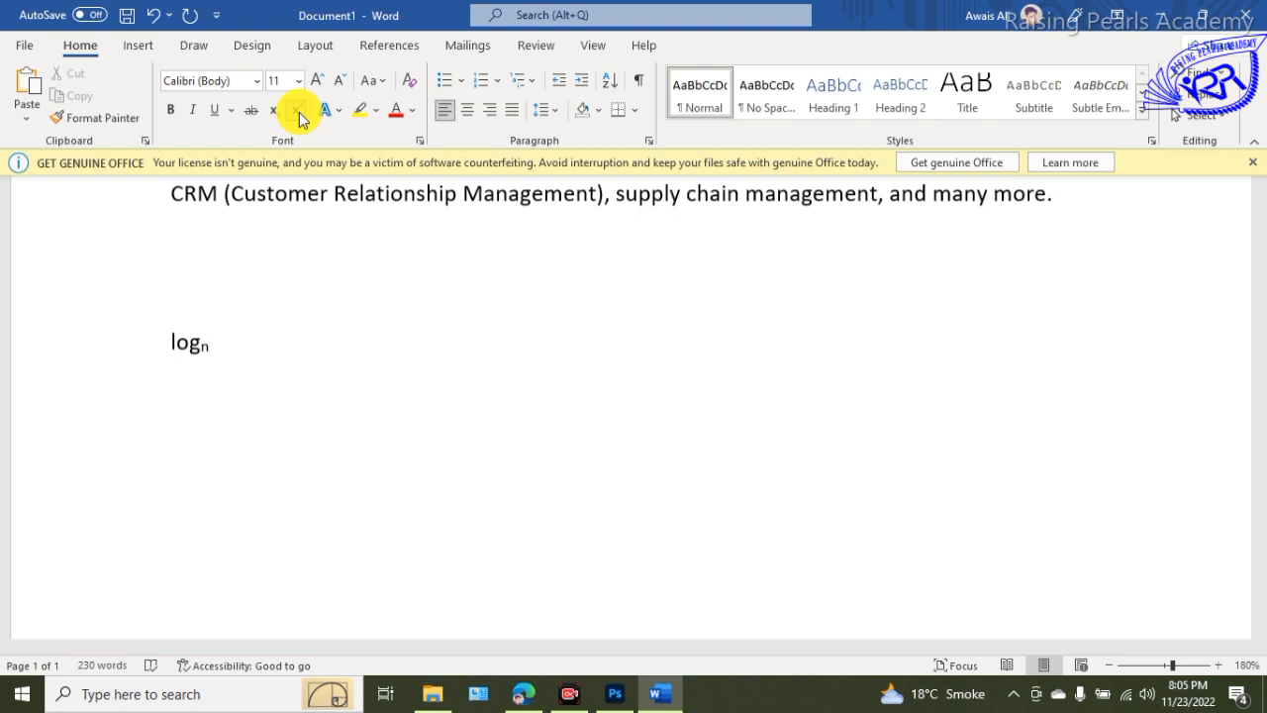
left_click(299, 112)
type("2")
left_click(290, 111)
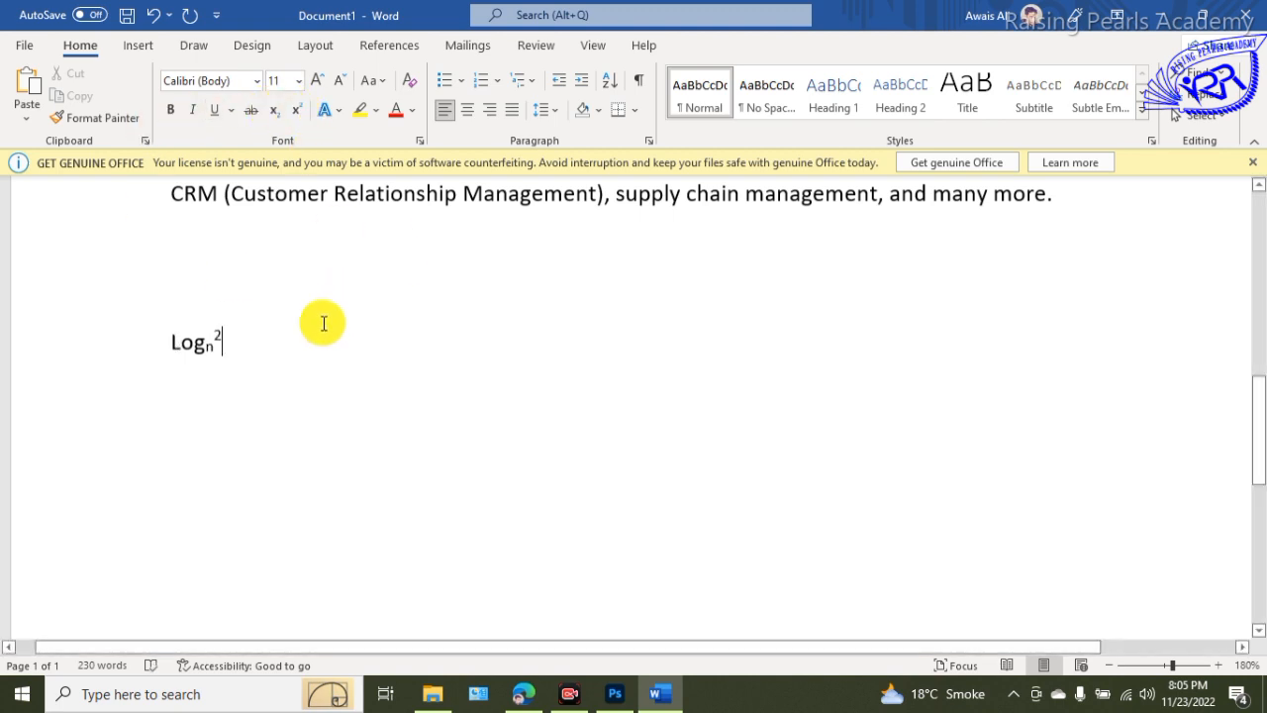
type("X")
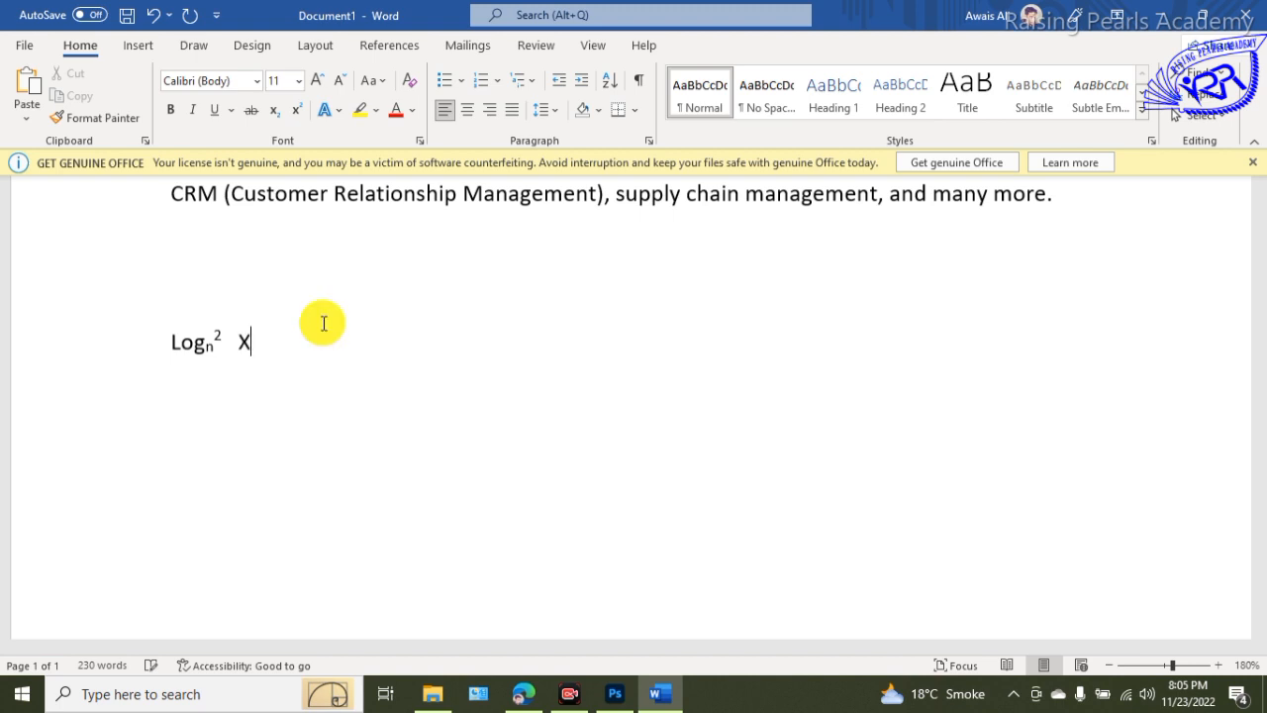
left_click(295, 111)
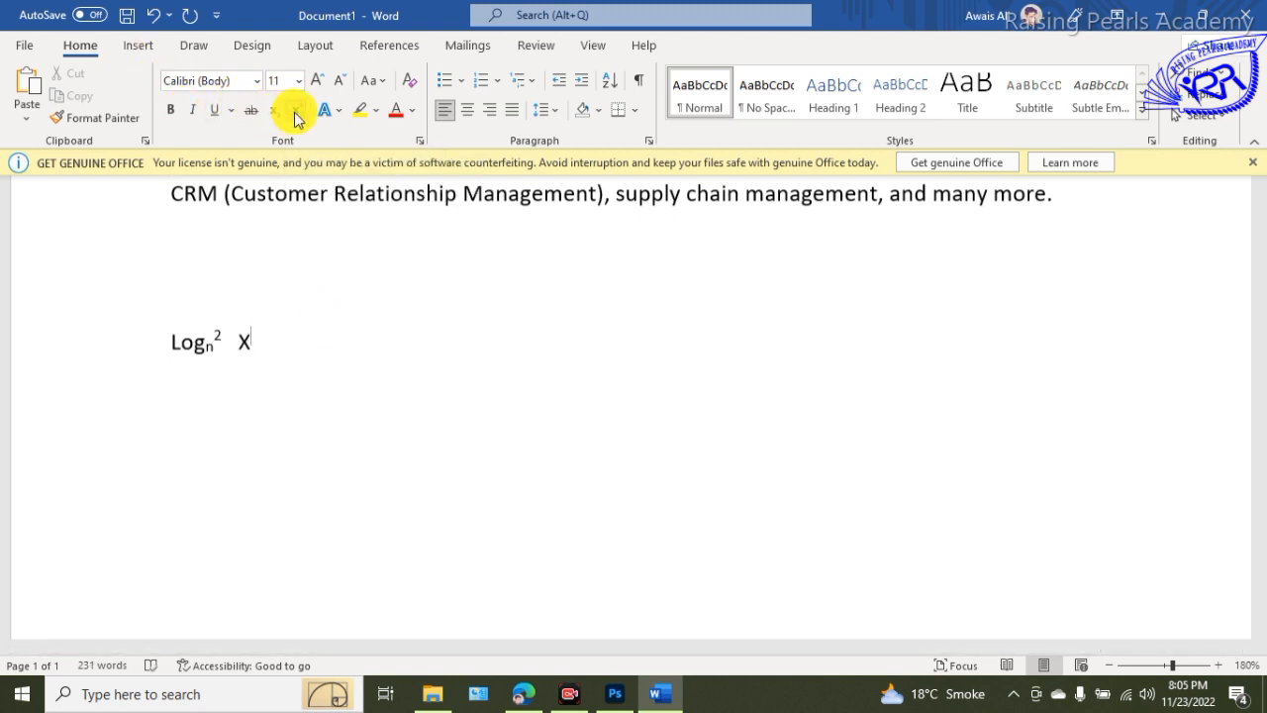
type("5")
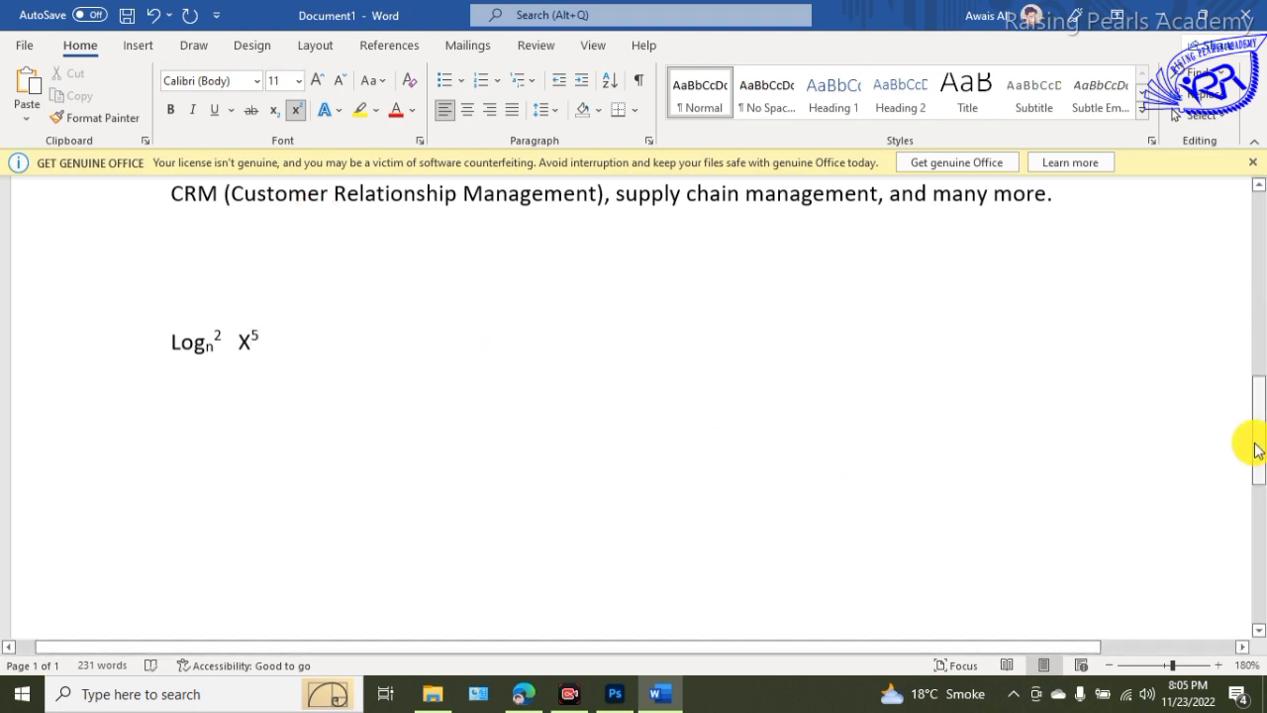
Make the heading "What is e business?" bold and look through the available text effects and number styles.
left_click_drag(1253, 425, 1240, 285)
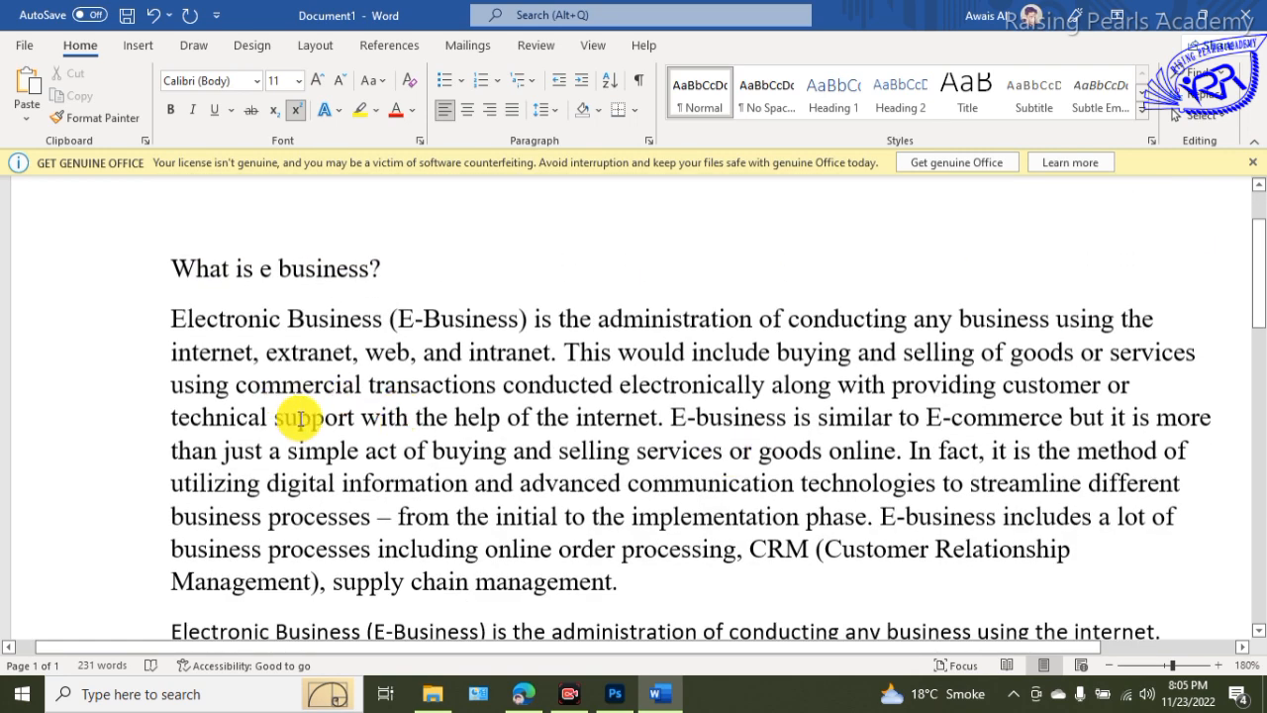
left_click_drag(173, 270, 413, 280)
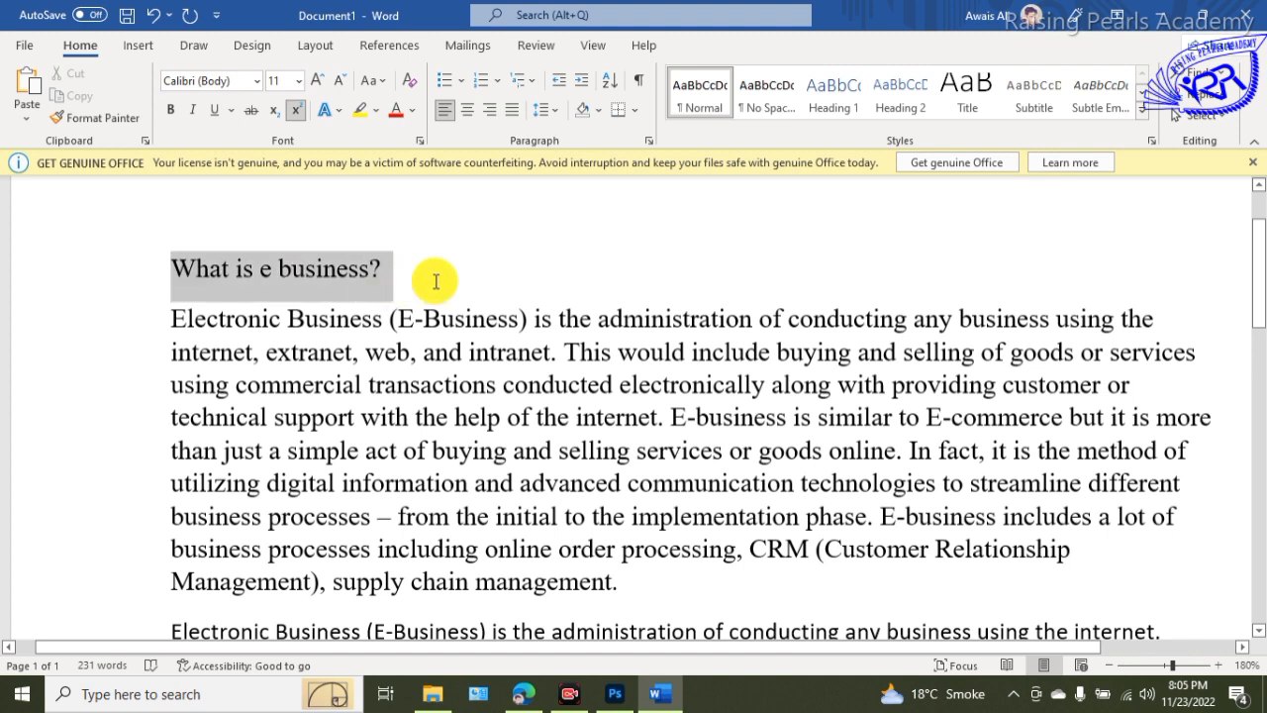
left_click(170, 111)
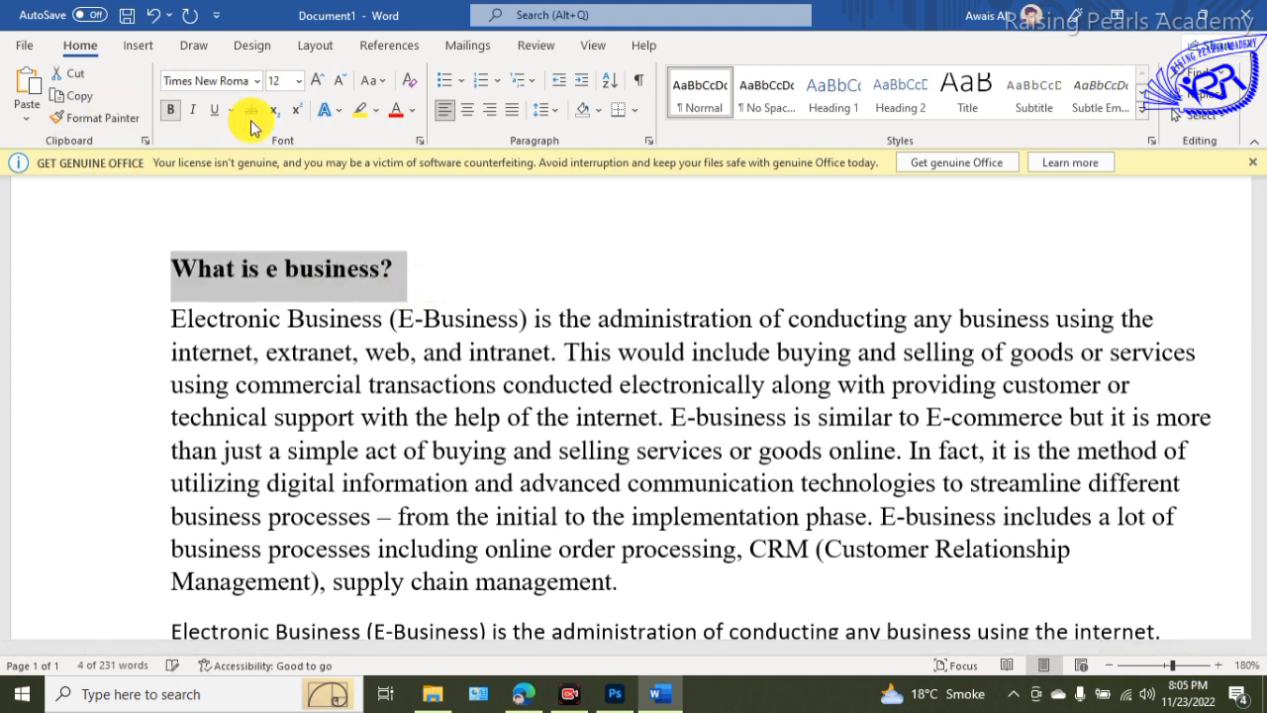
left_click(338, 114)
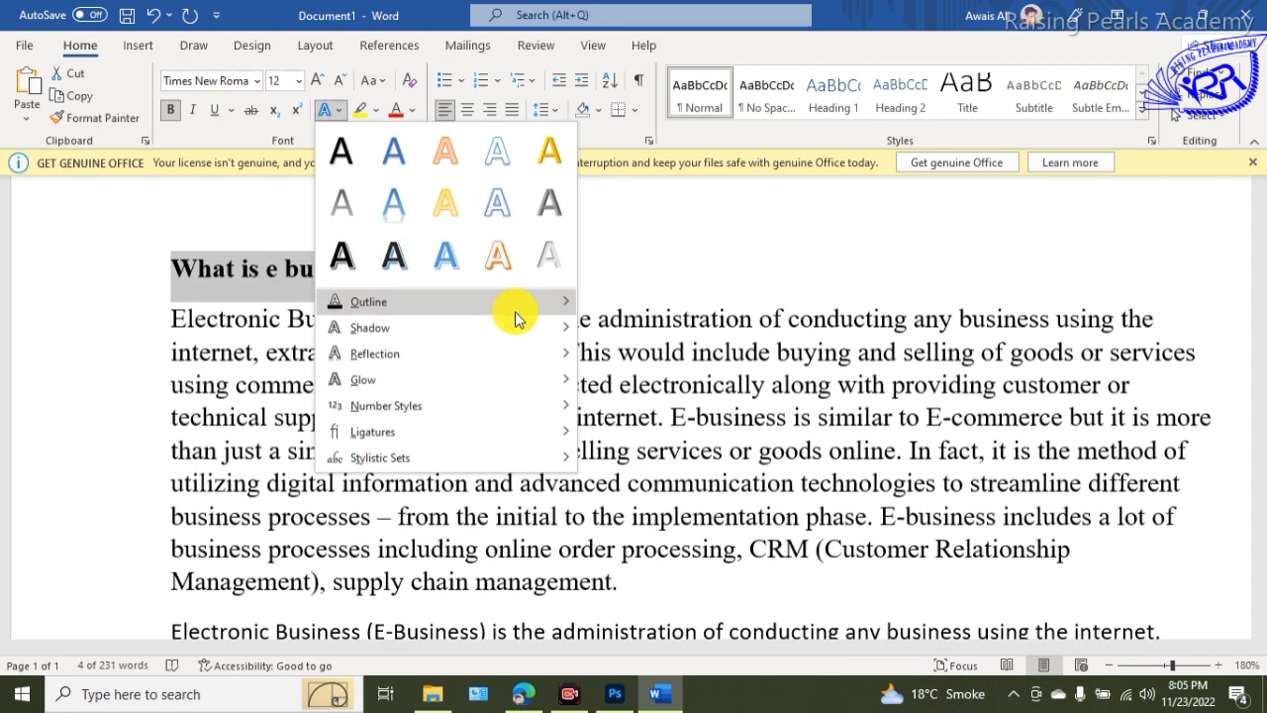
mouse_move(485, 314)
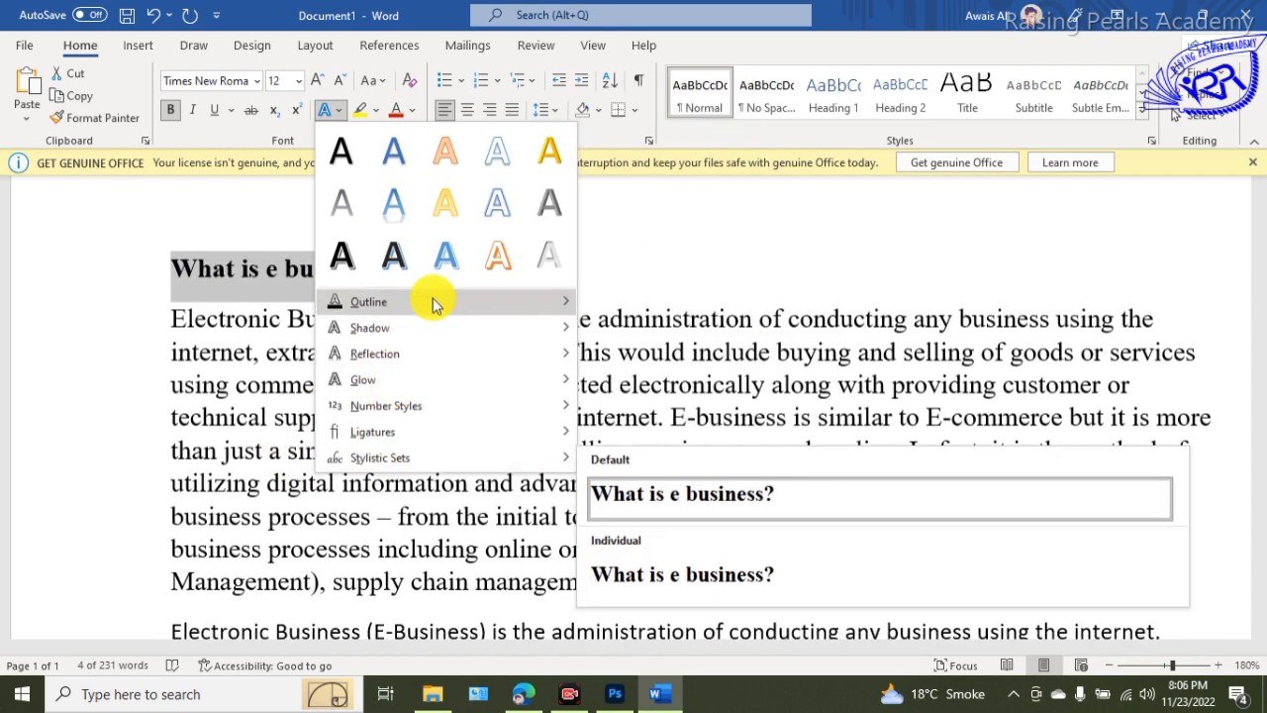
mouse_move(425, 406)
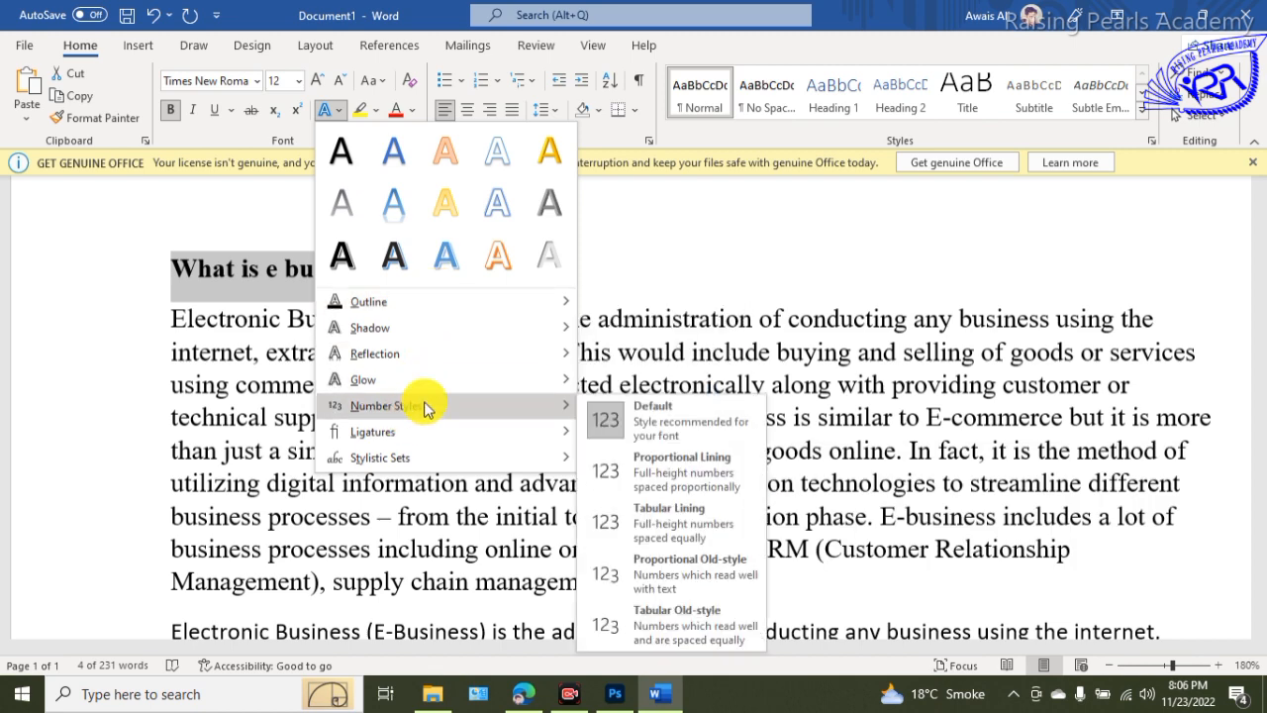
Highlight the heading and the word "communication" in the first body paragraph in yellow.
left_click(378, 110)
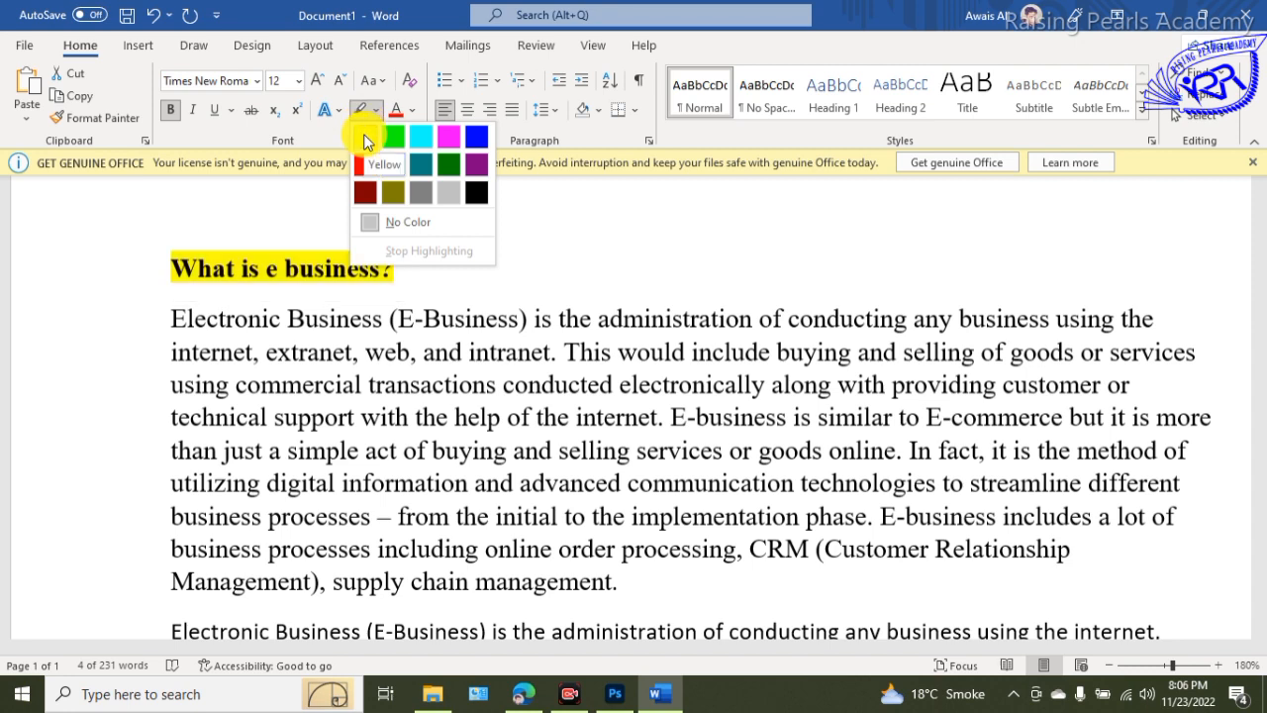
left_click(365, 135)
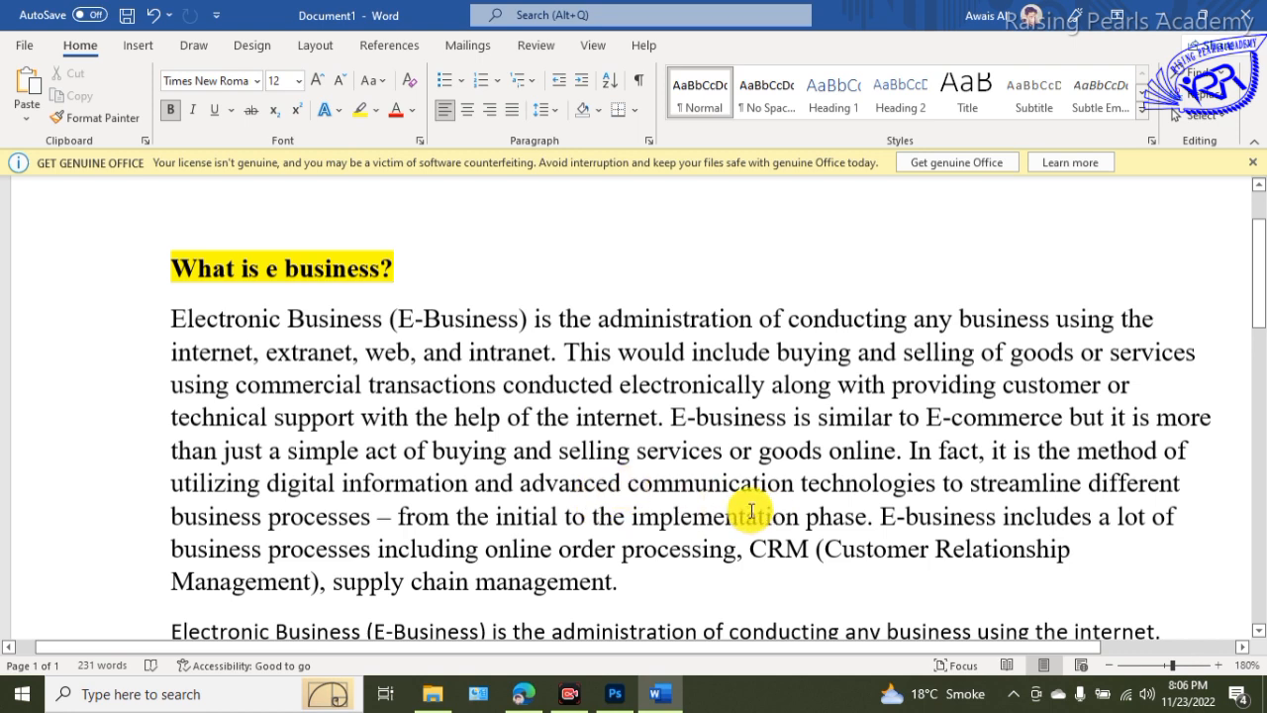
left_click_drag(626, 483, 800, 482)
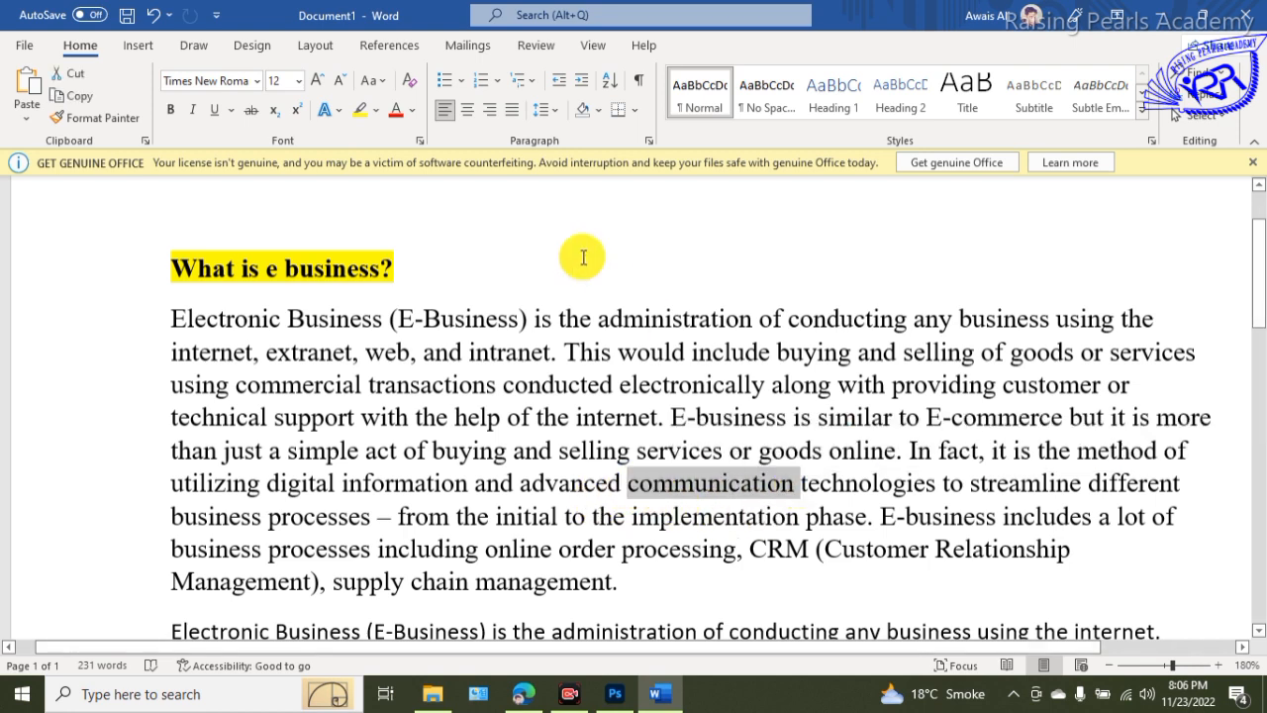
left_click(371, 107)
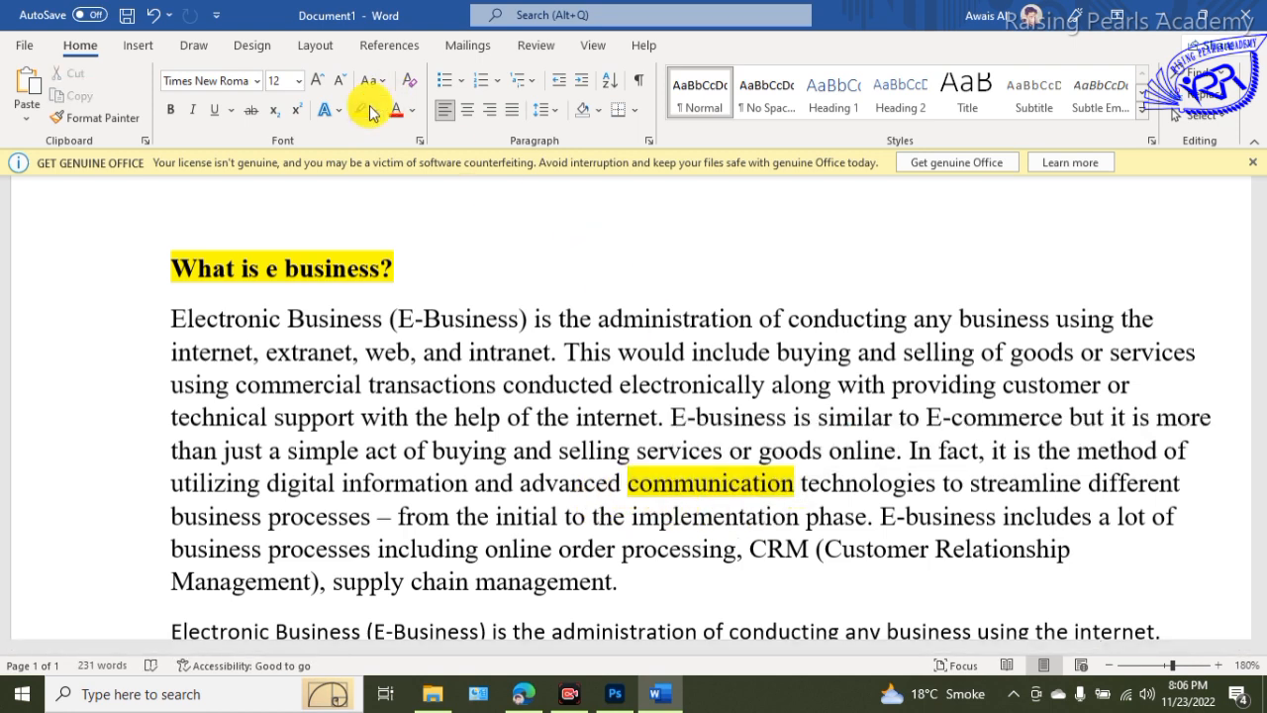
Set the heading's font color to the standard red and deselect it.
left_click_drag(174, 266, 404, 268)
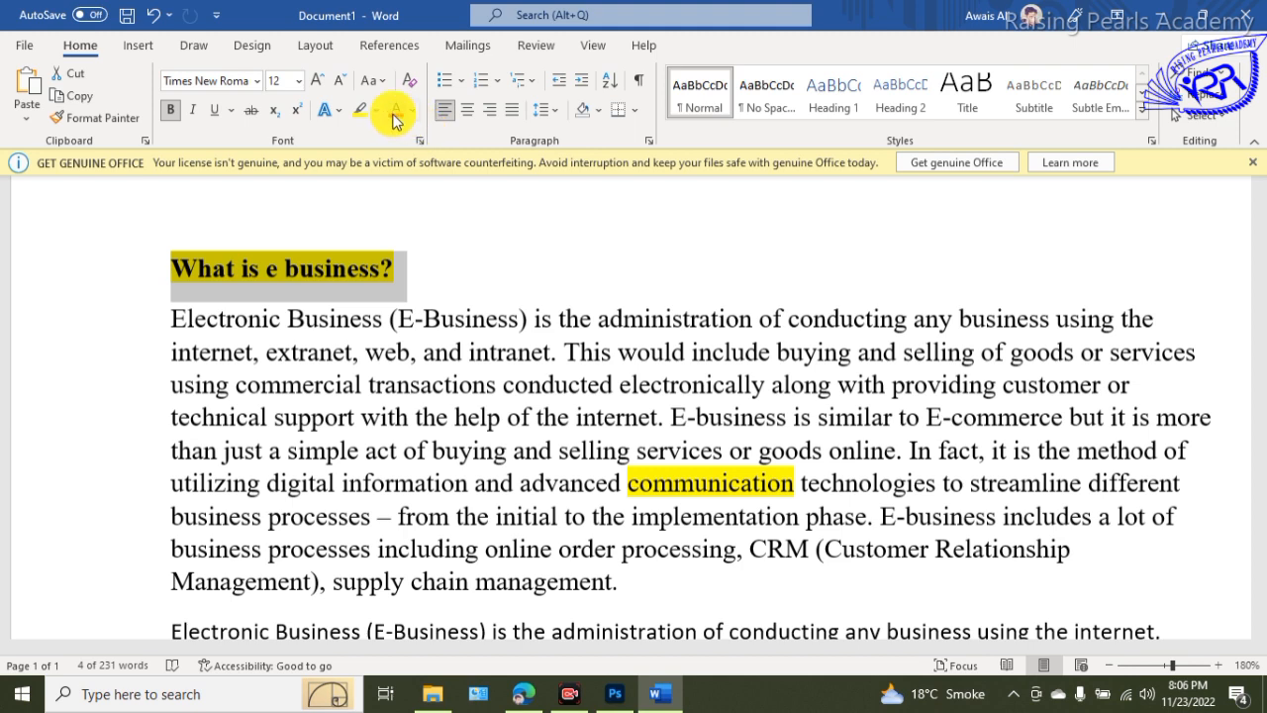
left_click(410, 110)
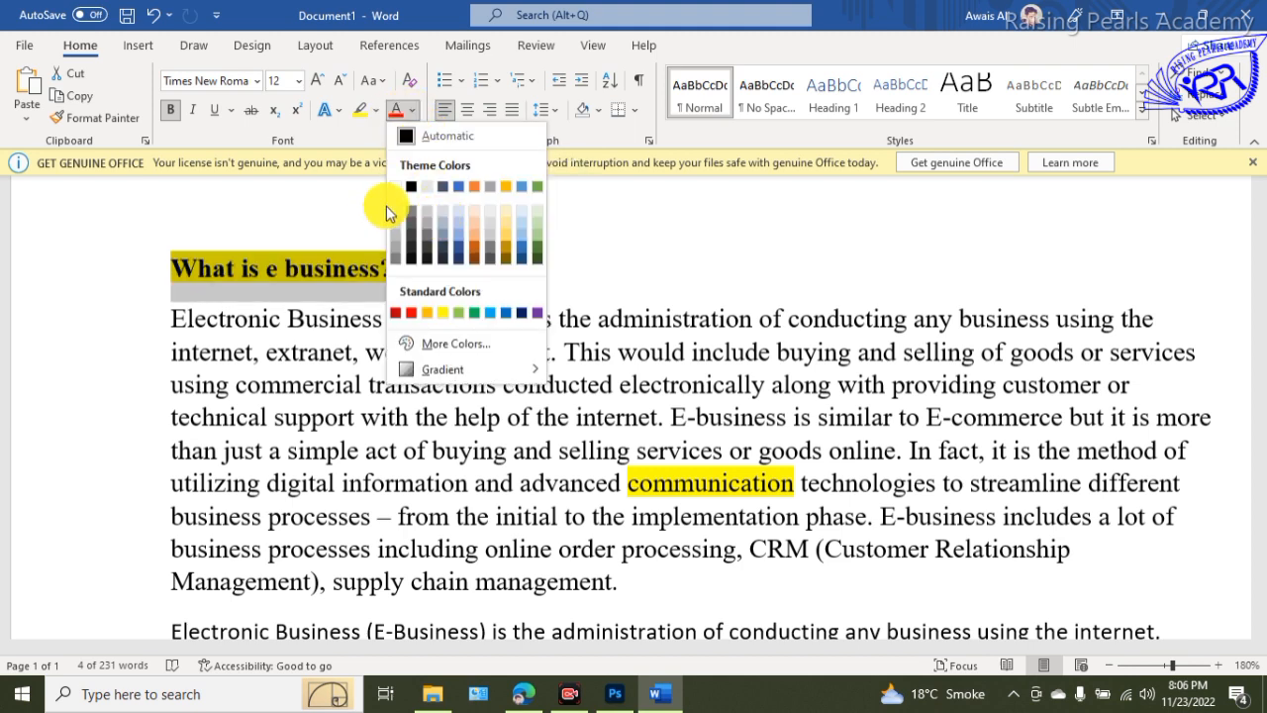
left_click(410, 311)
left_click(512, 248)
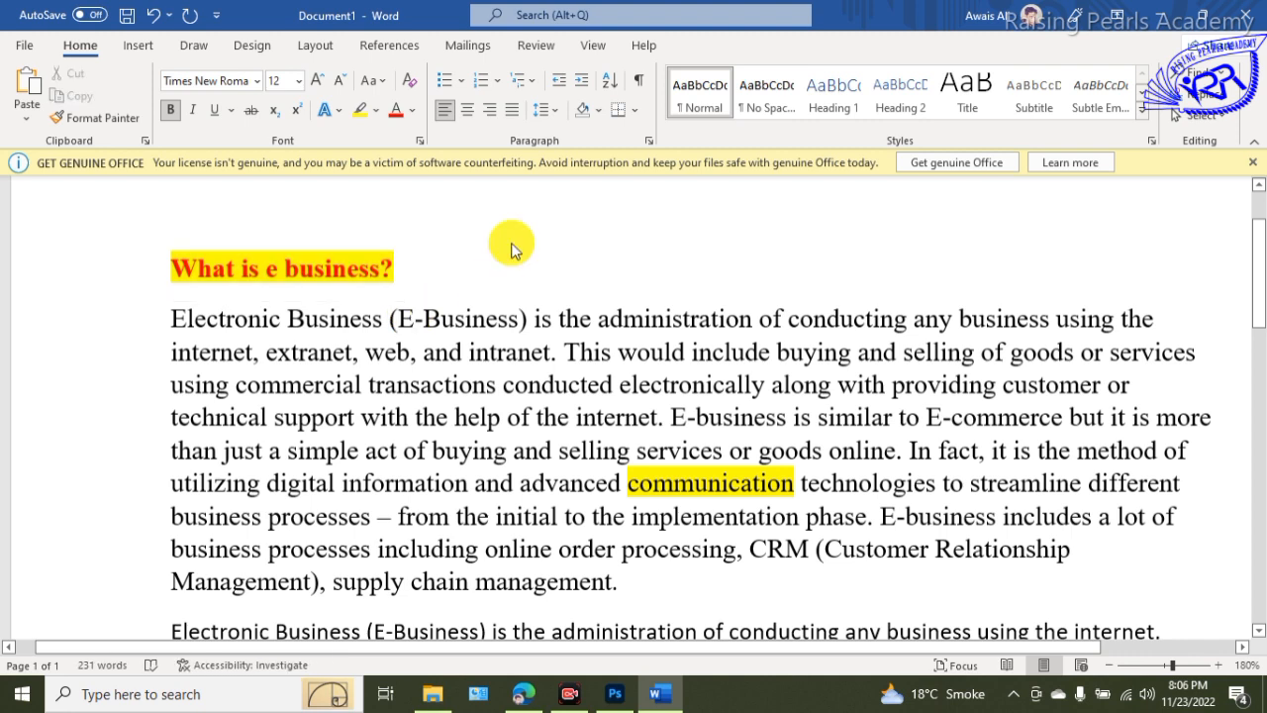
Change the heading's highlight color to black and deselect it.
left_click_drag(405, 264, 232, 269)
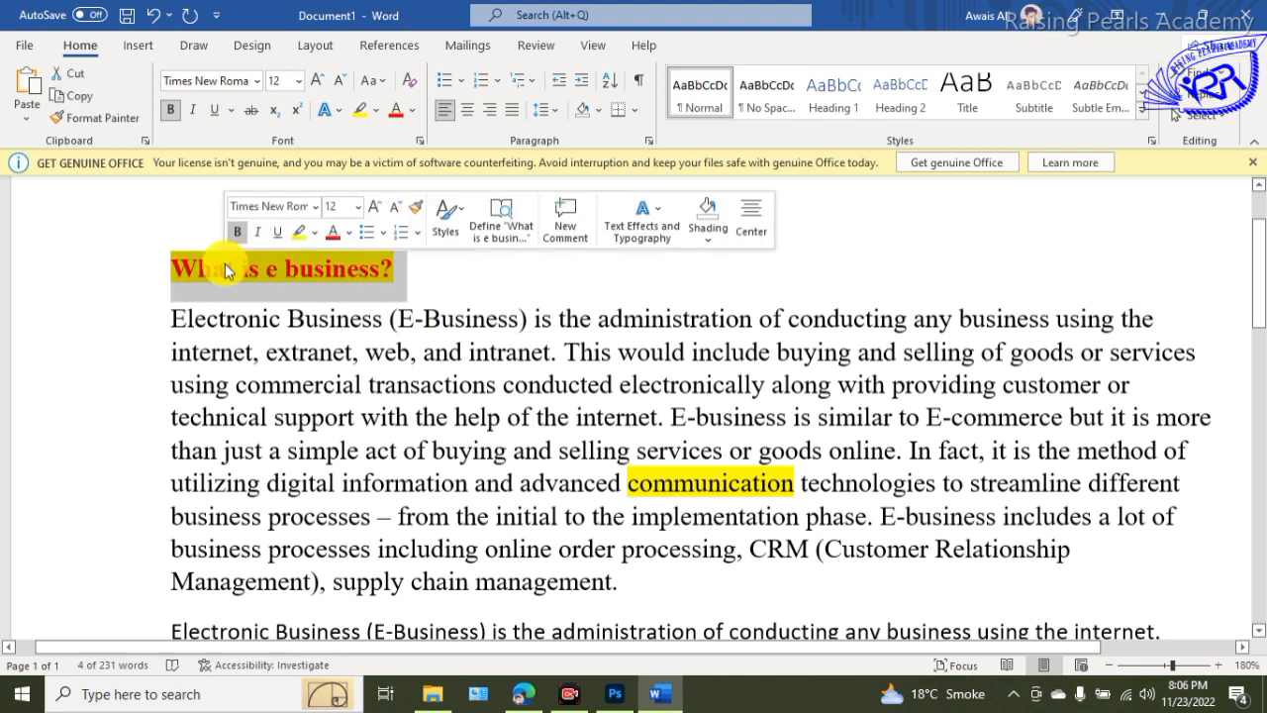
left_click(374, 113)
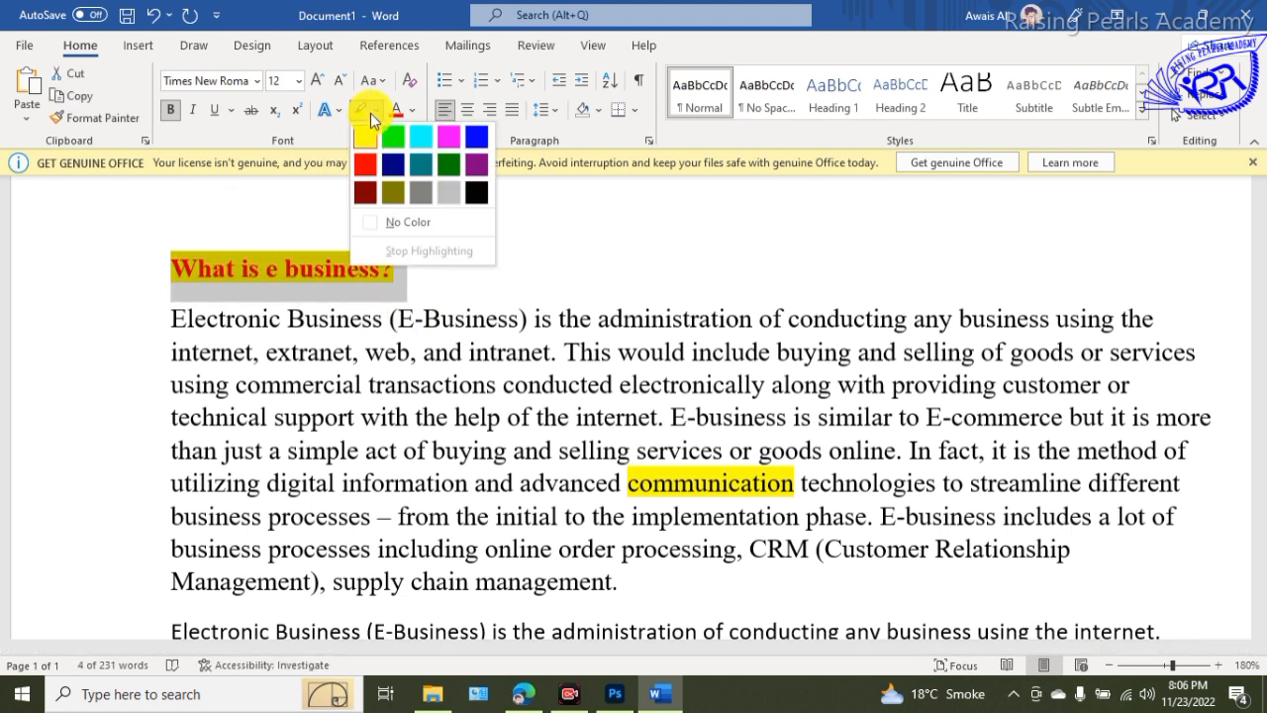
left_click(478, 191)
left_click(565, 308)
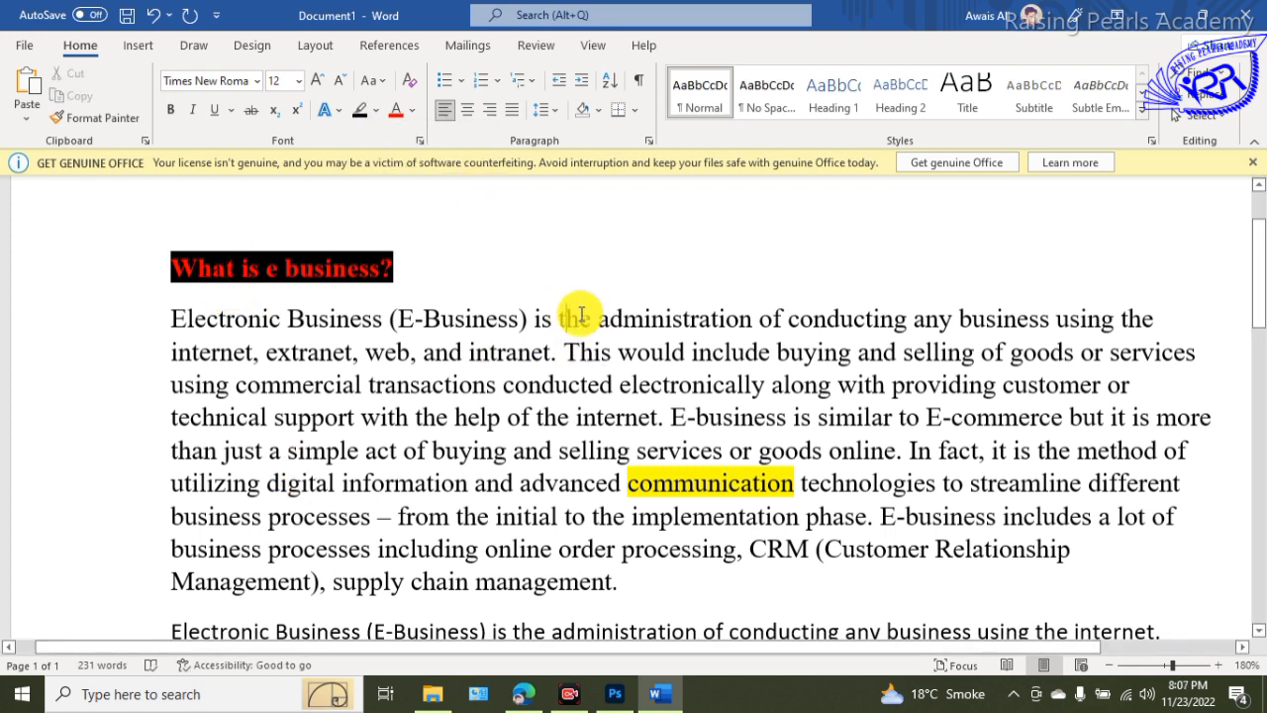
Split the body text into new paragraphs at "This would include" and "E-business is similar", and insert a line break before "In fact".
left_click(570, 352)
key("Return")
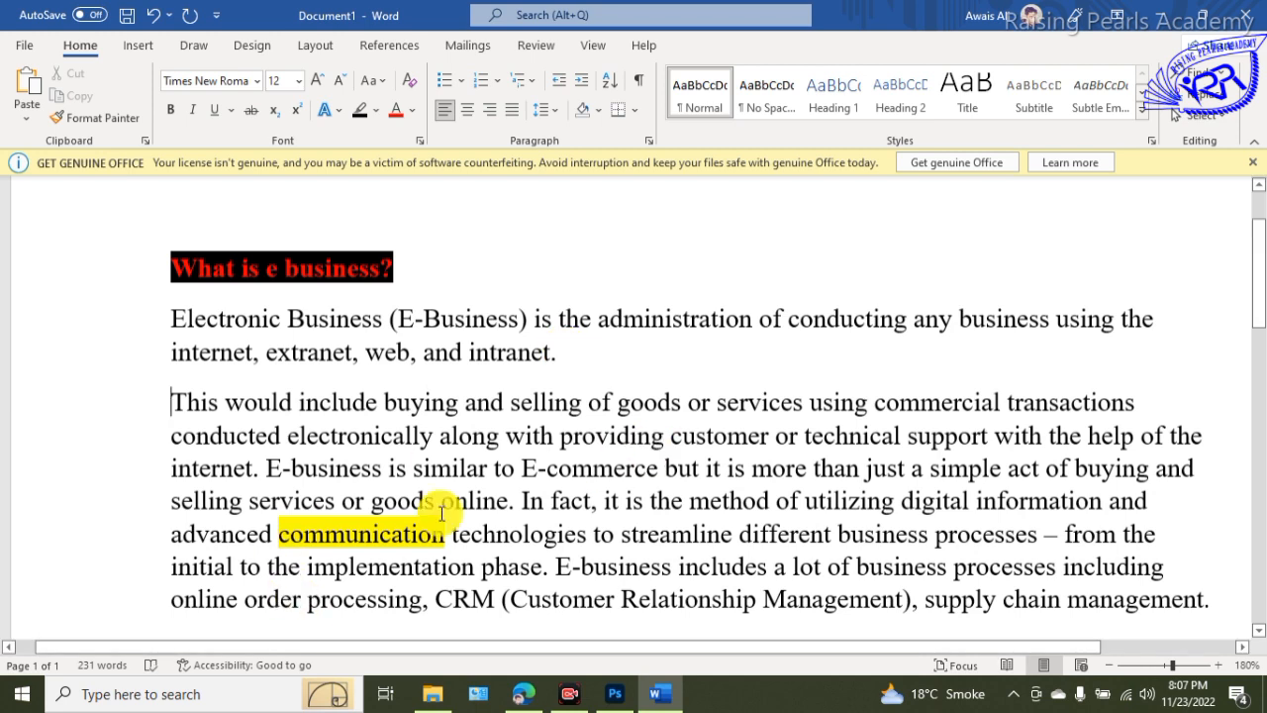
left_click(263, 468)
key("Return")
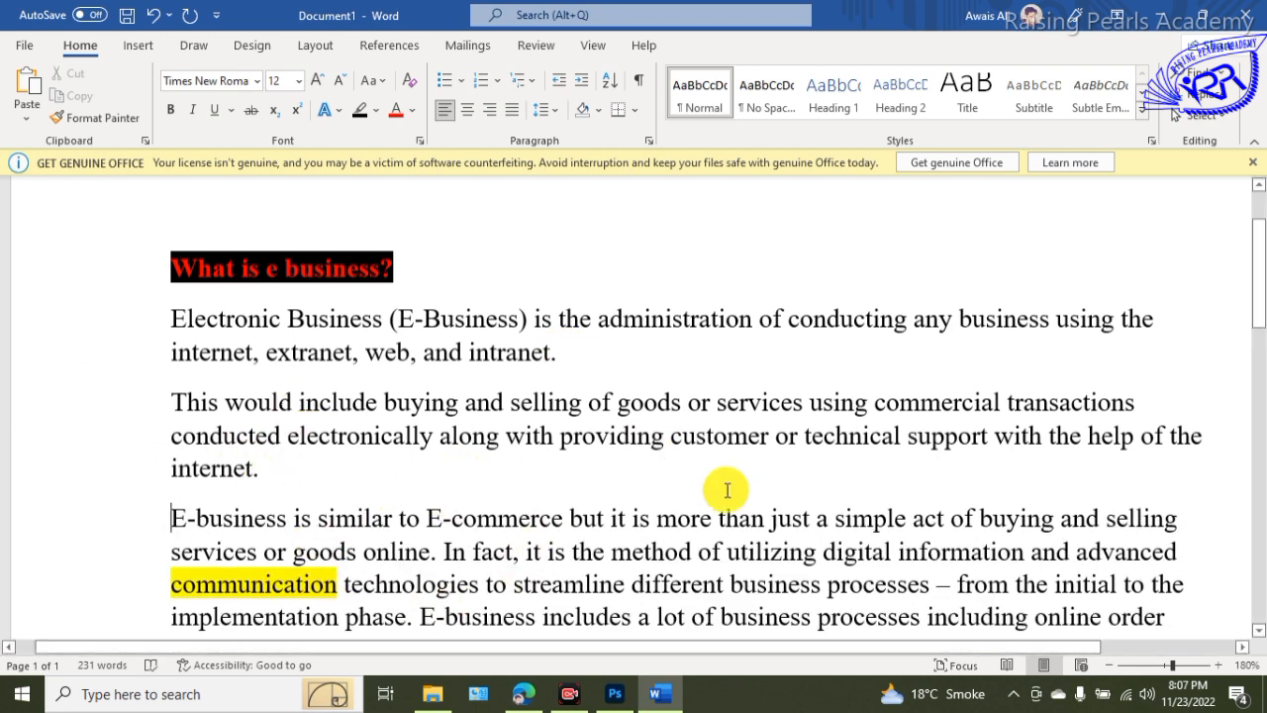
left_click(444, 553)
key("shift+Return")
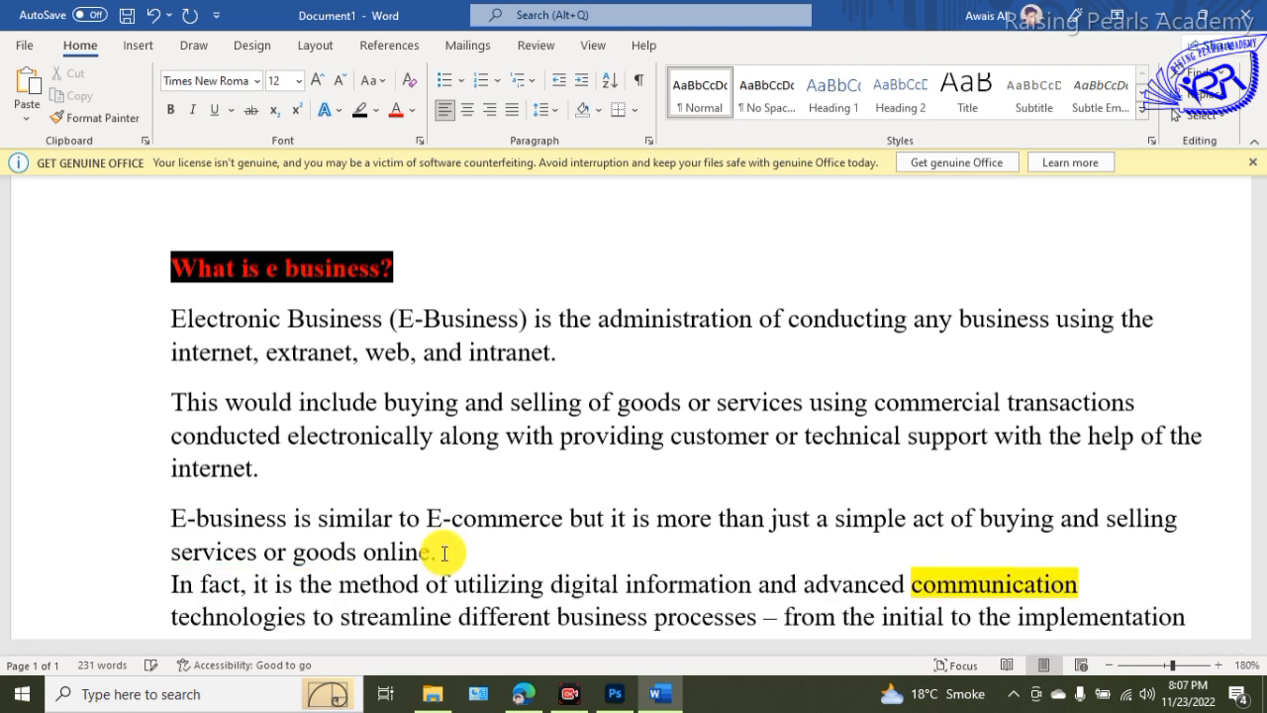
Try increasing and decreasing the indent of the "E-business is similar" paragraph, and indent only its first line.
key("ctrl+m")
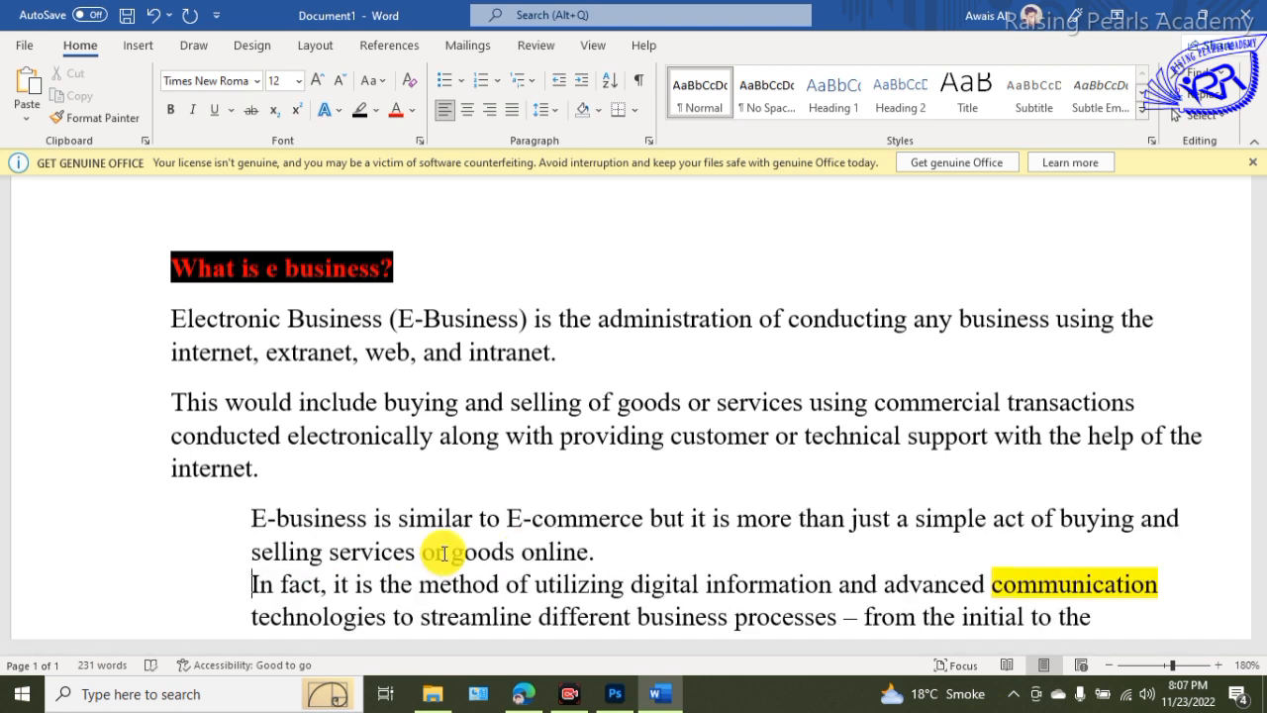
key("ctrl+shift+m")
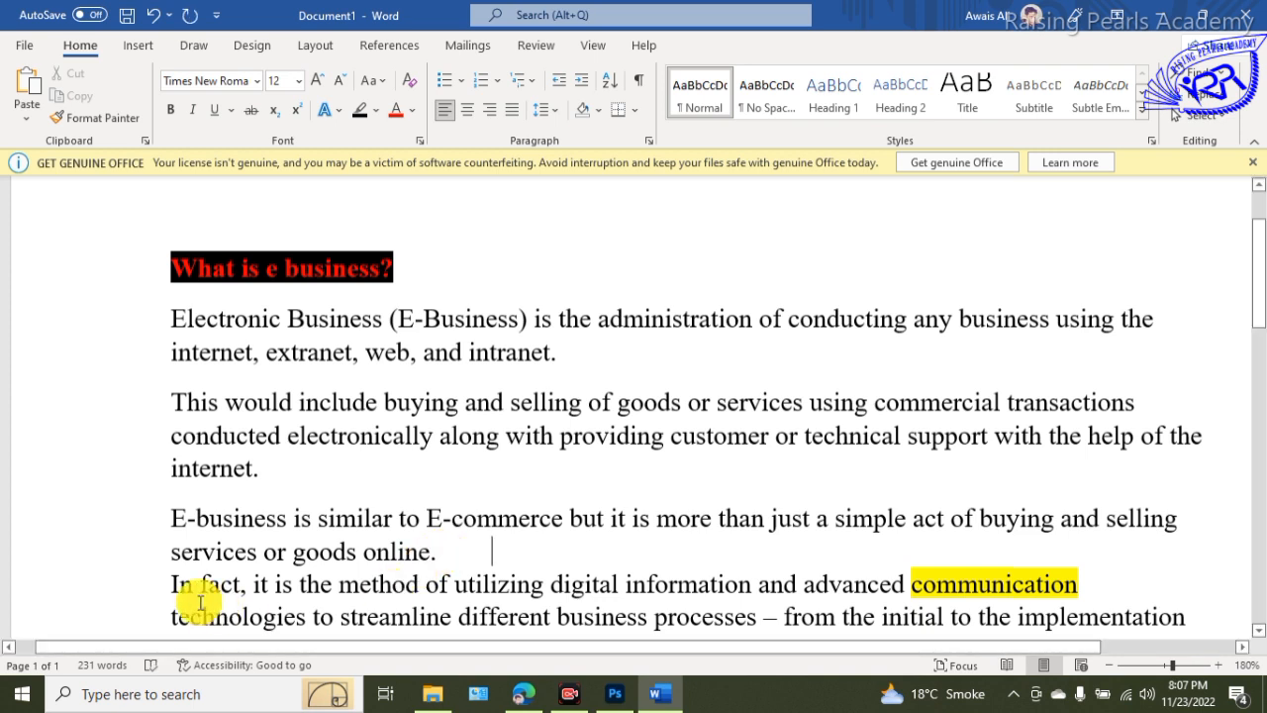
key("ctrl+m")
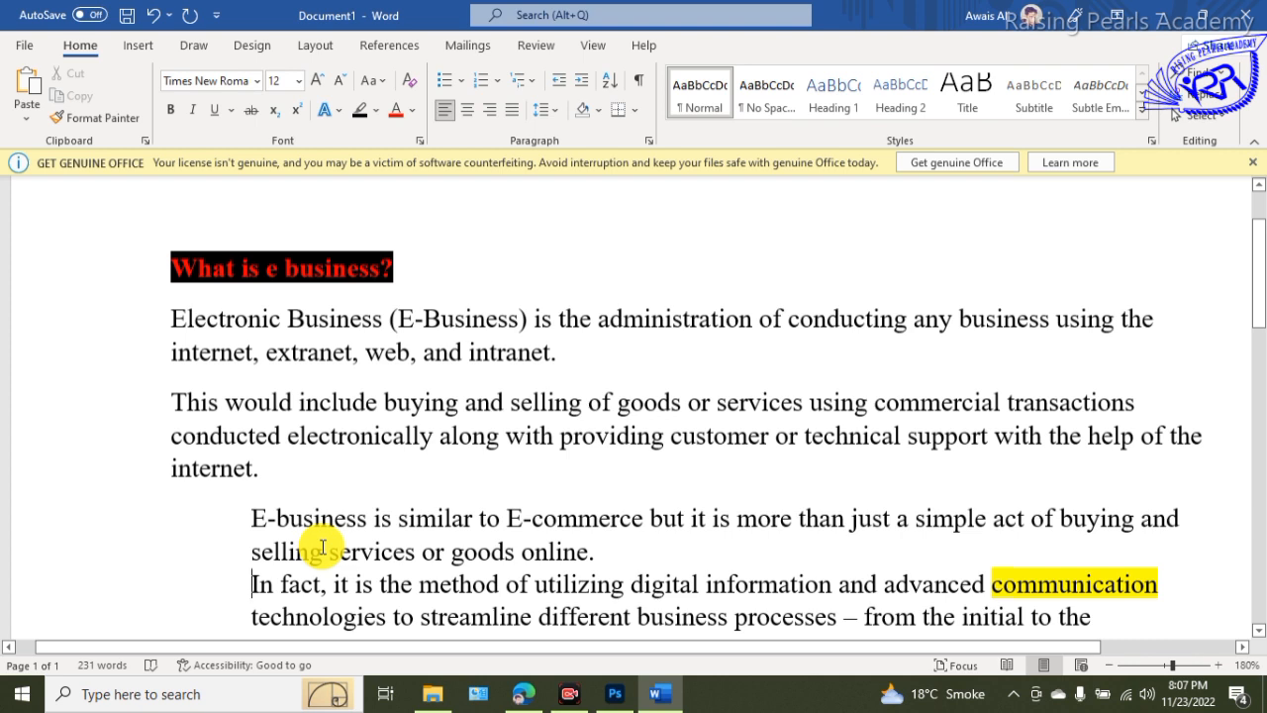
key("ctrl+shift+m")
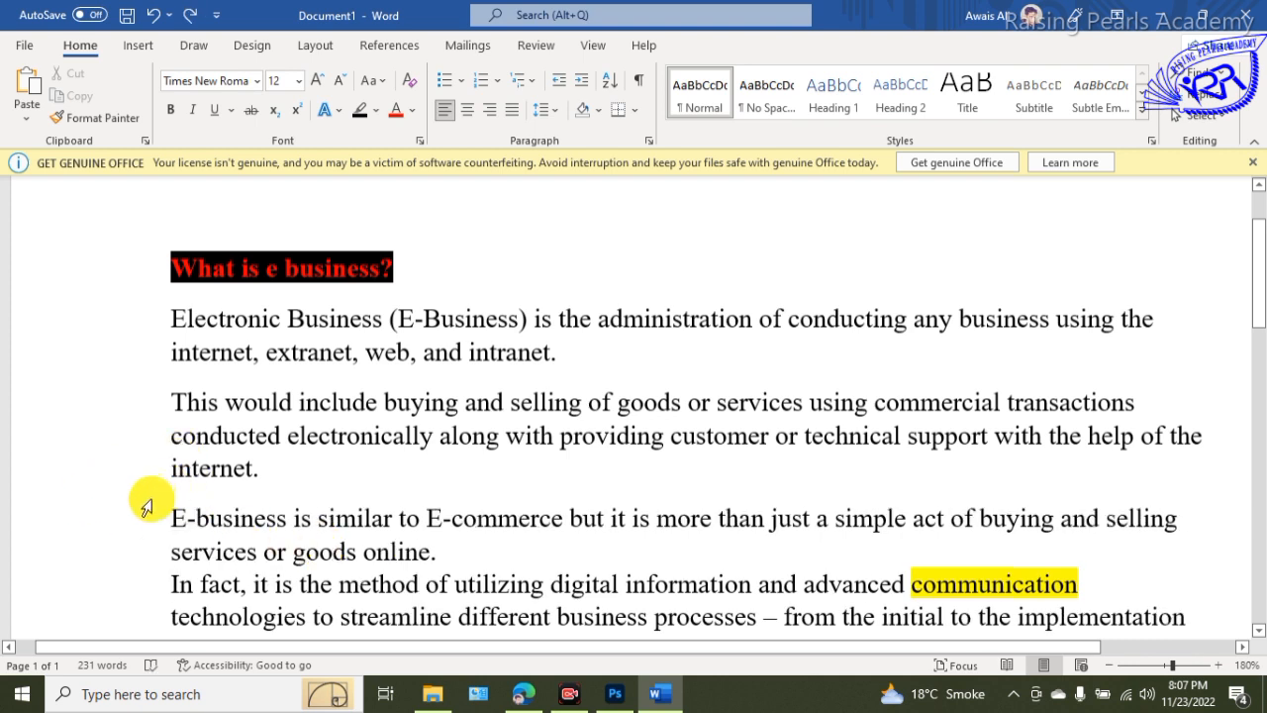
key("Tab")
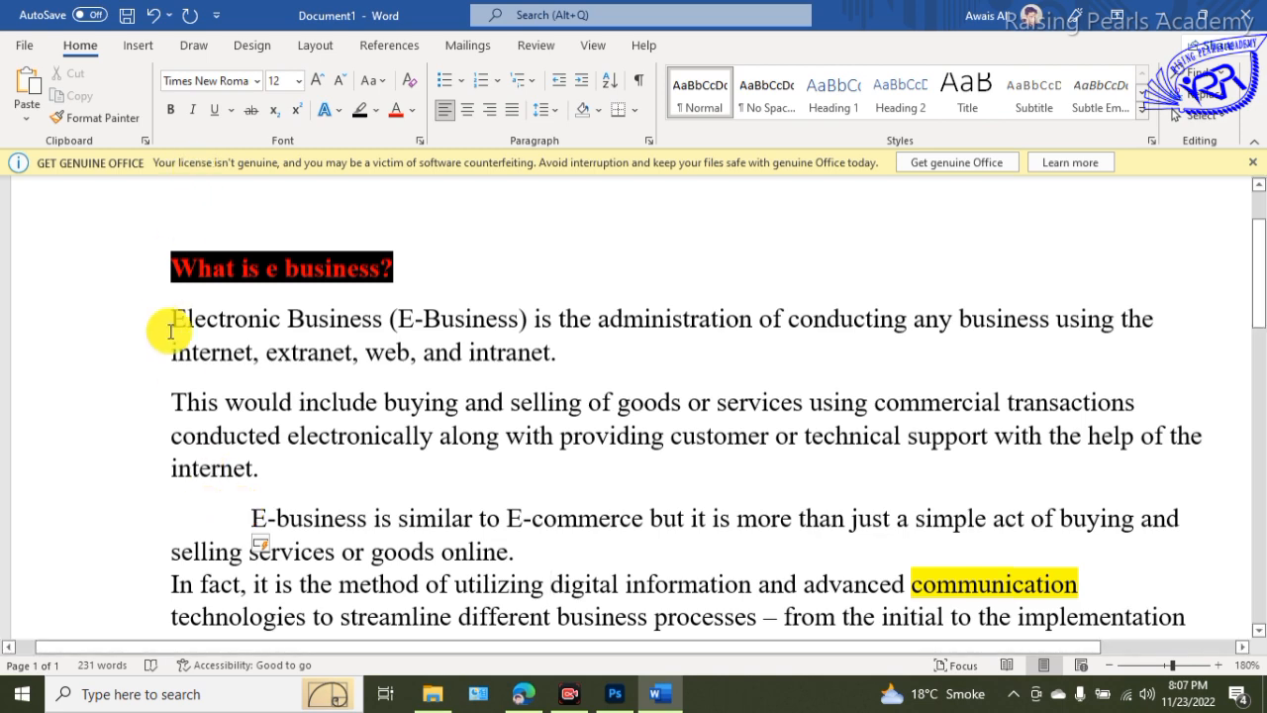
Turn the first two body paragraphs, "Electronic Business" and "This would include", into a 1., 2. numbered list.
left_click_drag(172, 318, 271, 453)
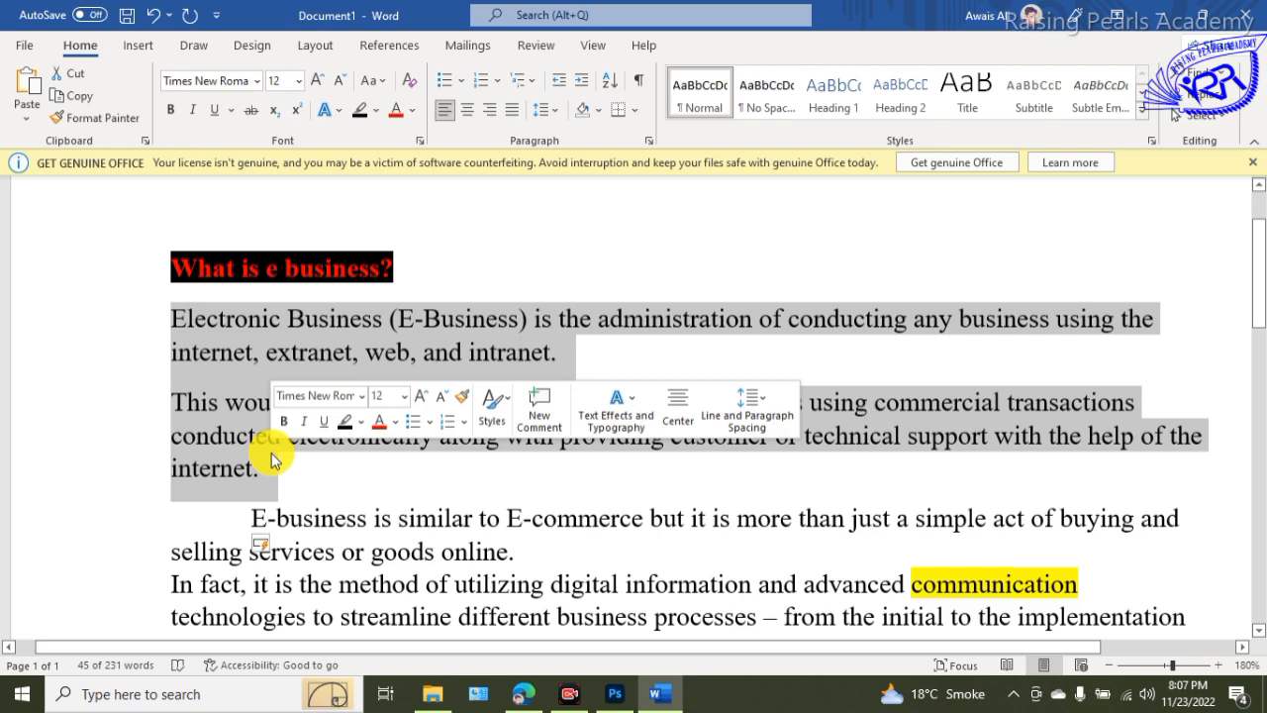
left_click(461, 83)
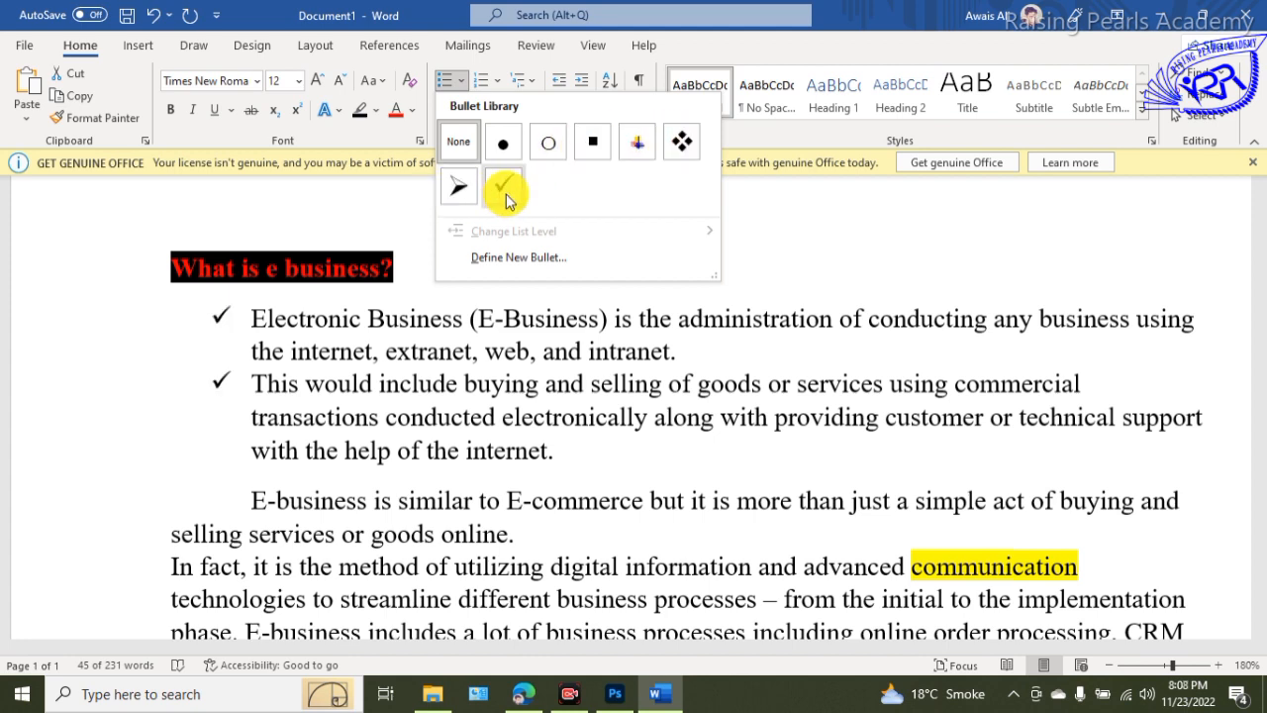
left_click(482, 82)
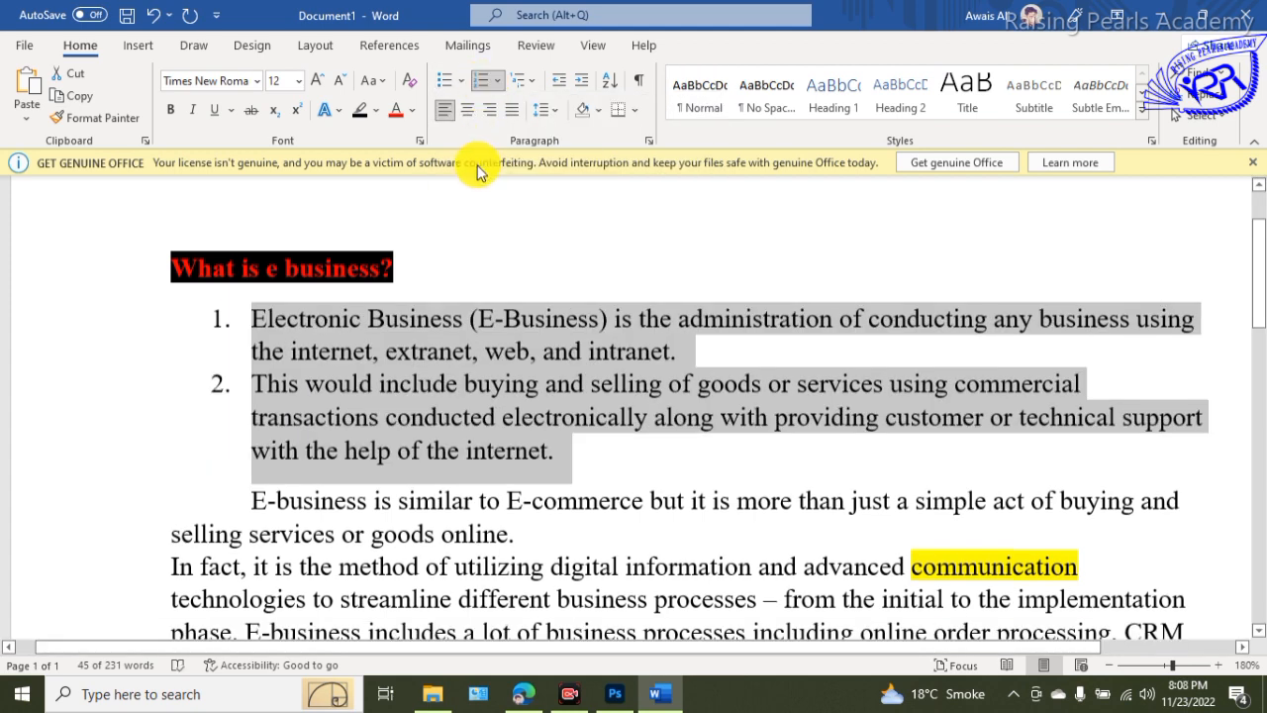
Review the numbering and multilevel list formats available for the numbered paragraphs without applying one.
left_click(501, 85)
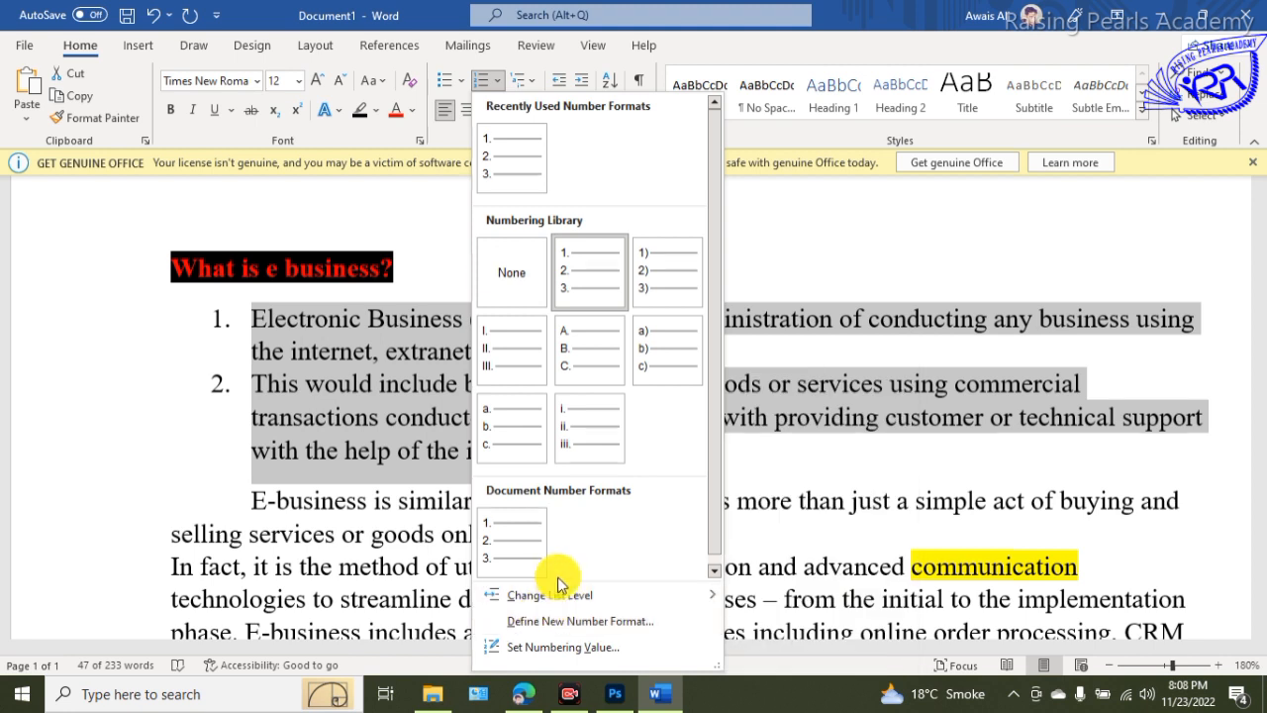
mouse_move(556, 596)
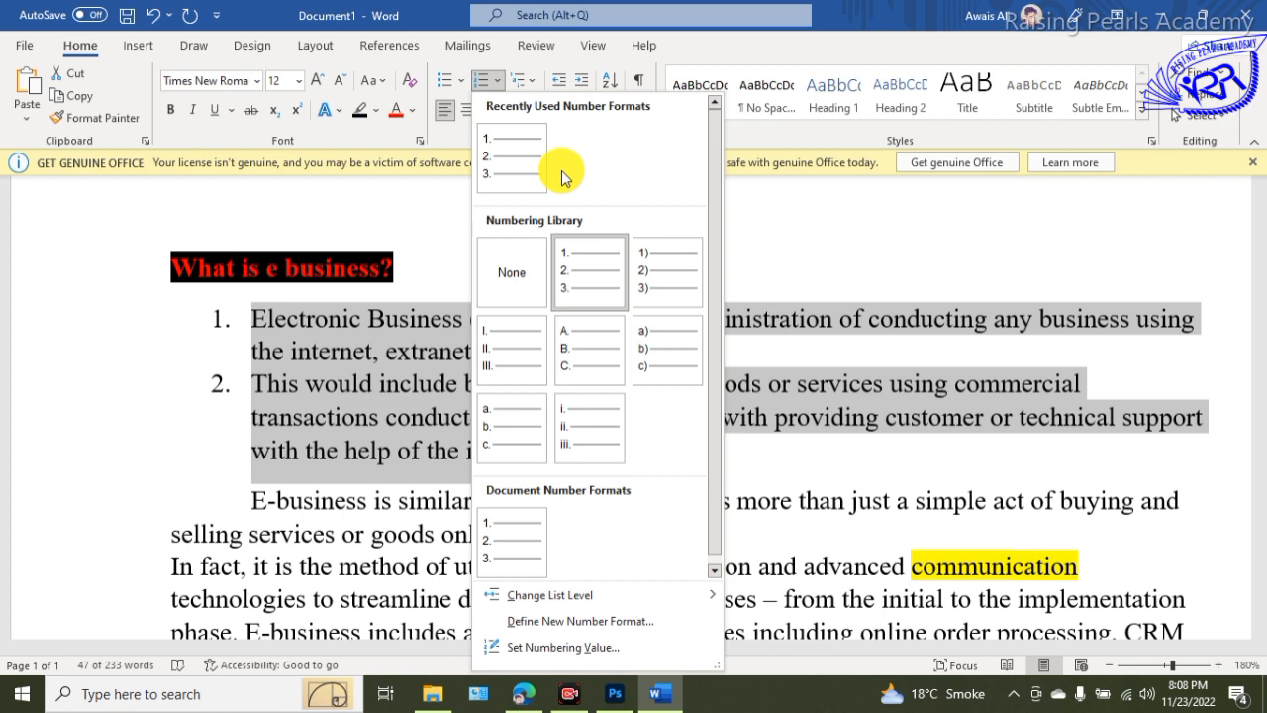
left_click(522, 80)
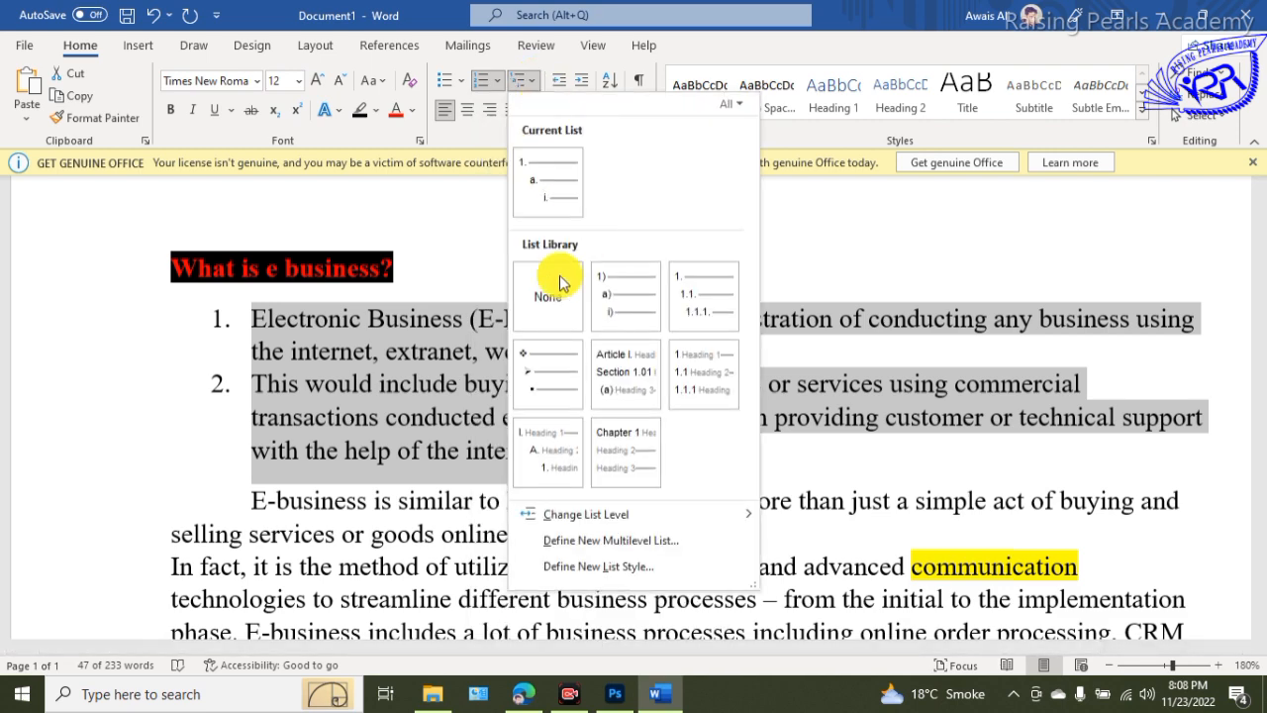
mouse_move(584, 374)
mouse_move(688, 361)
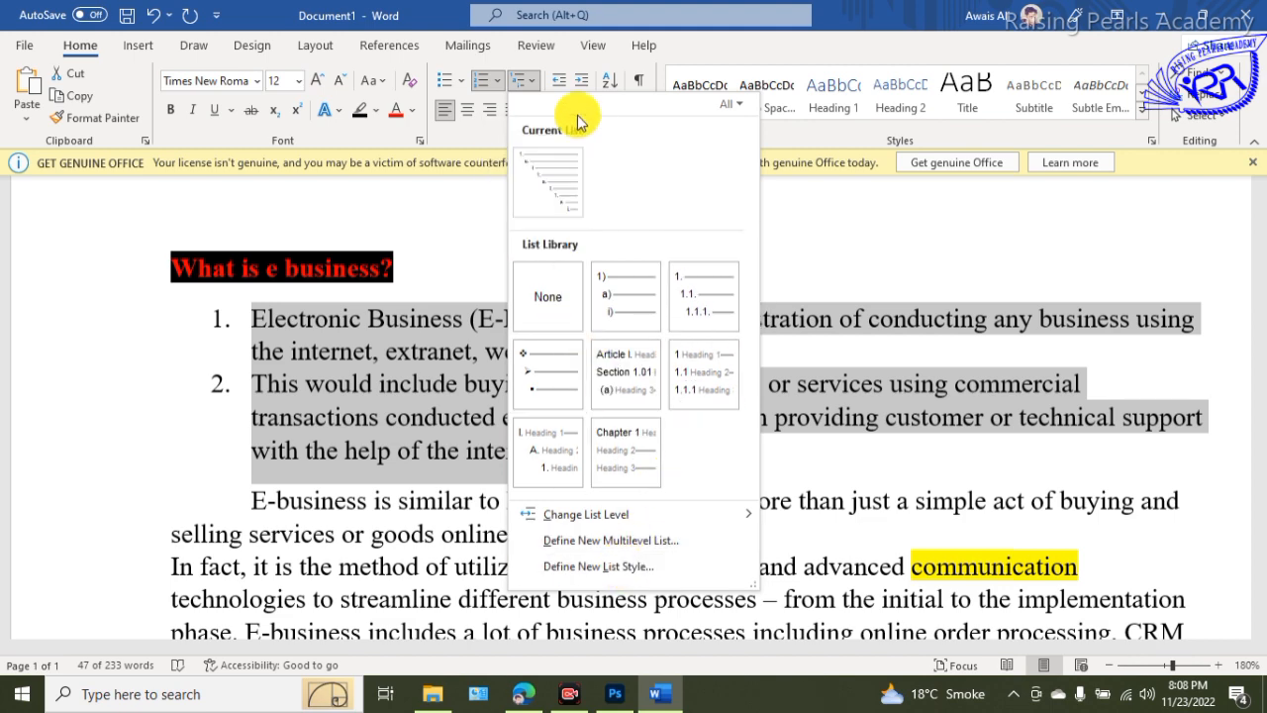
left_click(530, 203)
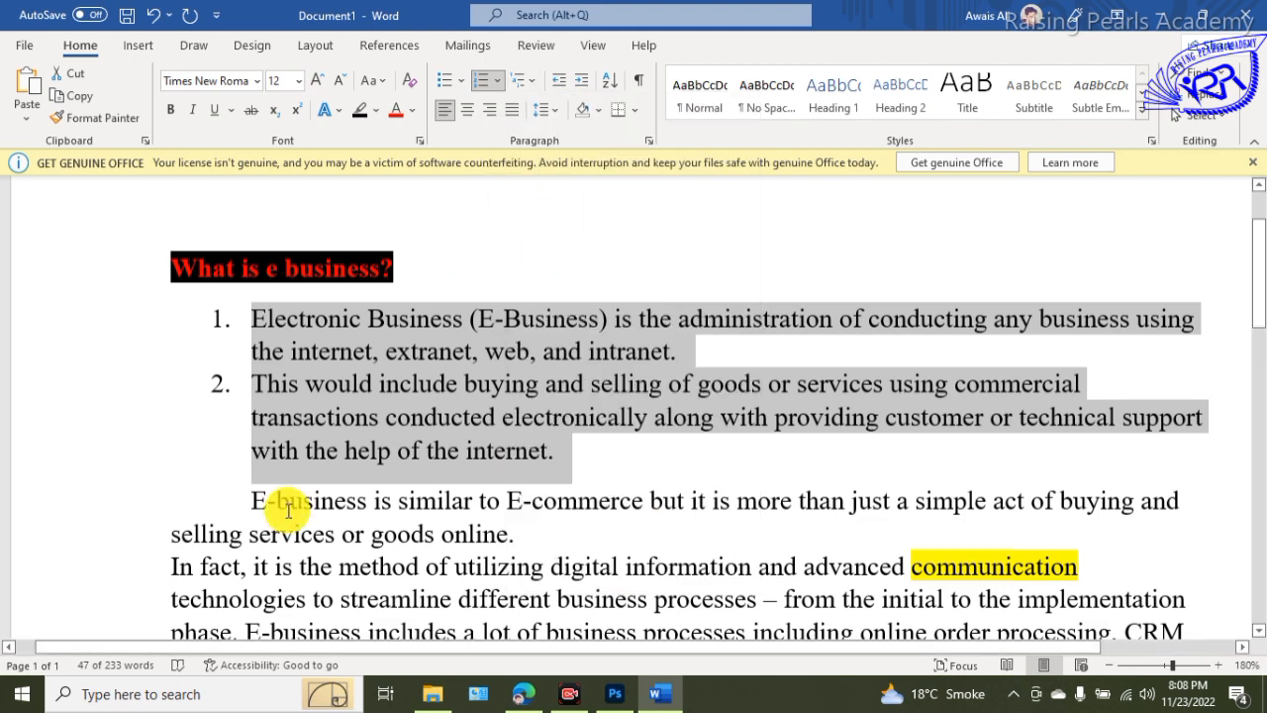
Remove the line break and spaces before "In fact" so it directly follows "goods online." in the E-business paragraph.
left_click(174, 566)
key("BackSpace")
key("BackSpace")
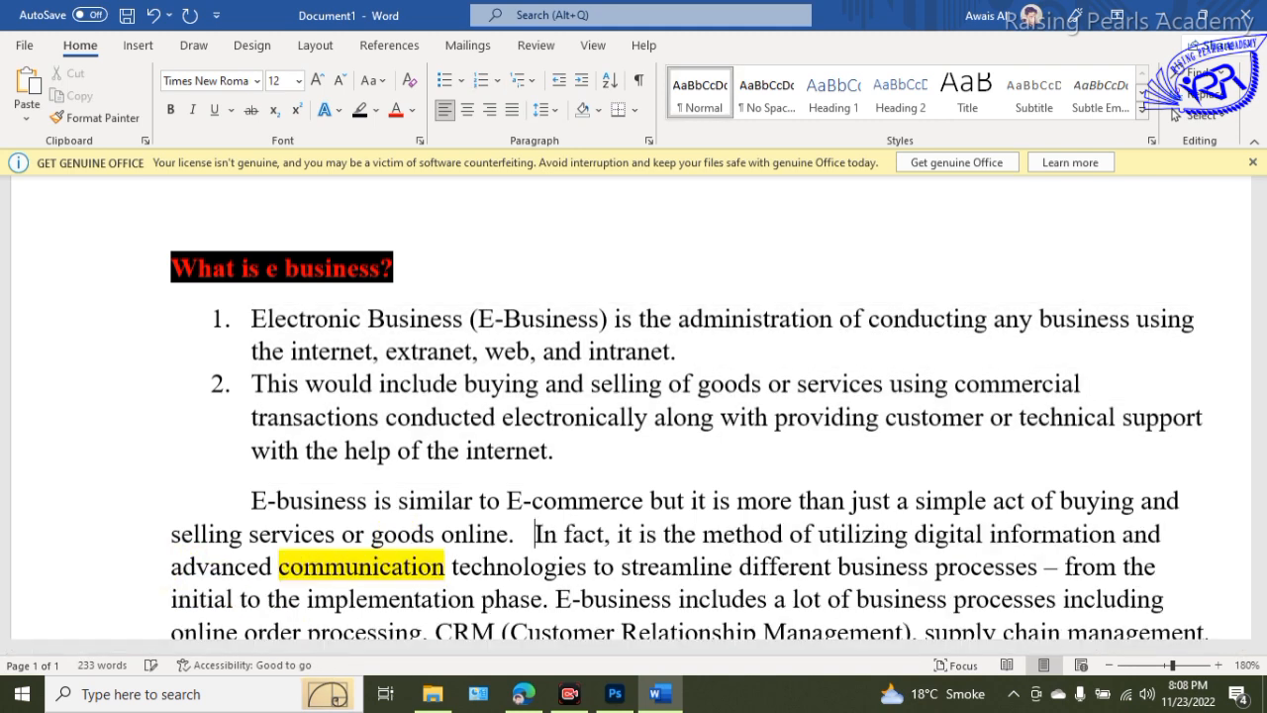
key("Return")
key("BackSpace")
key("BackSpace")
key("BackSpace")
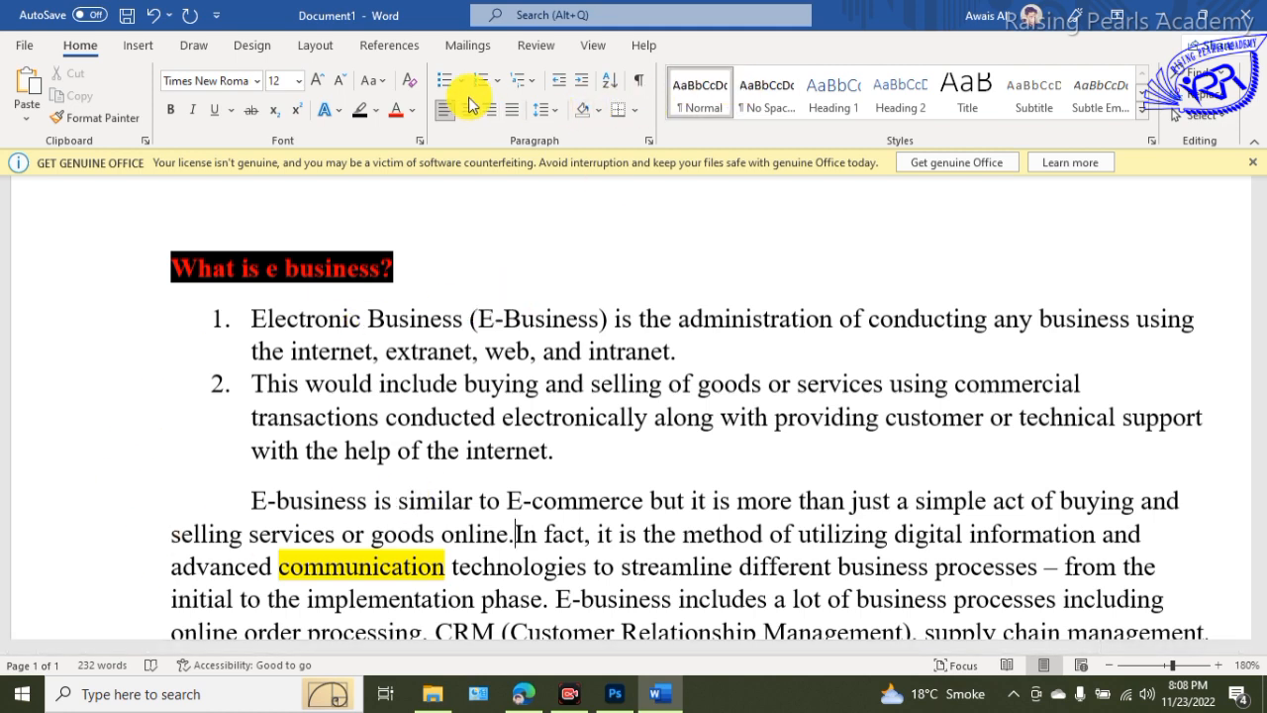
Justify the "E-business is similar" paragraph together with the Electronic Business paragraph below it.
left_click_drag(253, 501, 808, 453)
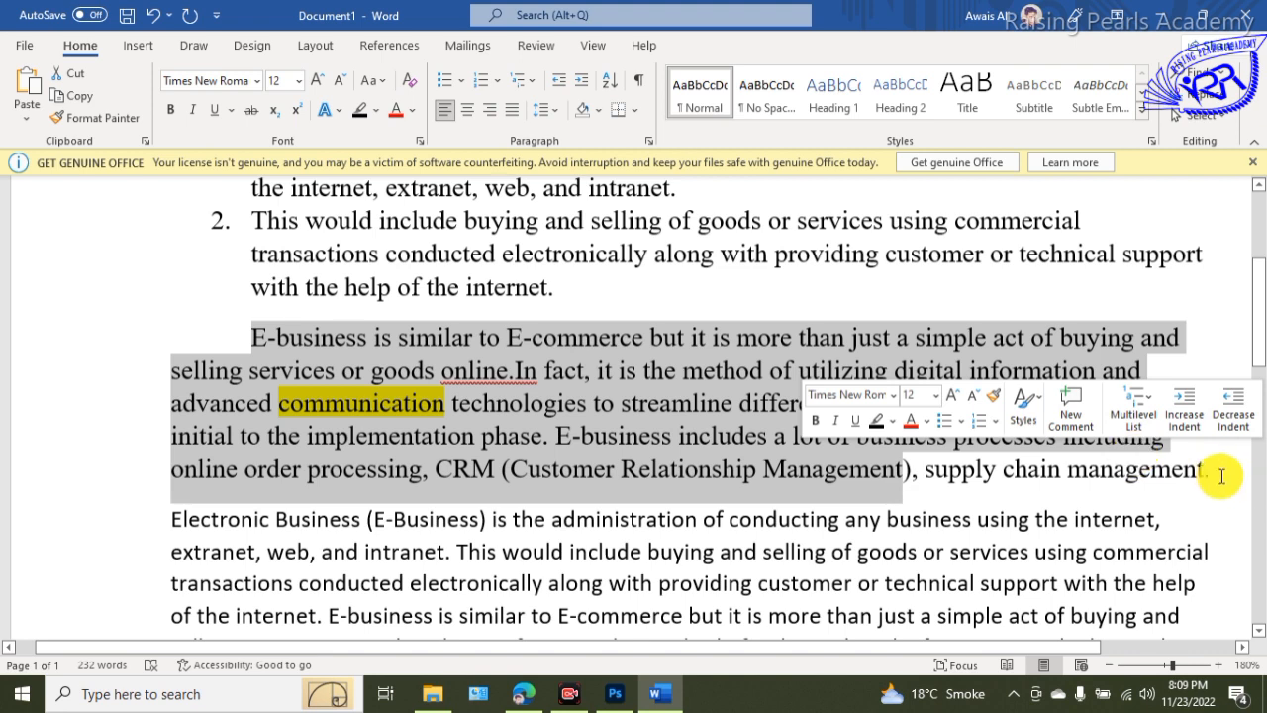
left_click_drag(1216, 474, 691, 342)
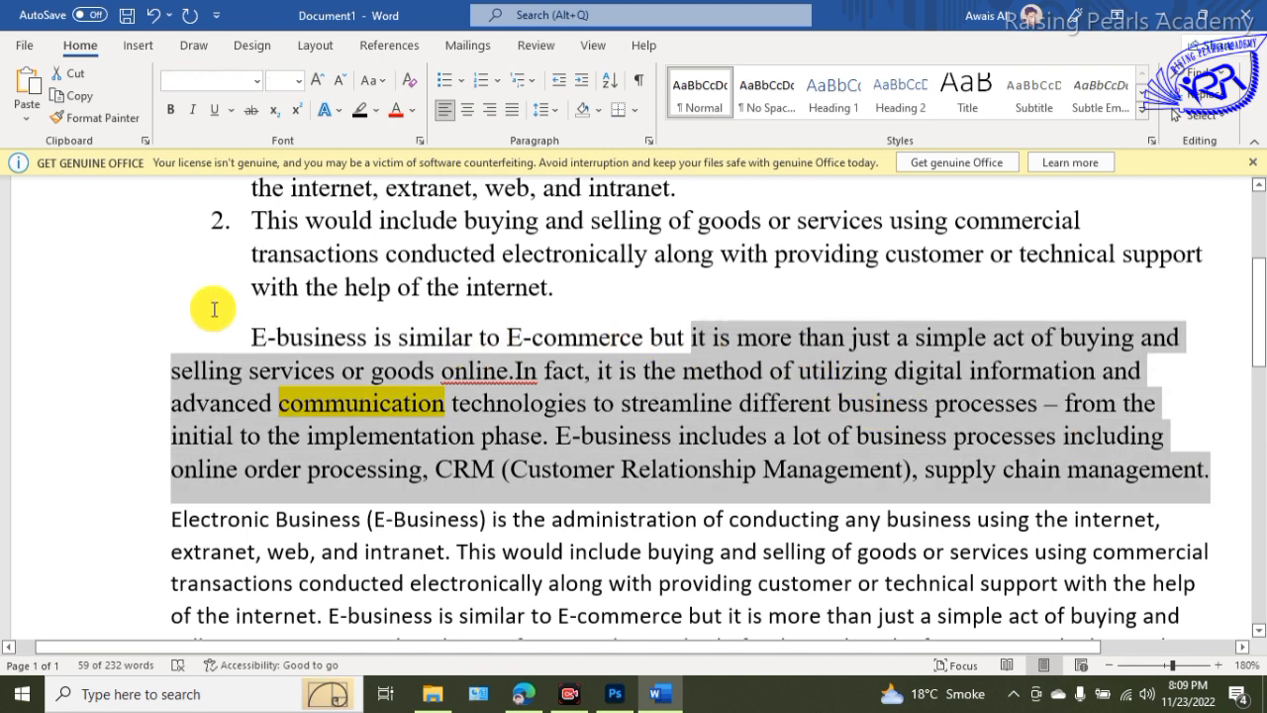
left_click_drag(245, 334, 1072, 492)
left_click(1056, 519)
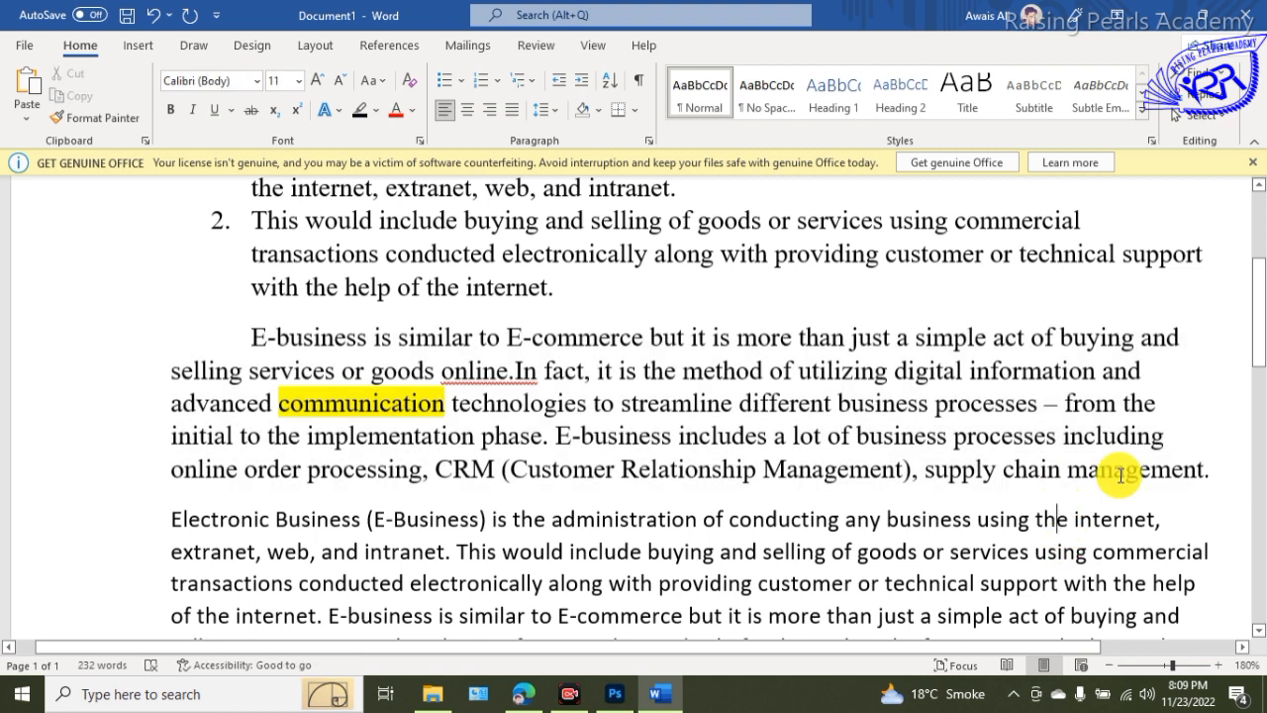
left_click_drag(1214, 480, 440, 376)
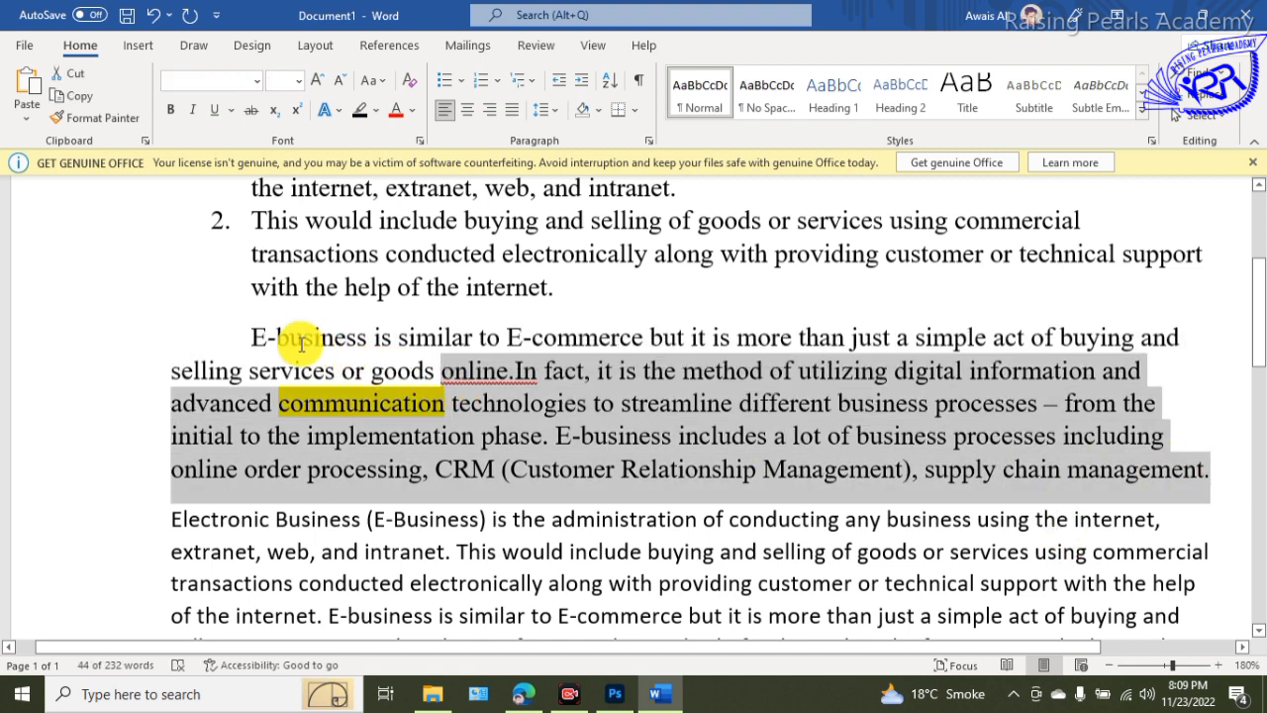
left_click_drag(252, 337, 390, 568)
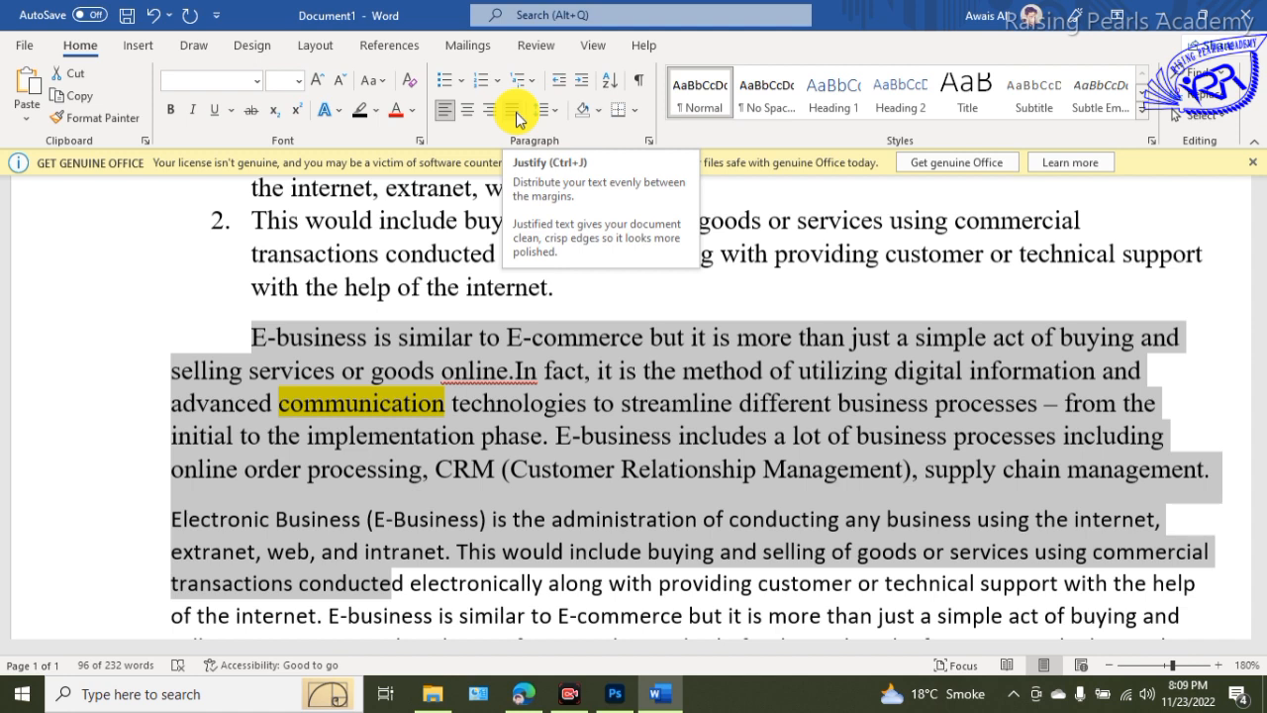
type("ccccccj")
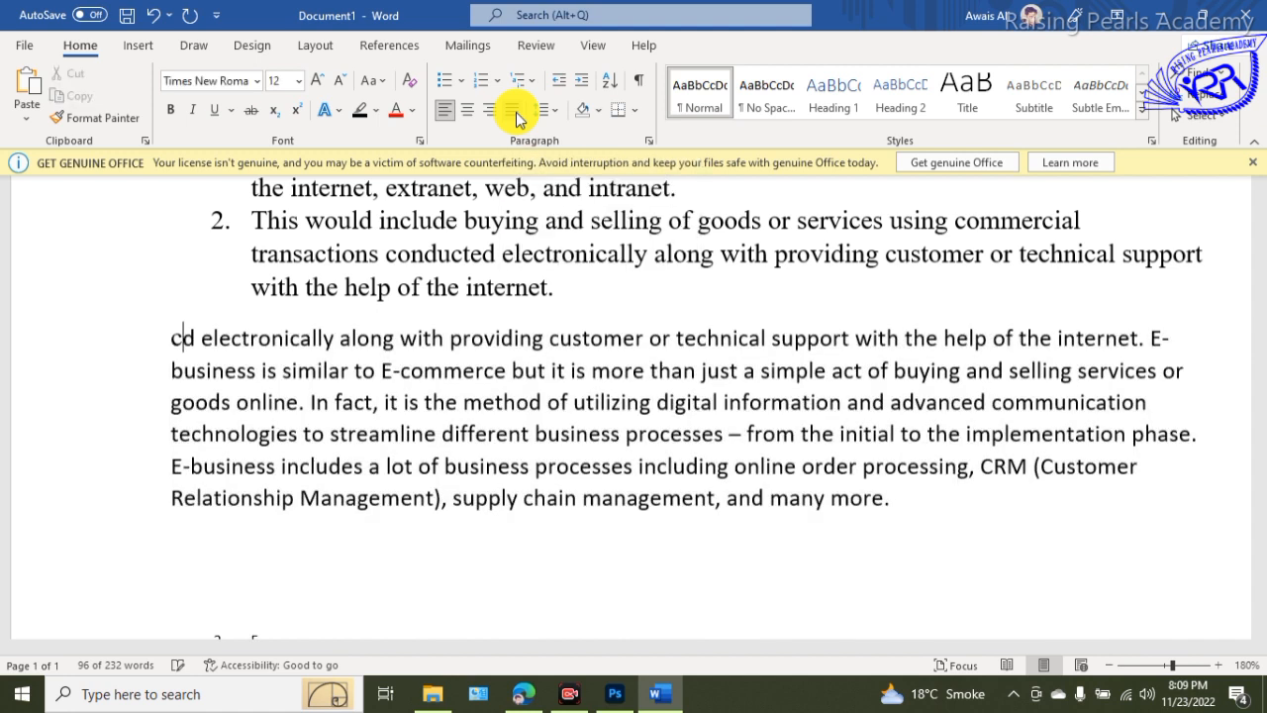
key("ctrl+z")
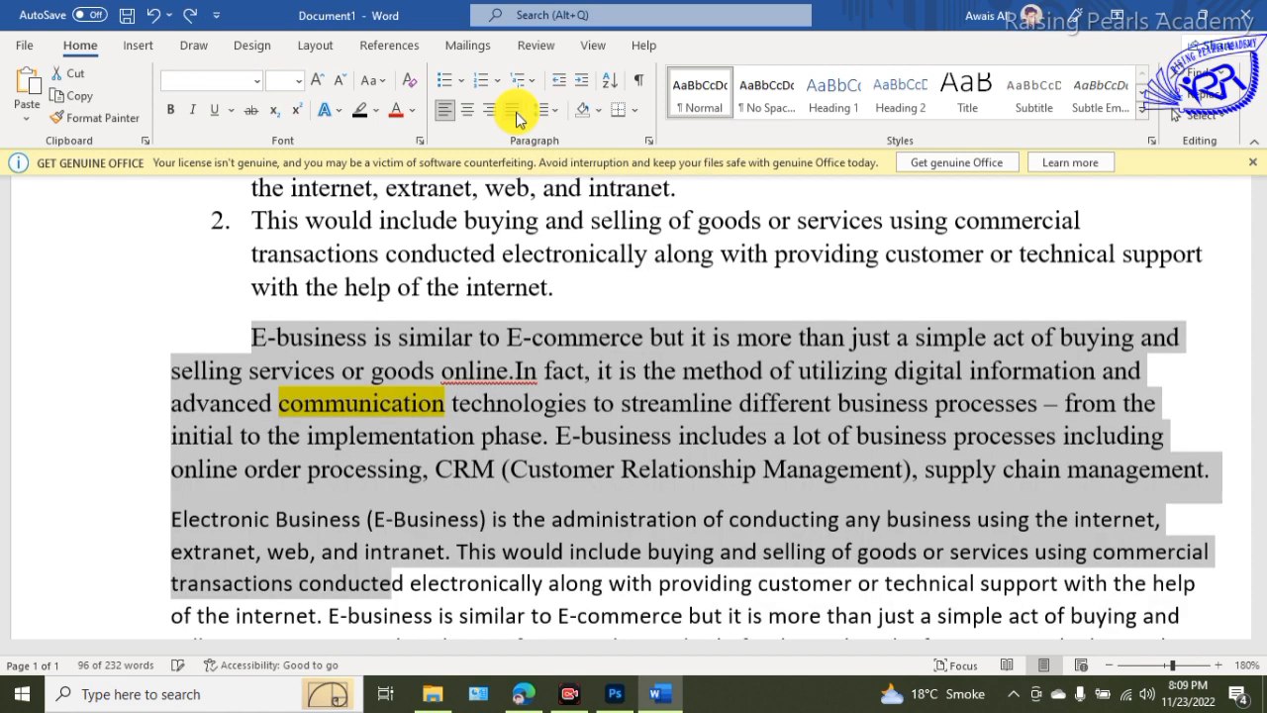
left_click(515, 113)
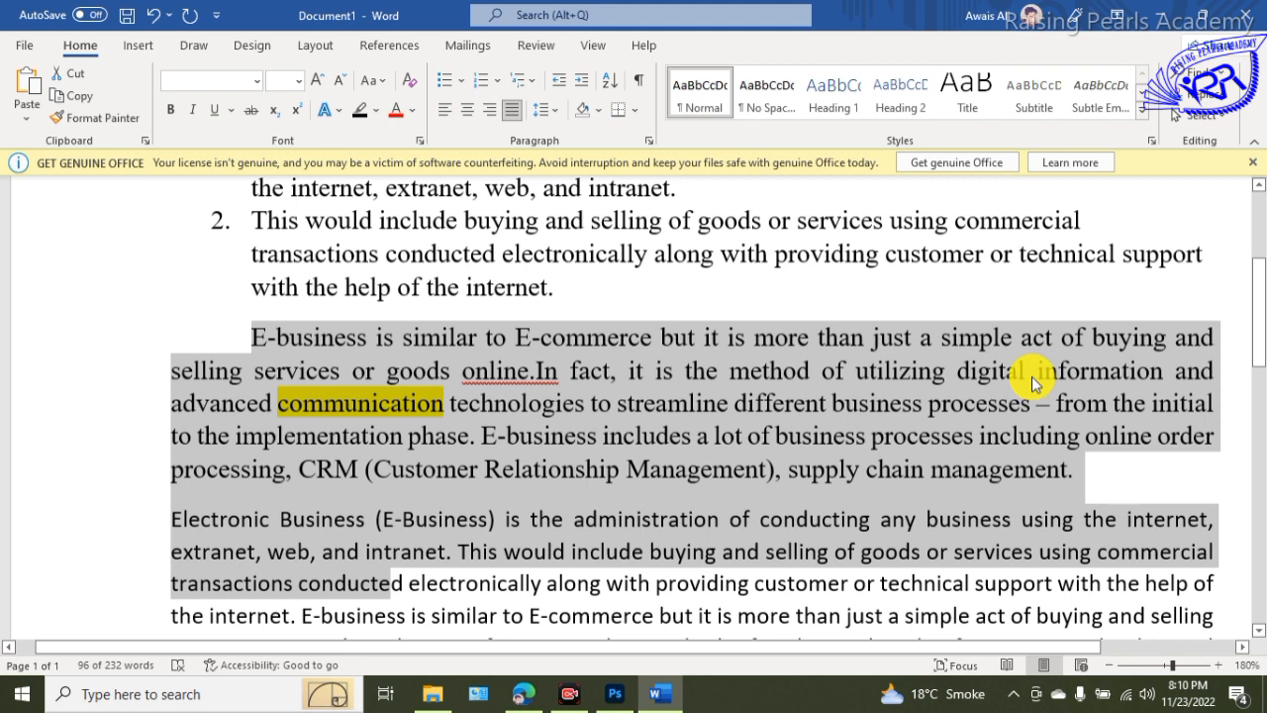
Try left, center and right alignment on the selected paragraphs, and return them to justified.
left_click(442, 119)
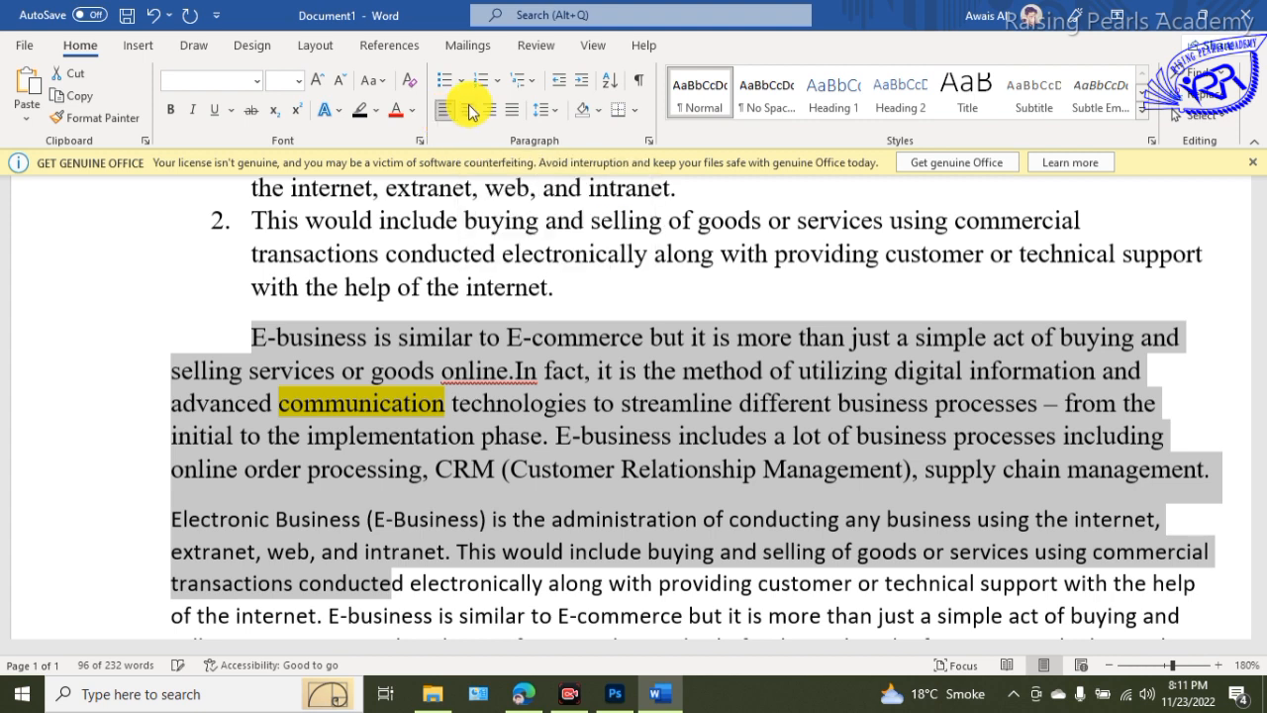
left_click(470, 112)
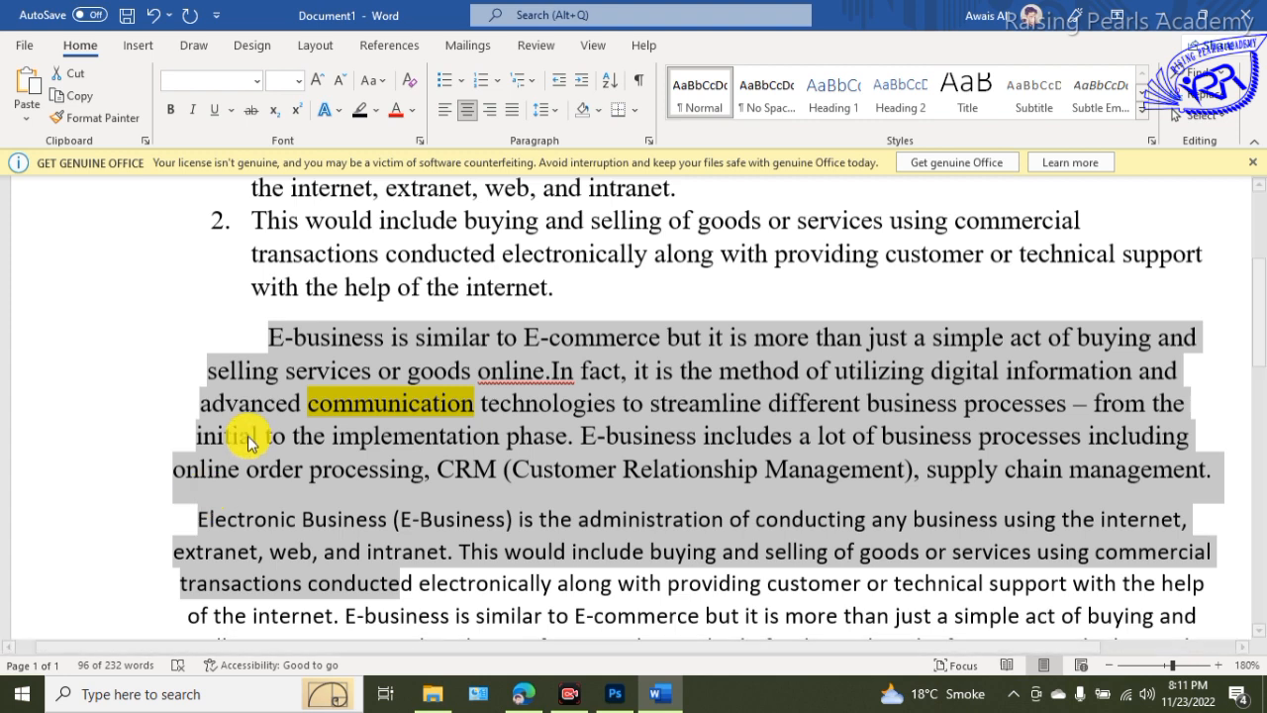
left_click(493, 111)
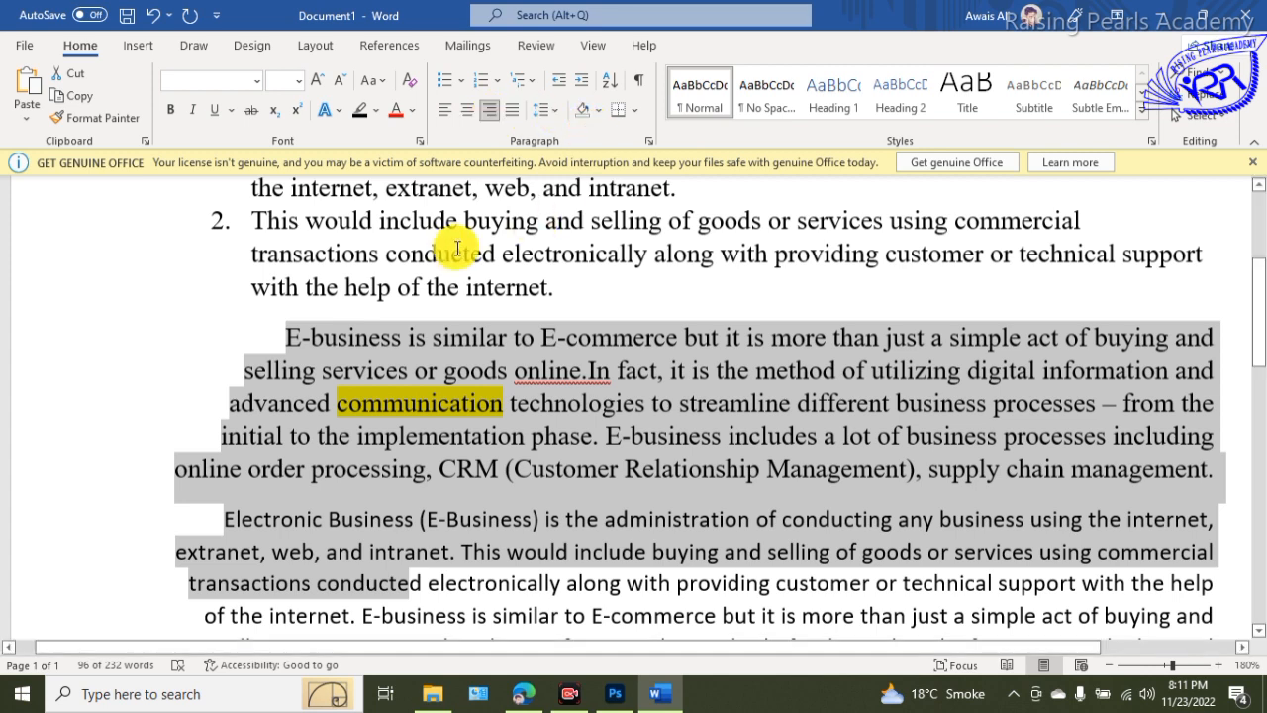
left_click(512, 110)
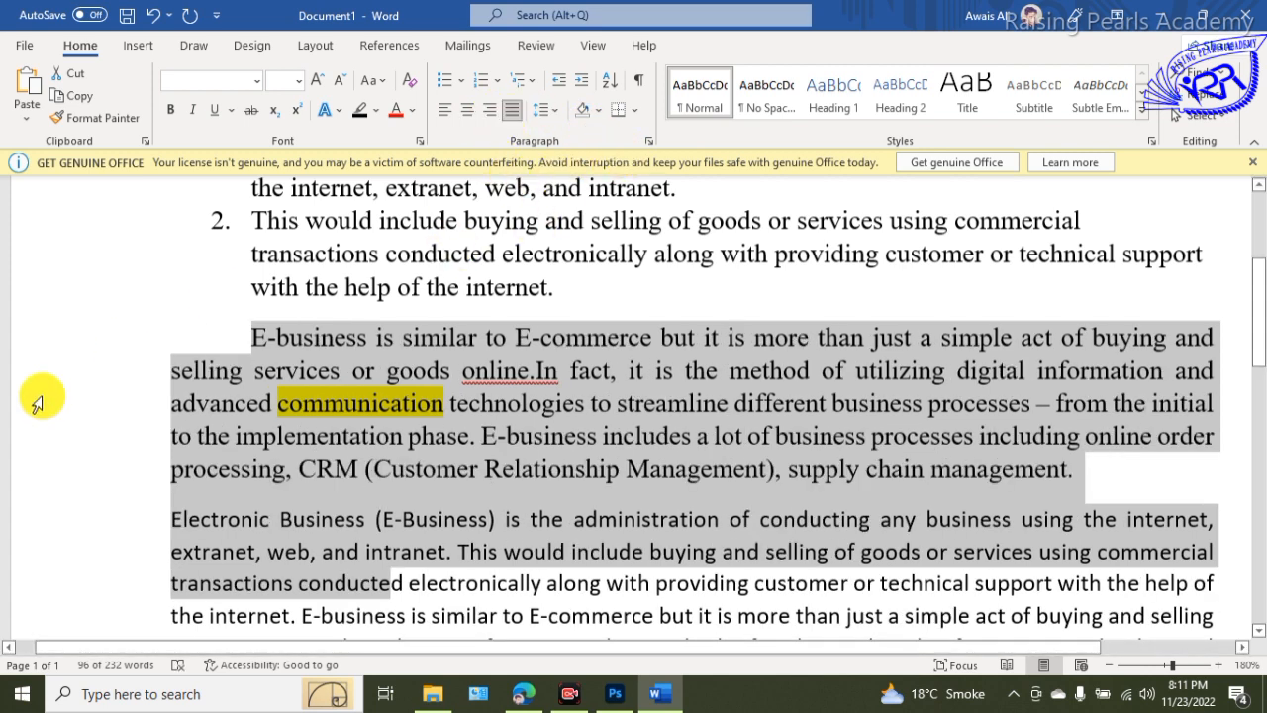
Shade the line starting with "selling services or goods online" in a light blue theme color and deselect it.
left_click(136, 369)
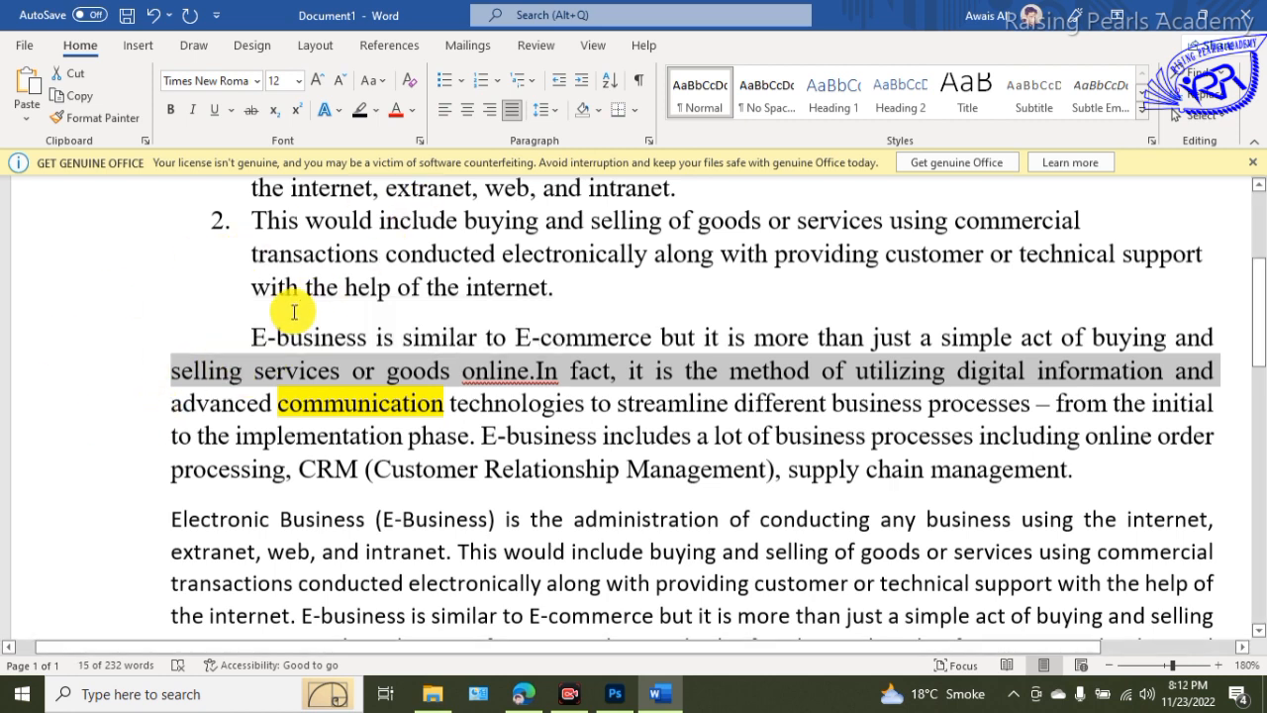
left_click(602, 112)
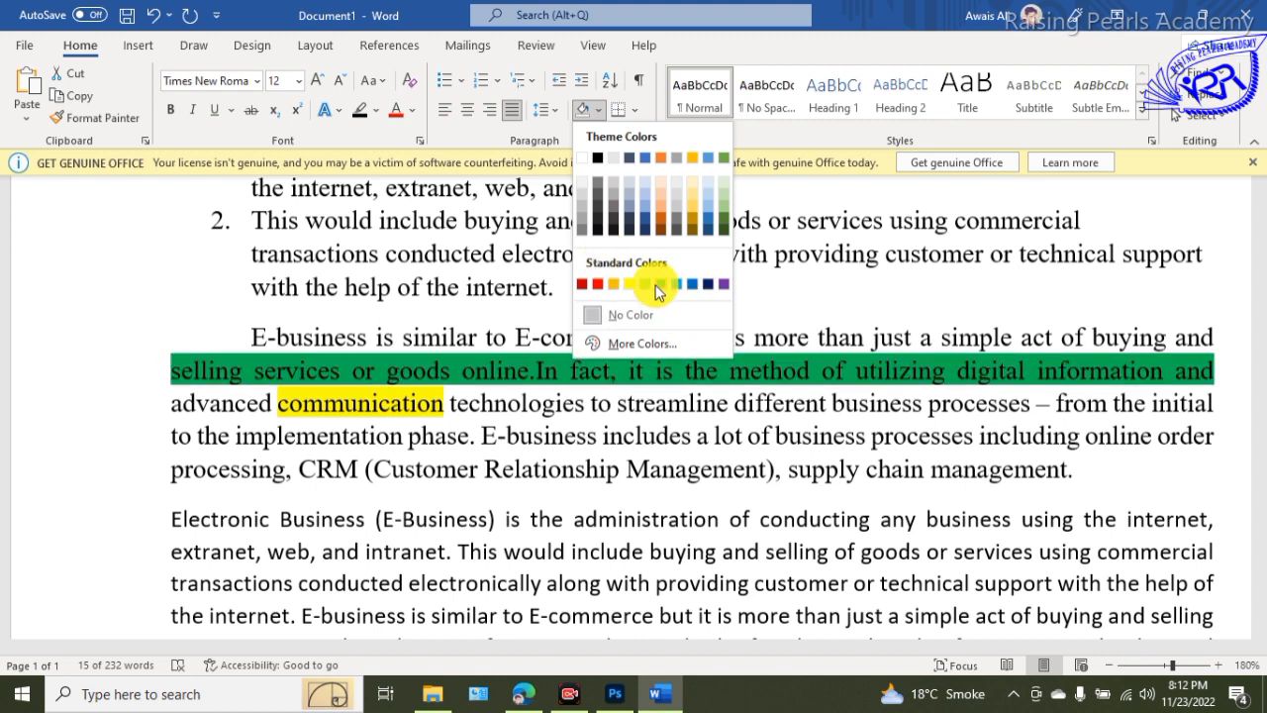
left_click(644, 191)
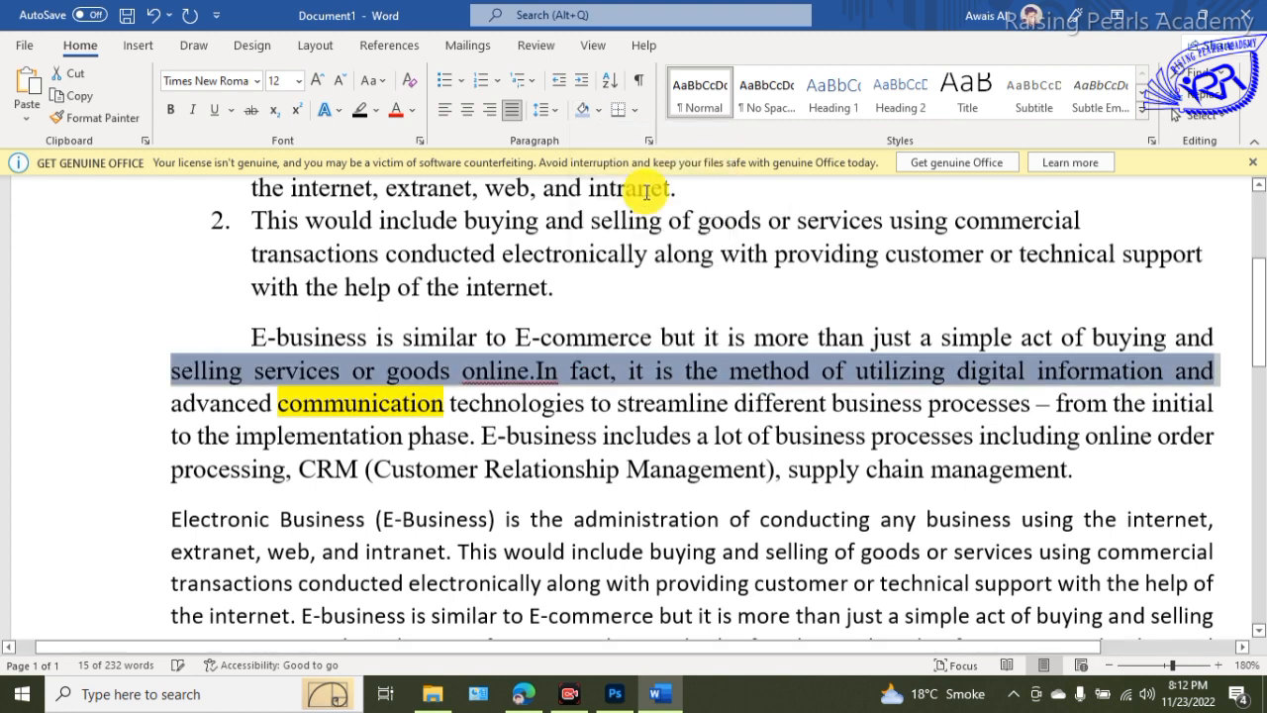
left_click(693, 370)
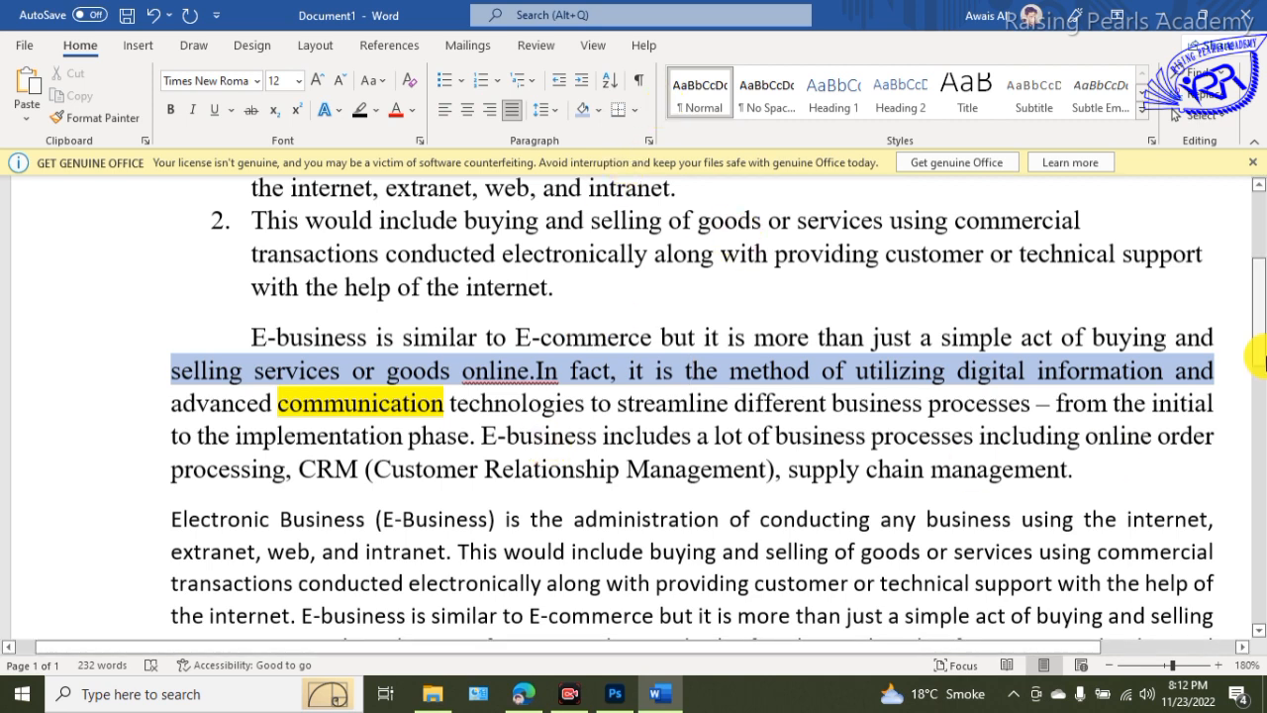
Preview the border options on the "What is e business?" heading without applying one.
left_click_drag(1257, 353, 1256, 221)
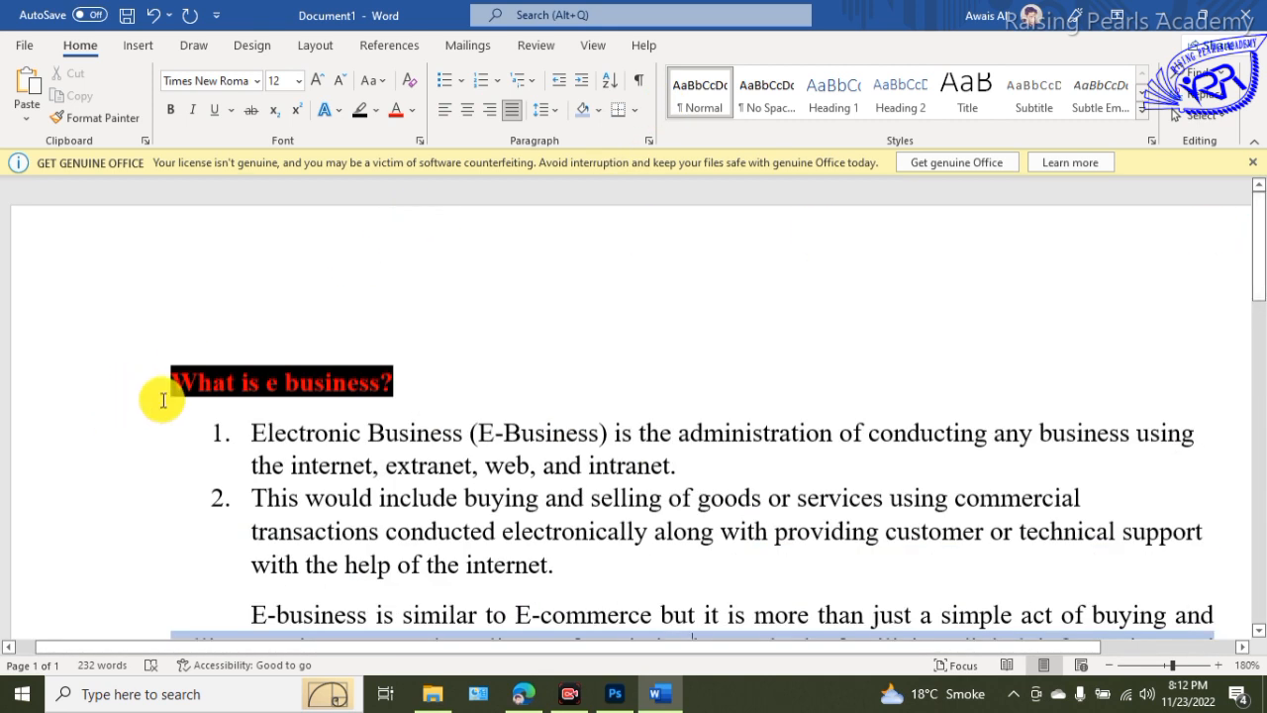
left_click_drag(159, 385, 405, 379)
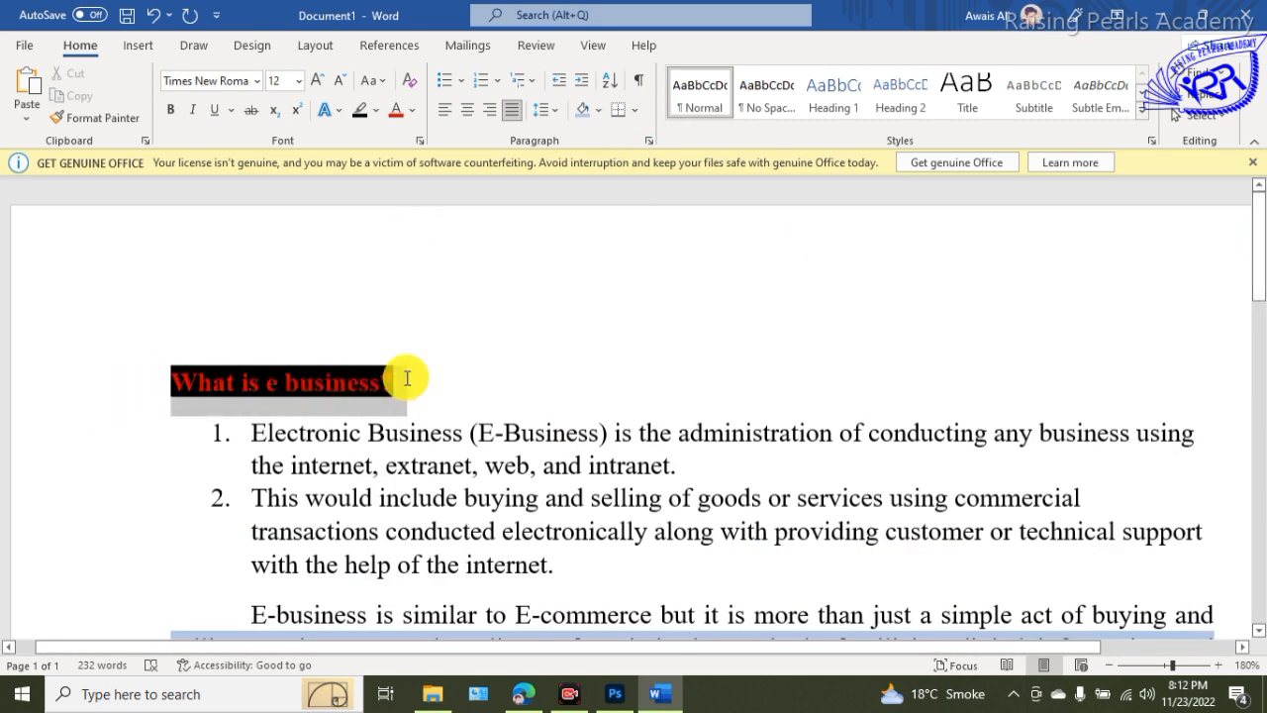
left_click(634, 110)
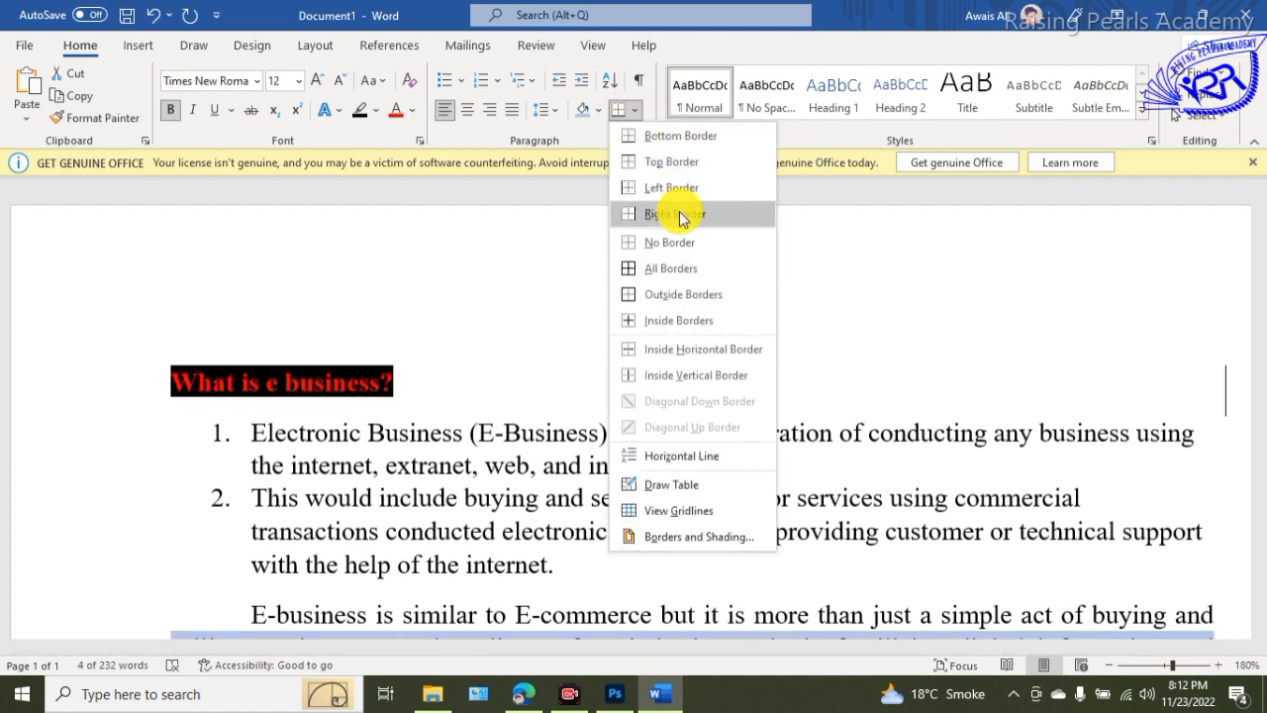
left_click(391, 412)
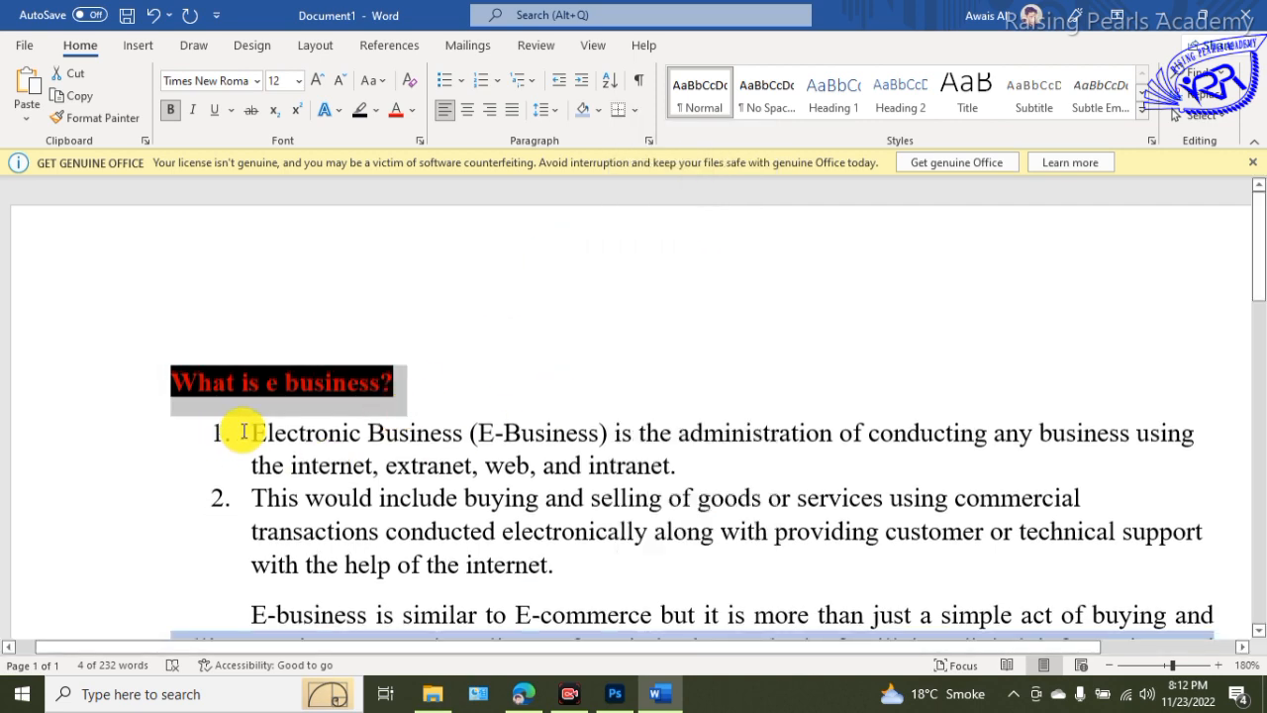
Apply outside borders around the two numbered list paragraphs.
left_click_drag(247, 433, 565, 566)
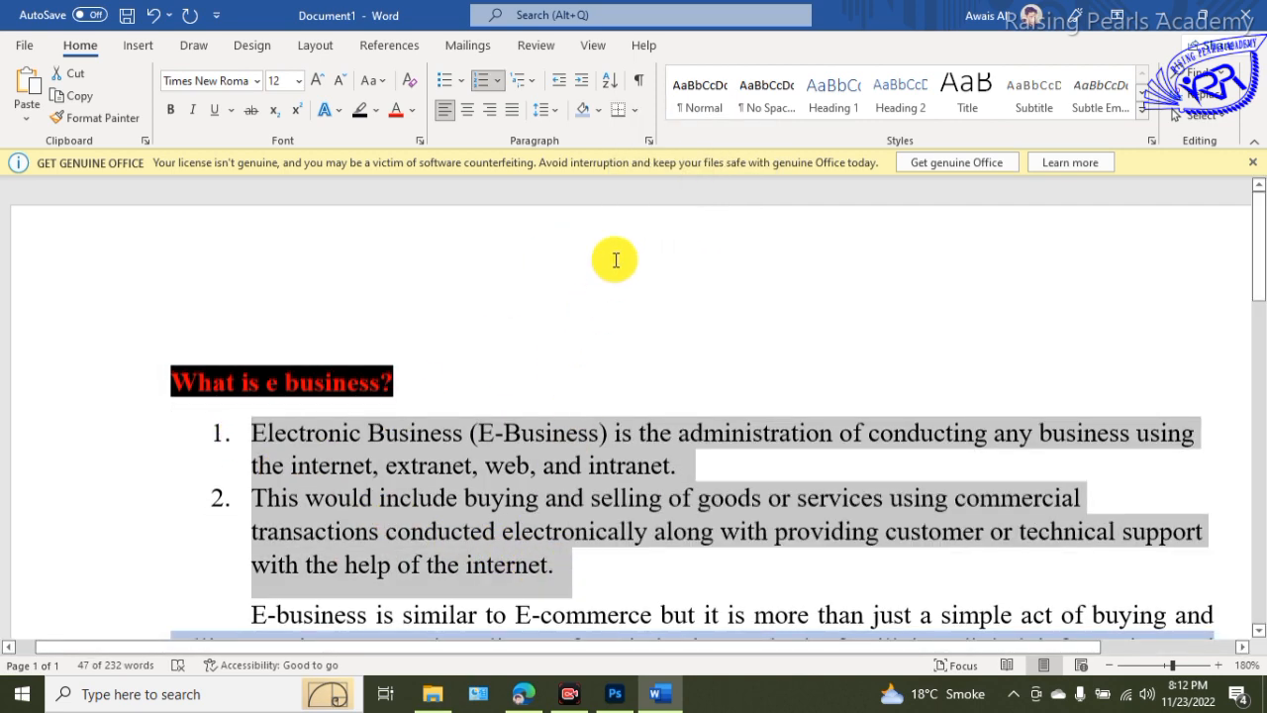
left_click(636, 111)
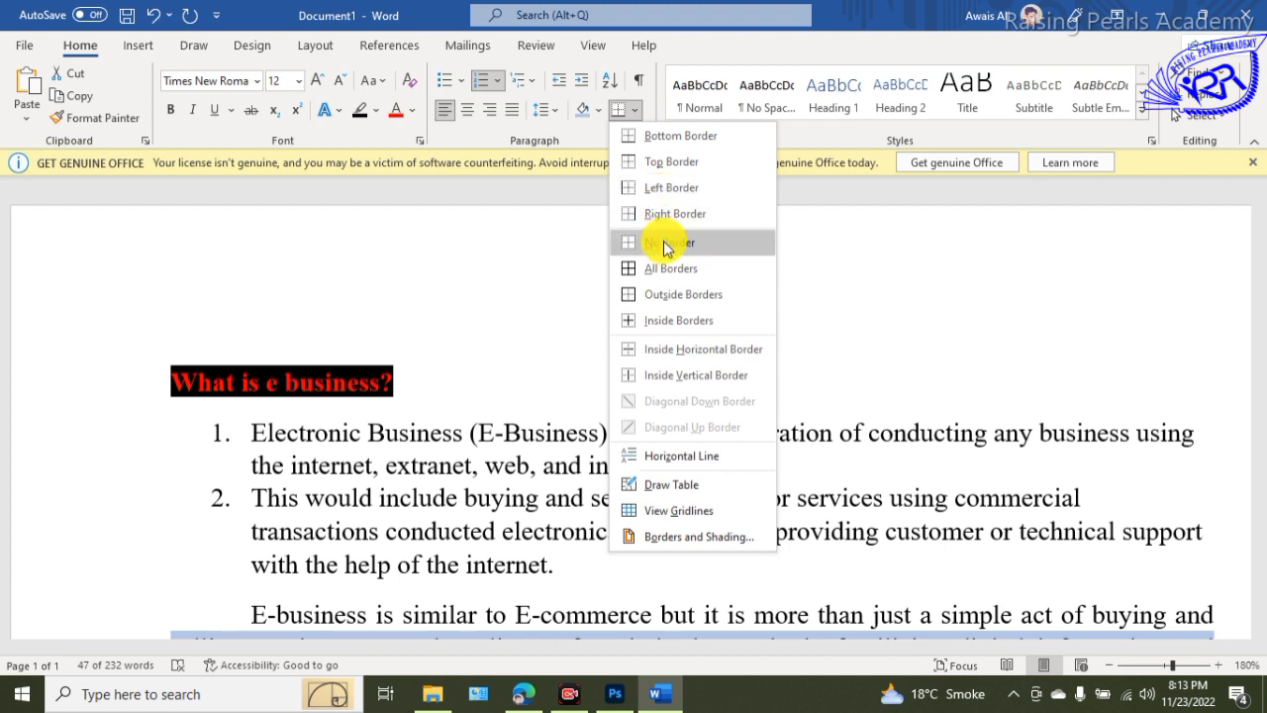
left_click(672, 295)
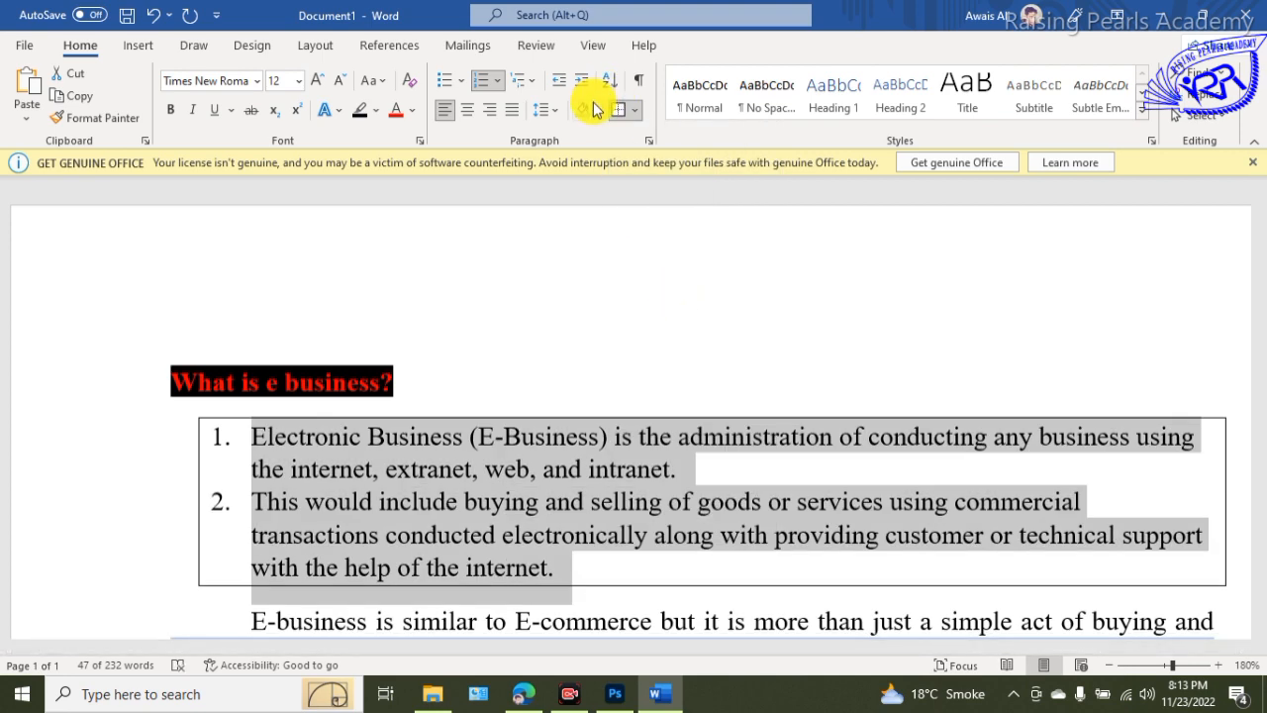
Shade the bordered numbered list in a light blue theme color and deselect it.
left_click(595, 113)
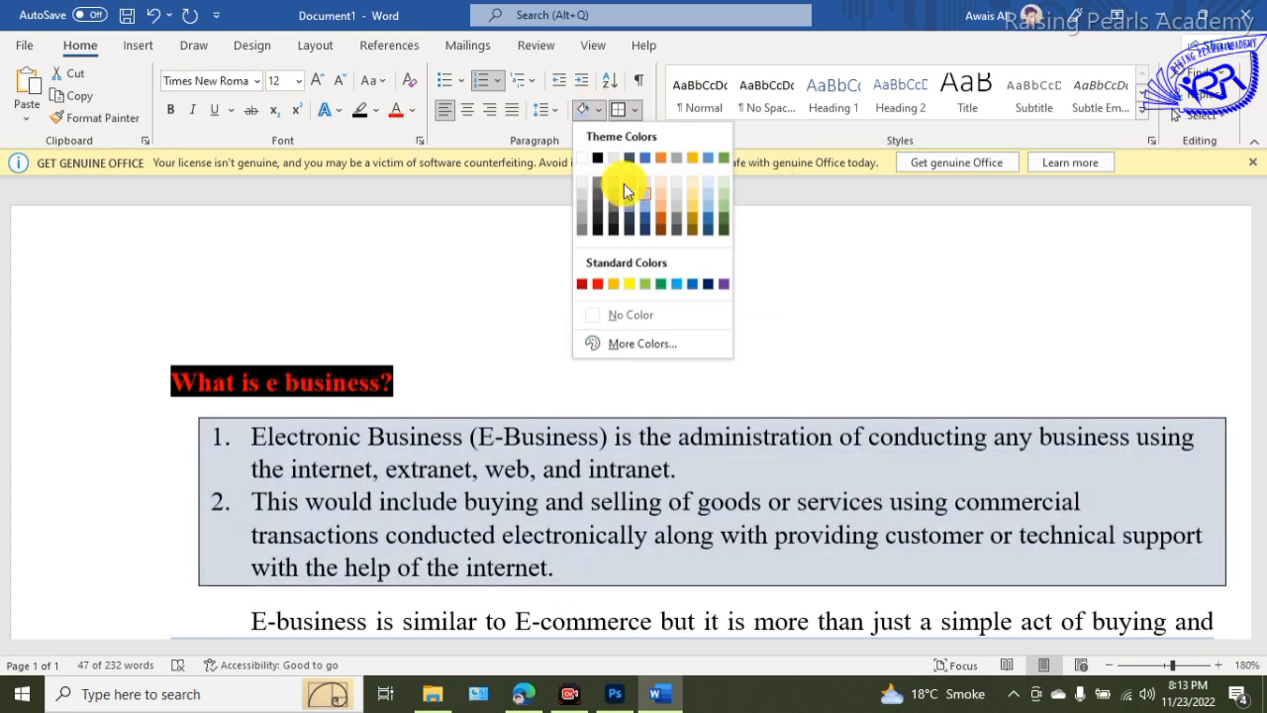
left_click(641, 188)
double_click(490, 360)
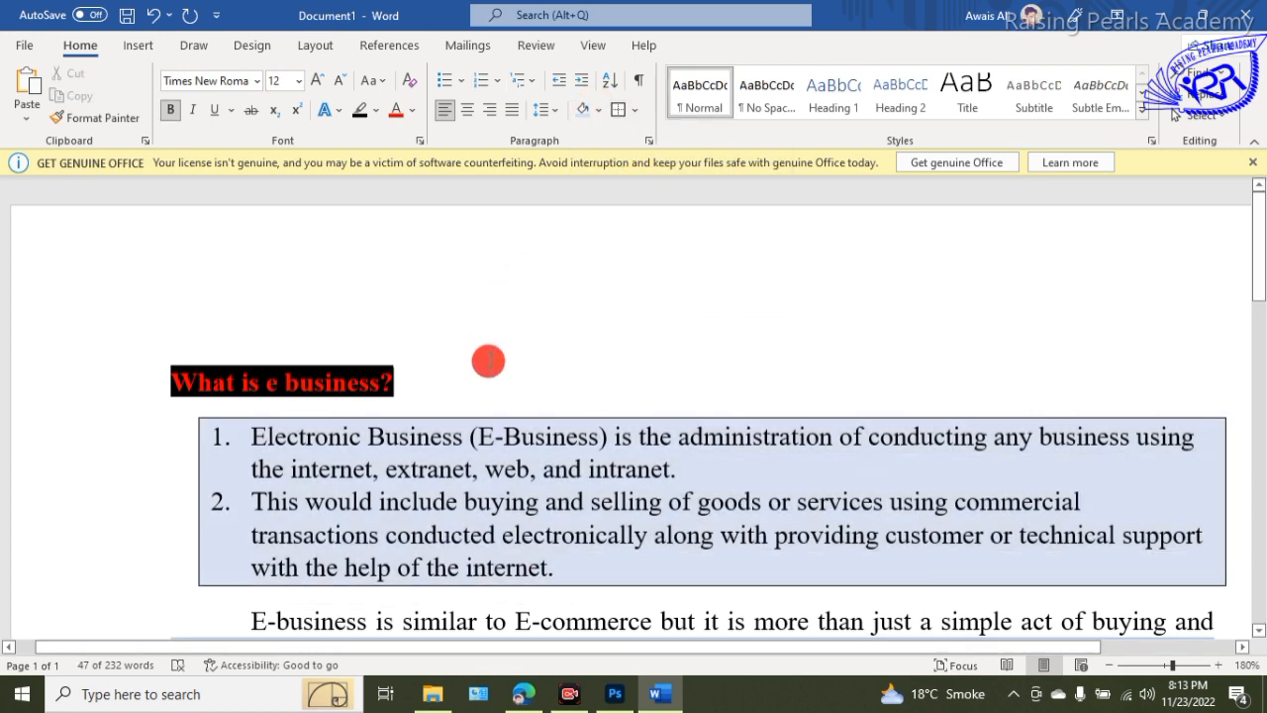
Remove the black text highlight from the "What is e business?" heading.
double_click(566, 381)
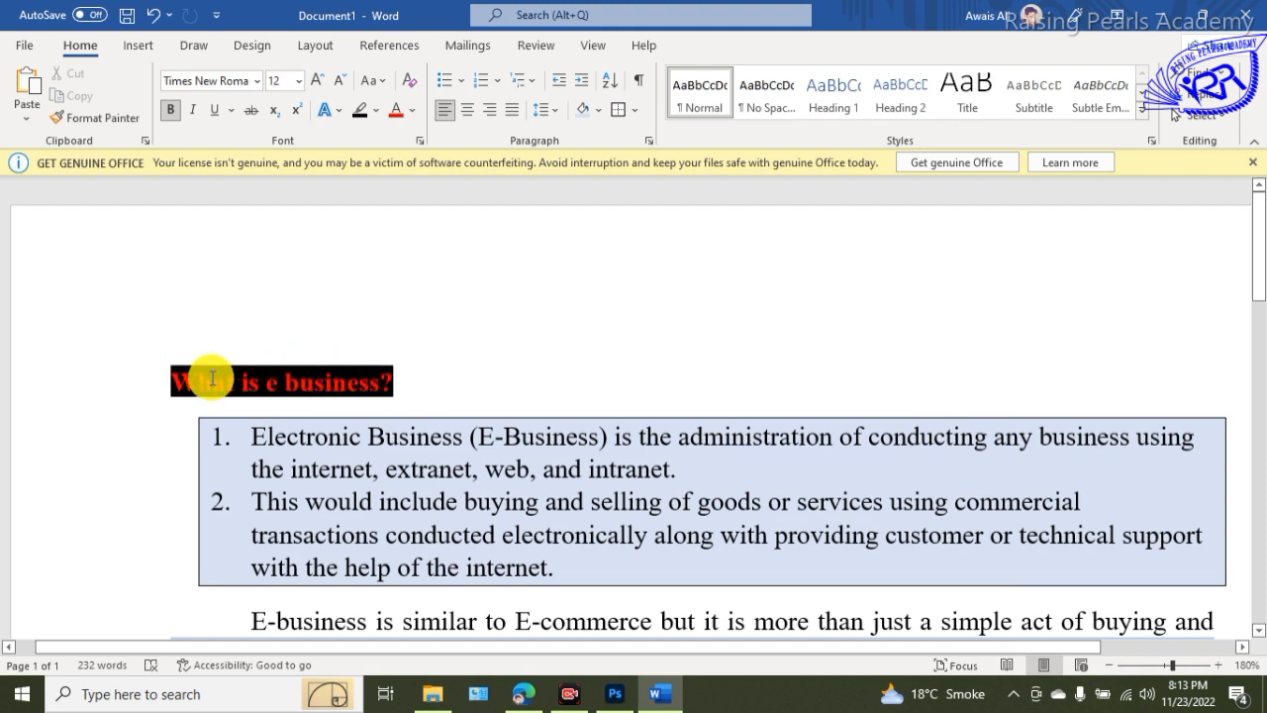
left_click_drag(162, 384, 414, 389)
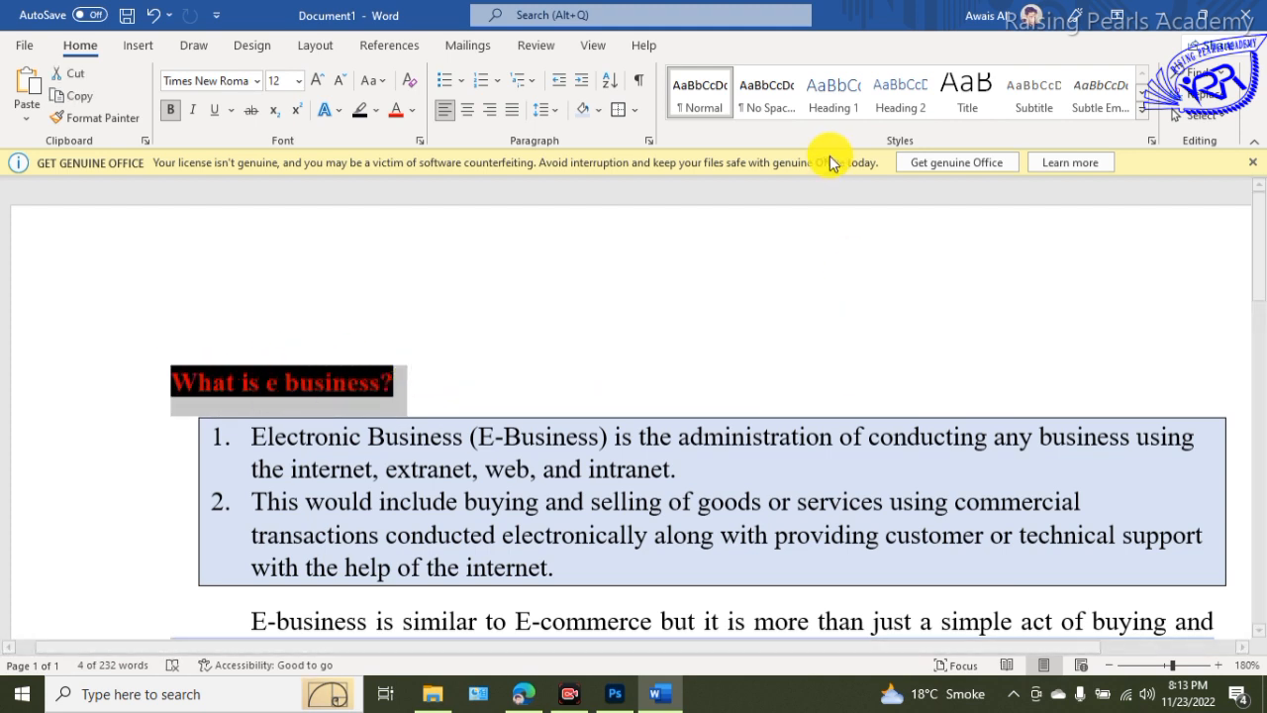
left_click(1146, 115)
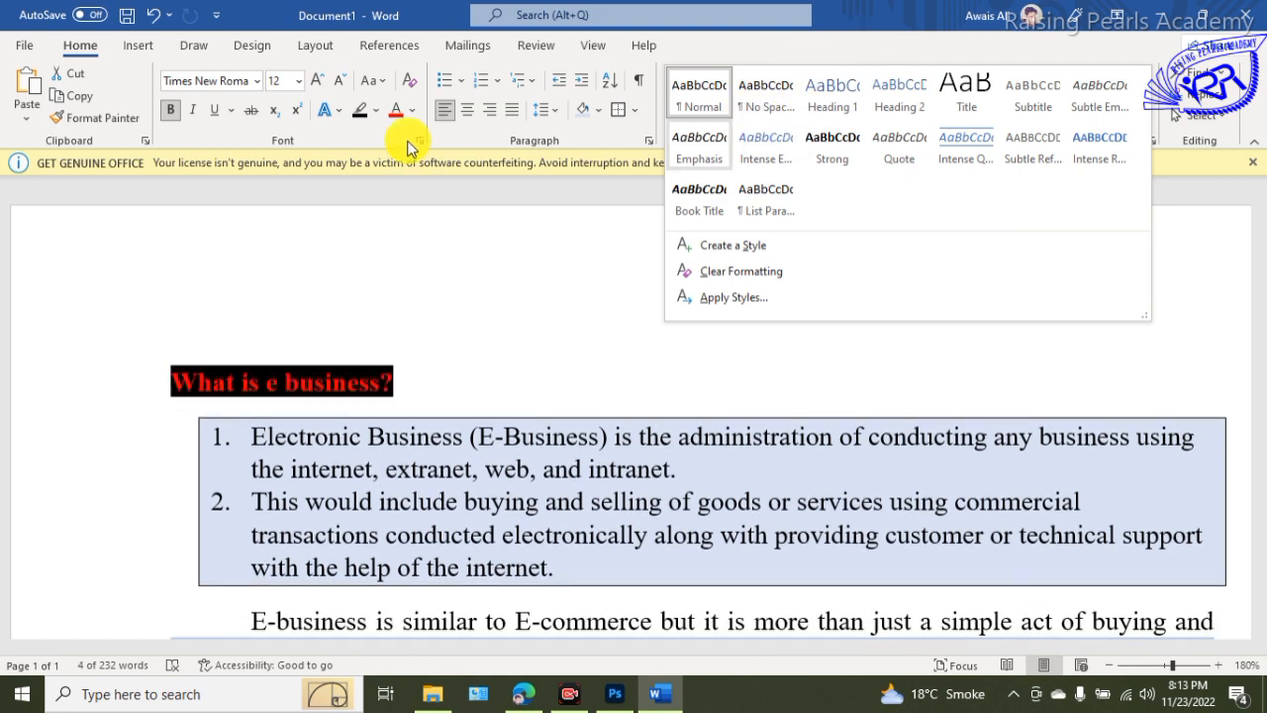
left_click(376, 119)
left_click(376, 119)
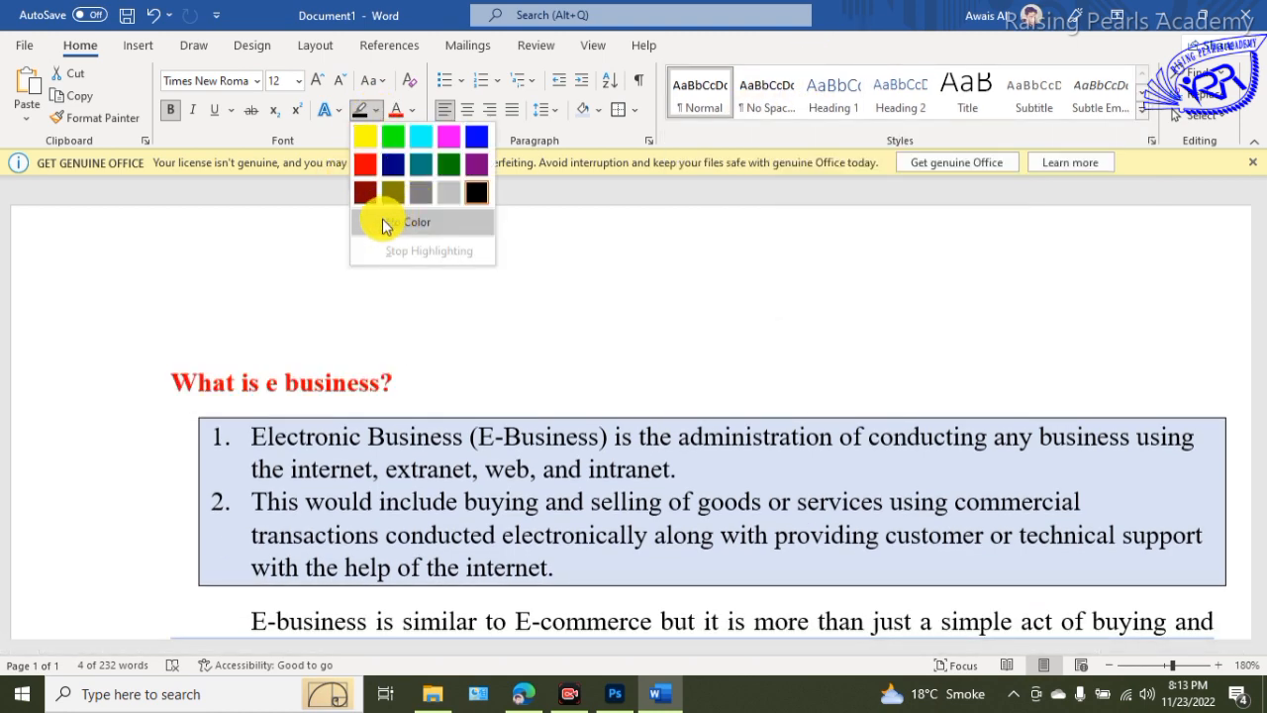
left_click(382, 220)
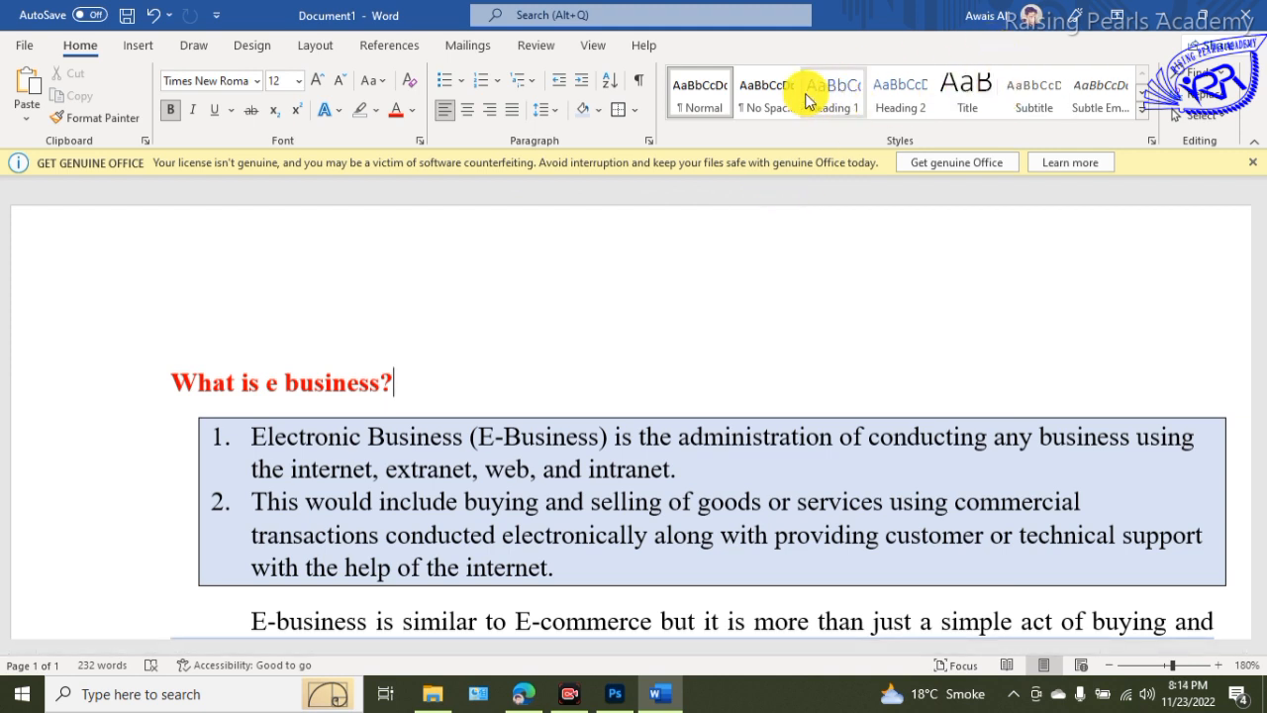
Start a new style named Style1 from the "What is e business?" heading's formatting and set its style type to Paragraph.
left_click_drag(170, 382, 419, 376)
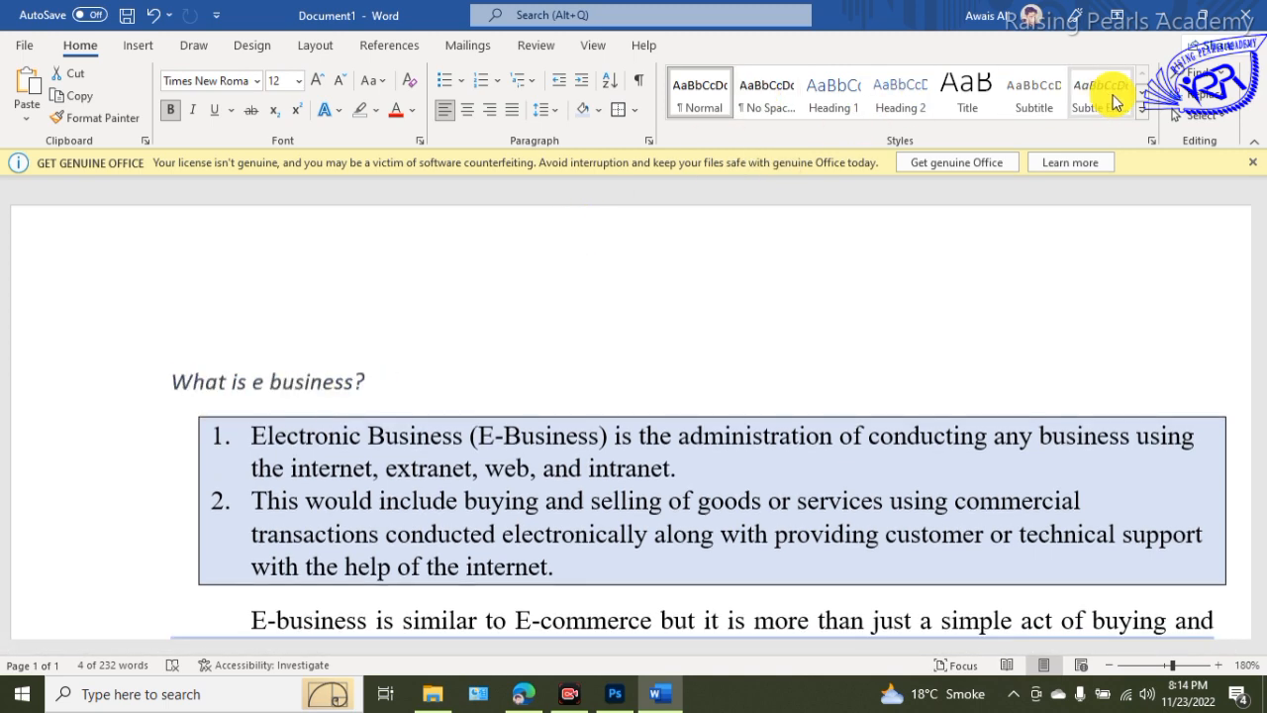
left_click(1143, 110)
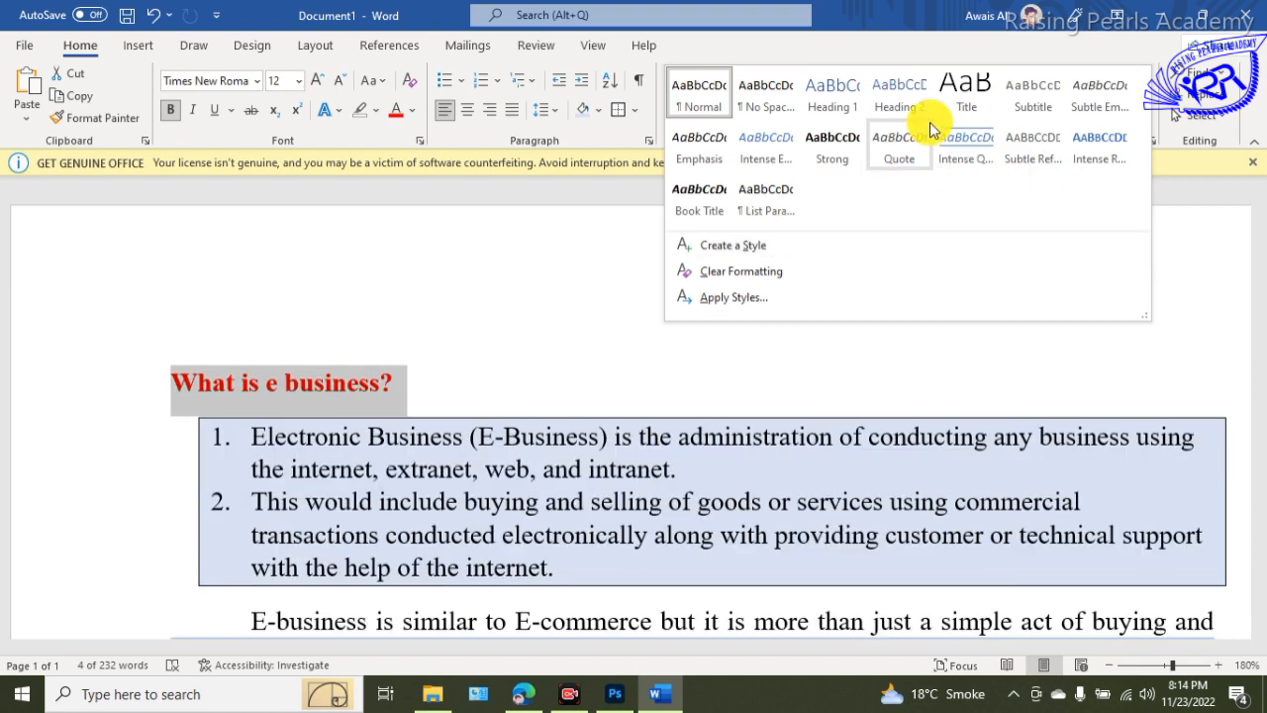
left_click(730, 254)
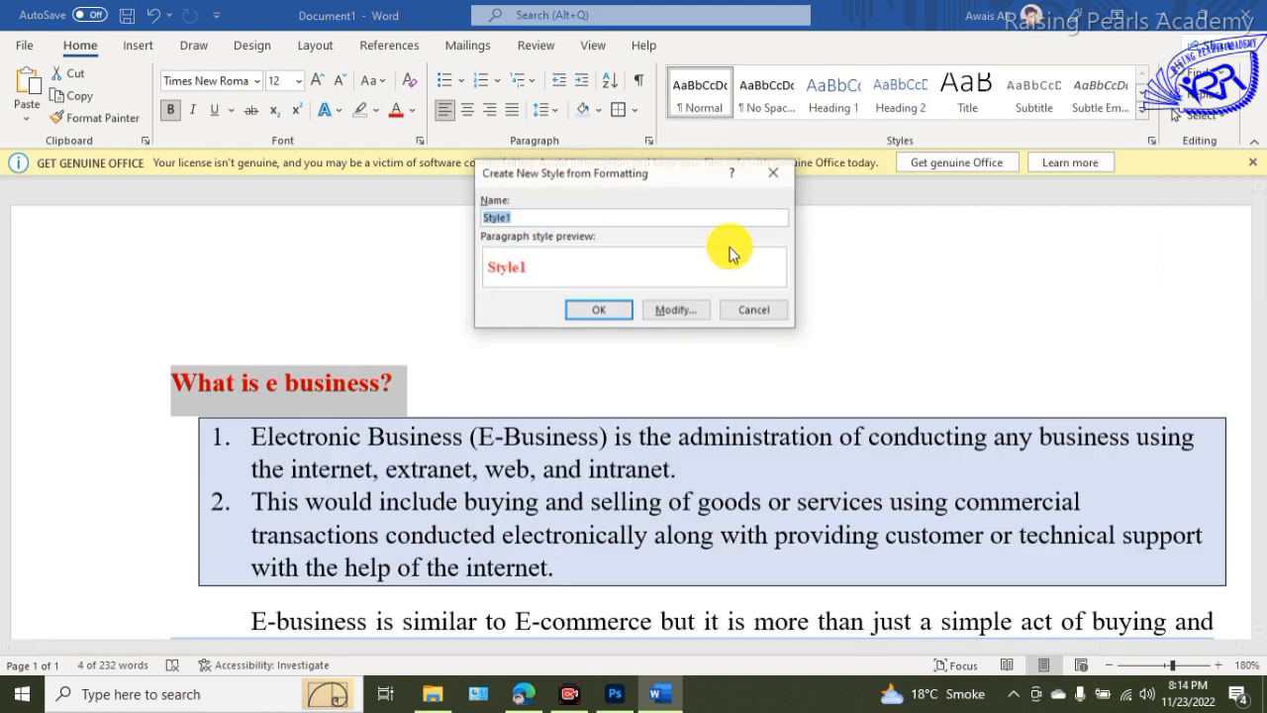
left_click(678, 309)
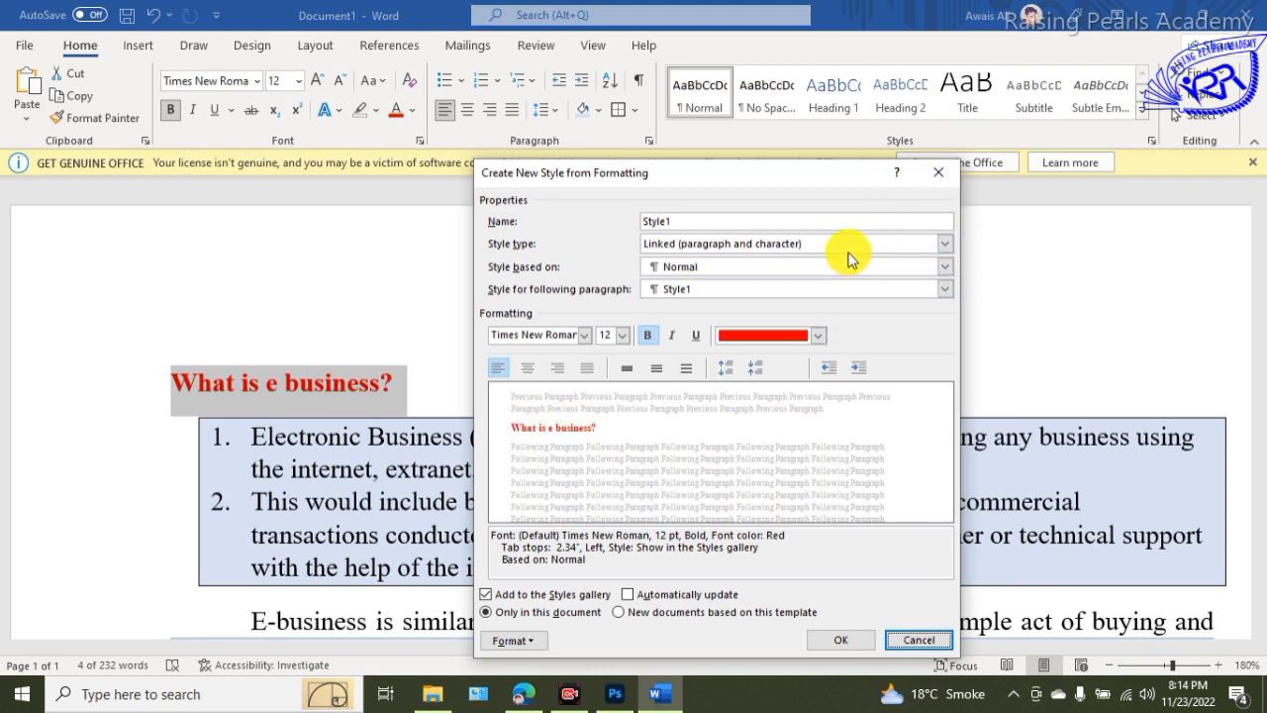
left_click(943, 246)
left_click(861, 260)
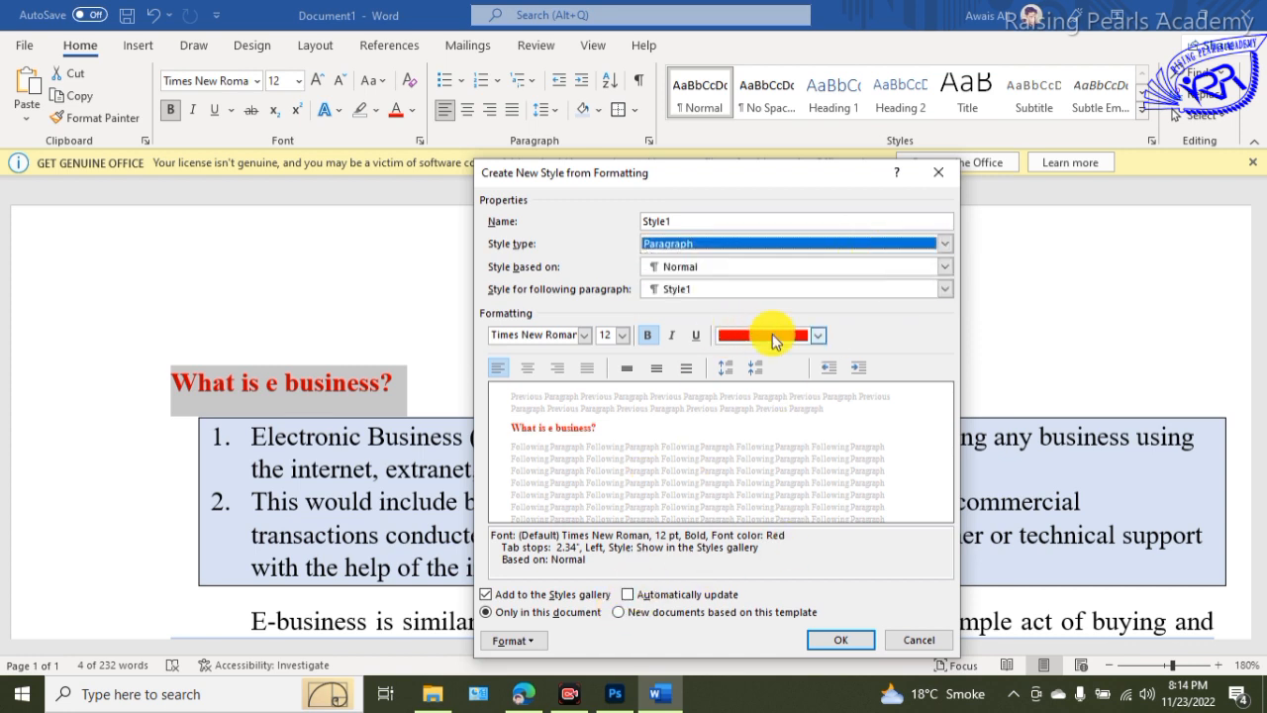
Add underline, italic and centered alignment to Style1, save the style and deselect the heading.
left_click(697, 336)
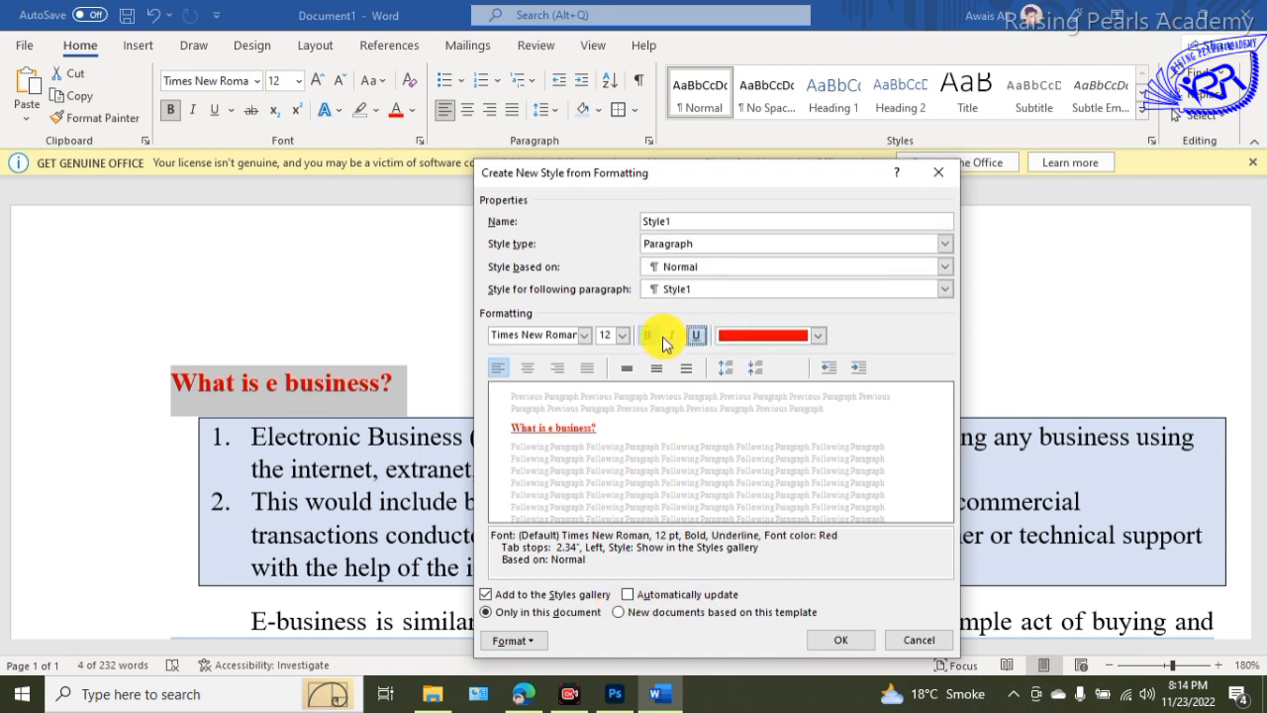
left_click(671, 336)
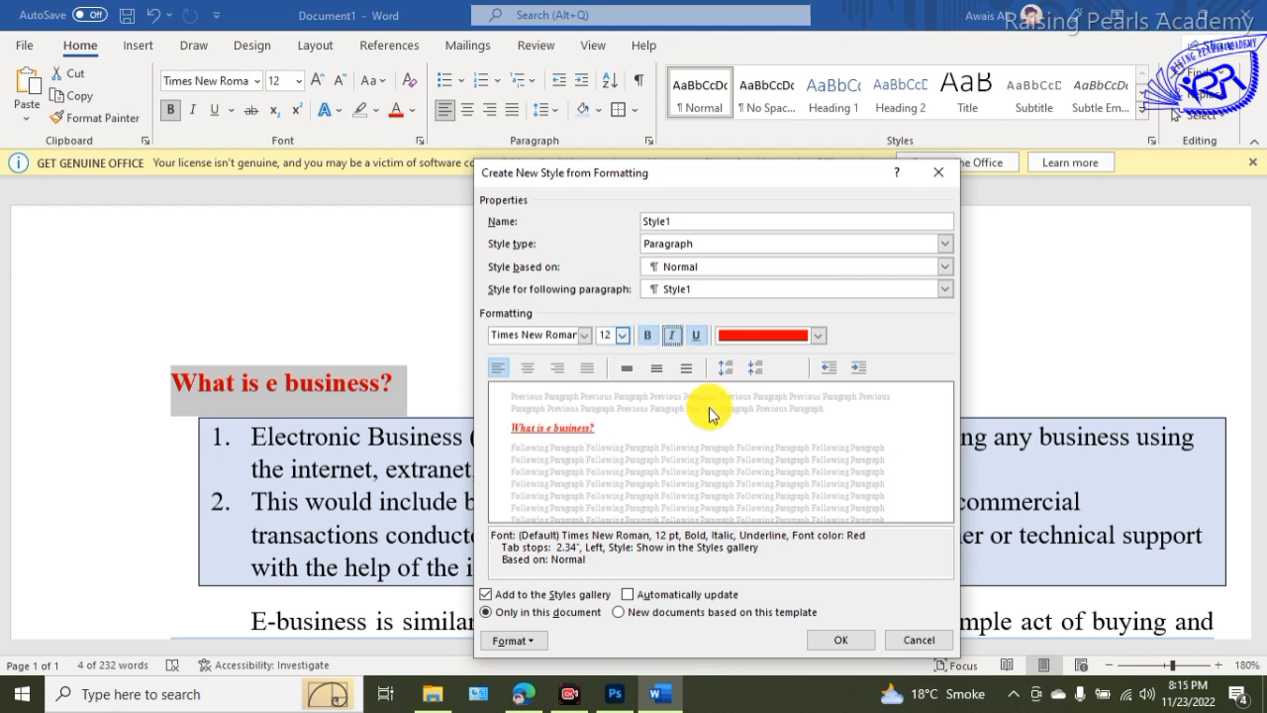
left_click(526, 368)
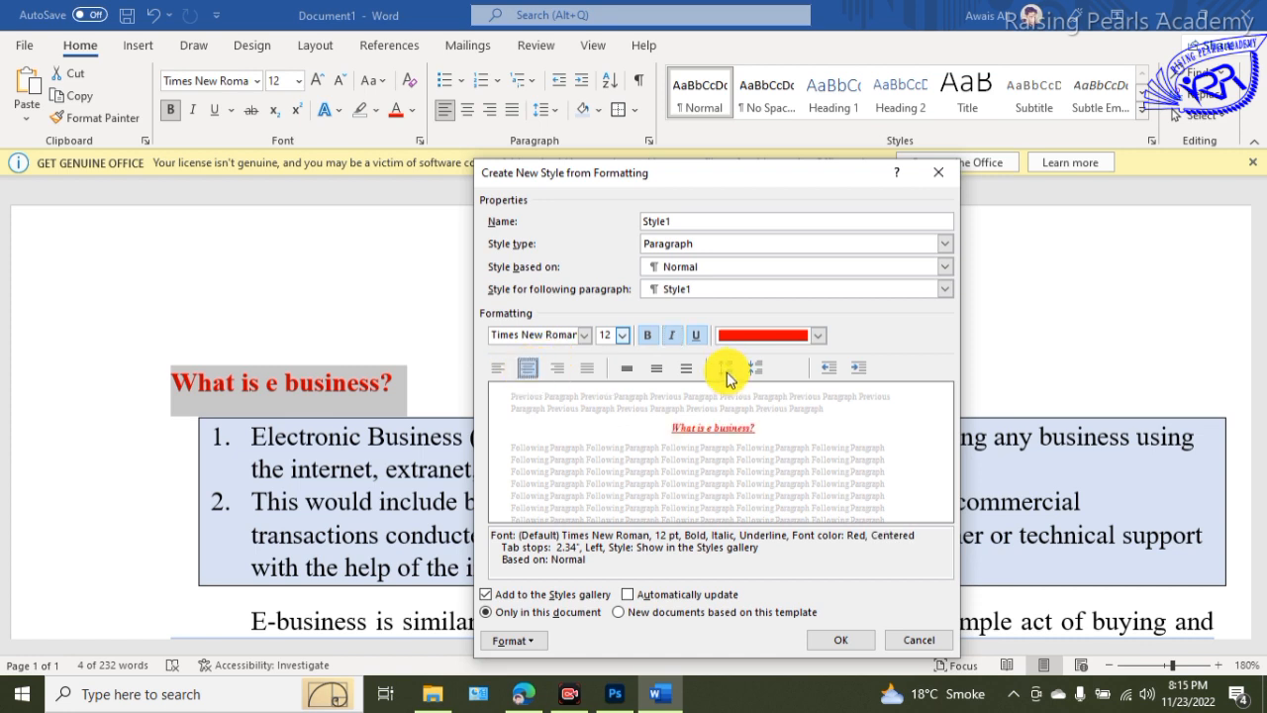
left_click(827, 370)
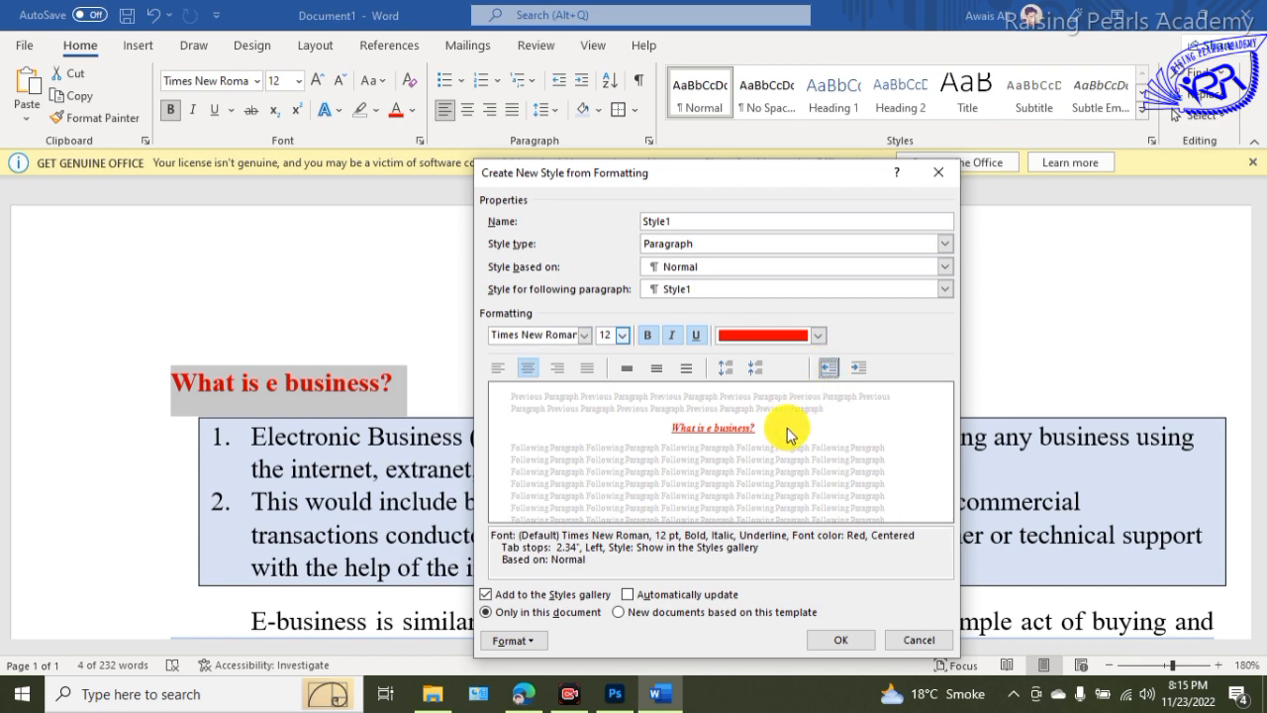
left_click(833, 641)
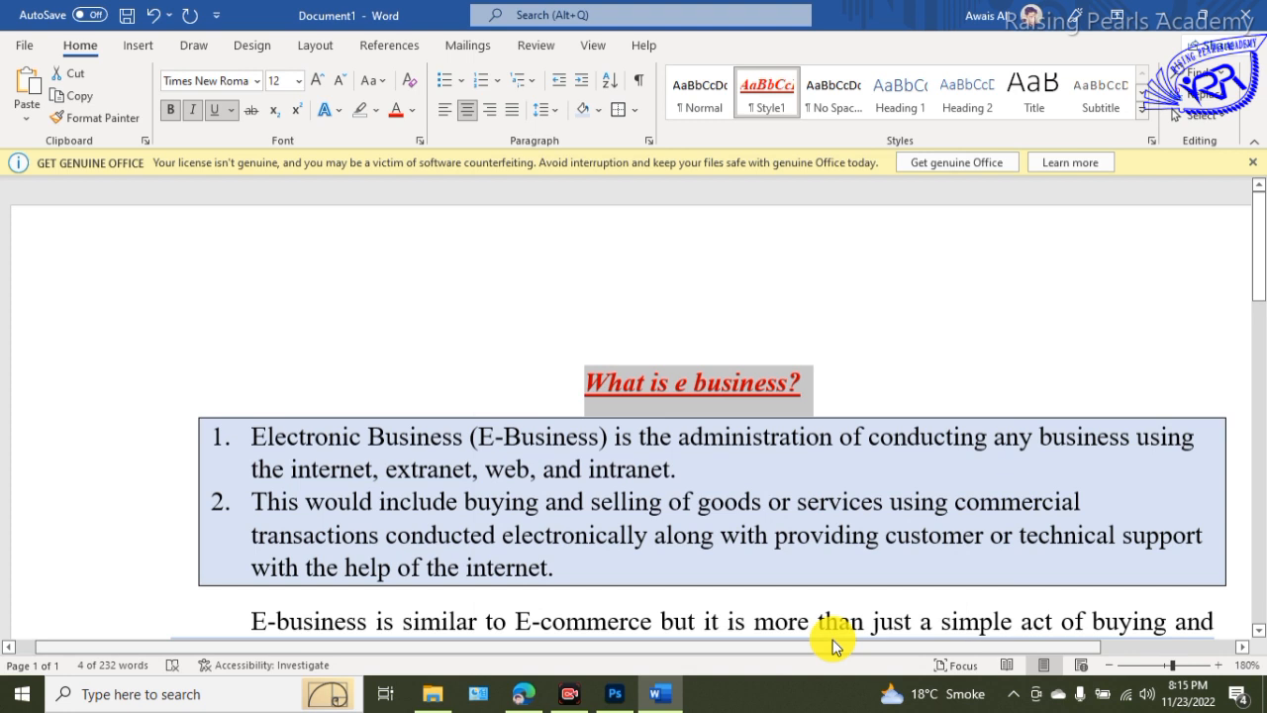
left_click(1056, 396)
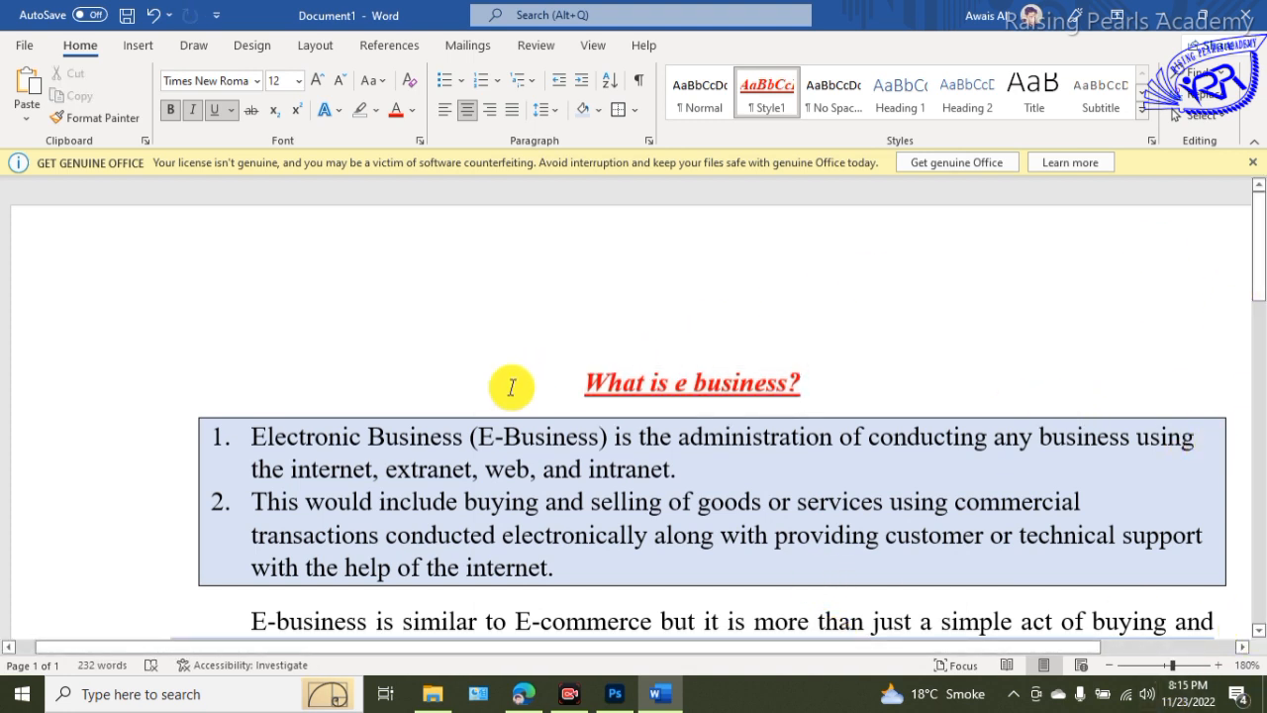
Apply the Intense Quote style to the "What is e business?" heading and deselect it.
left_click_drag(556, 374, 868, 368)
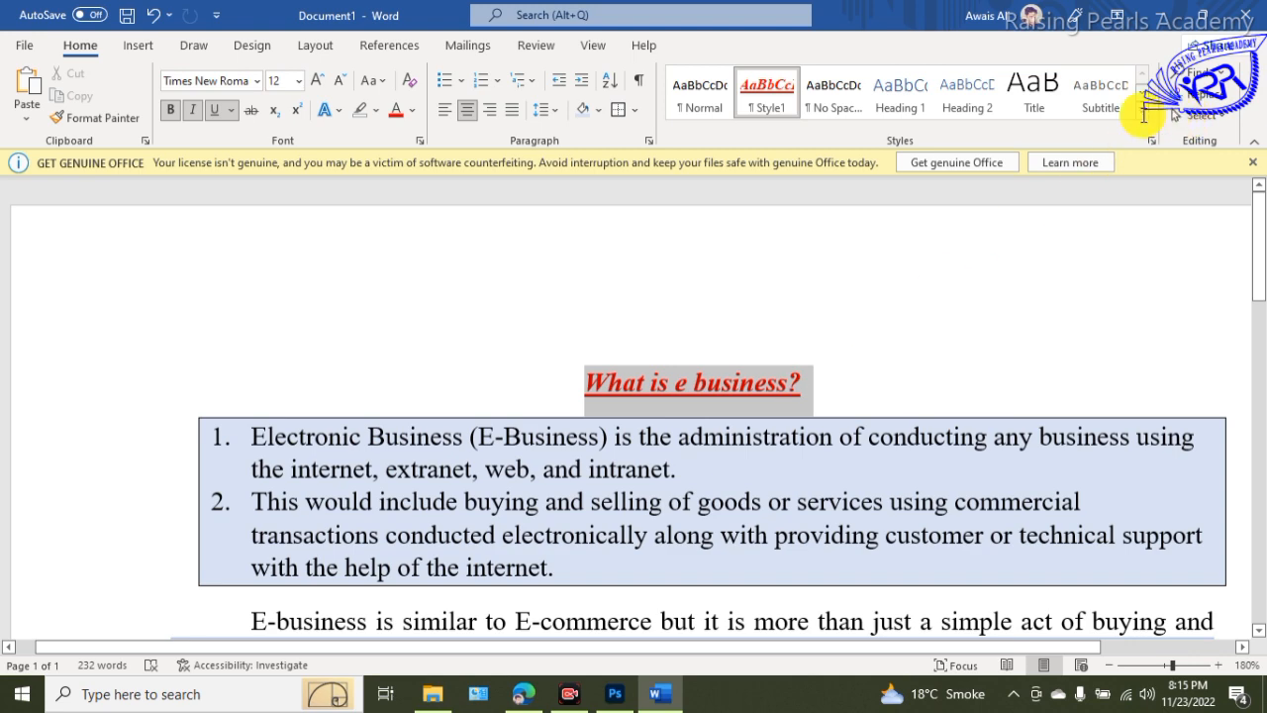
left_click(1144, 111)
left_click(1013, 131)
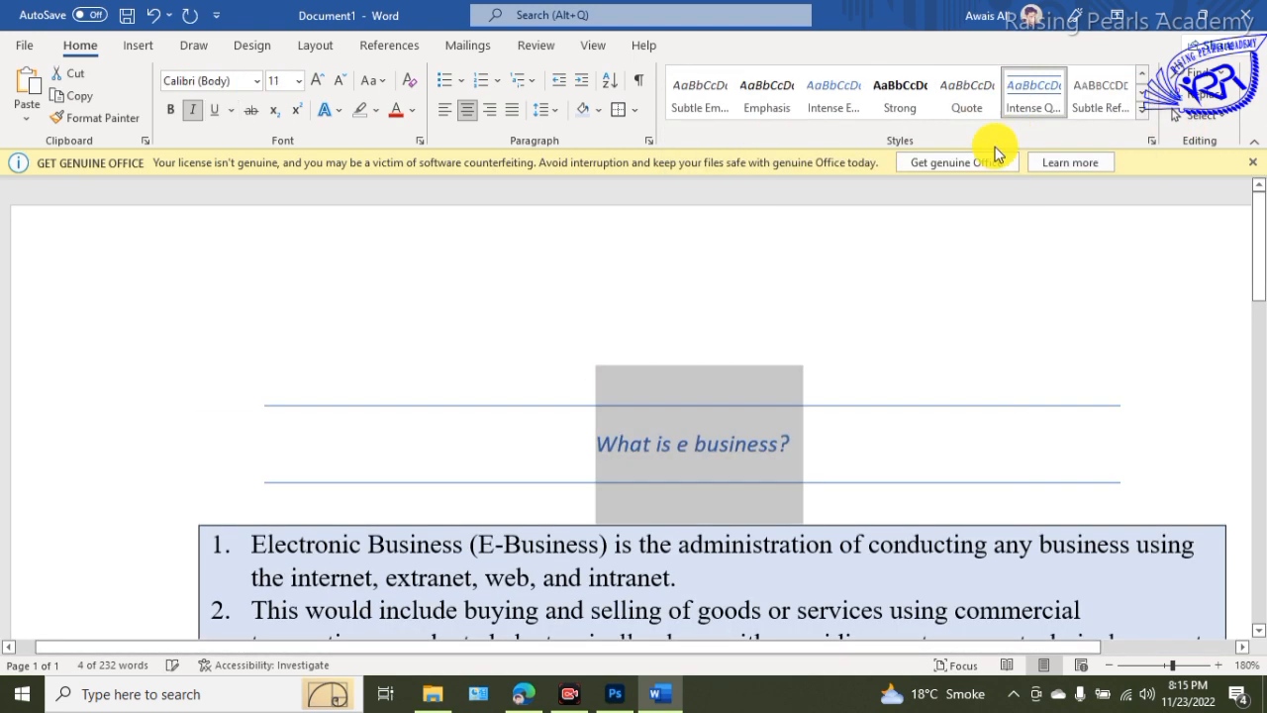
left_click(481, 421)
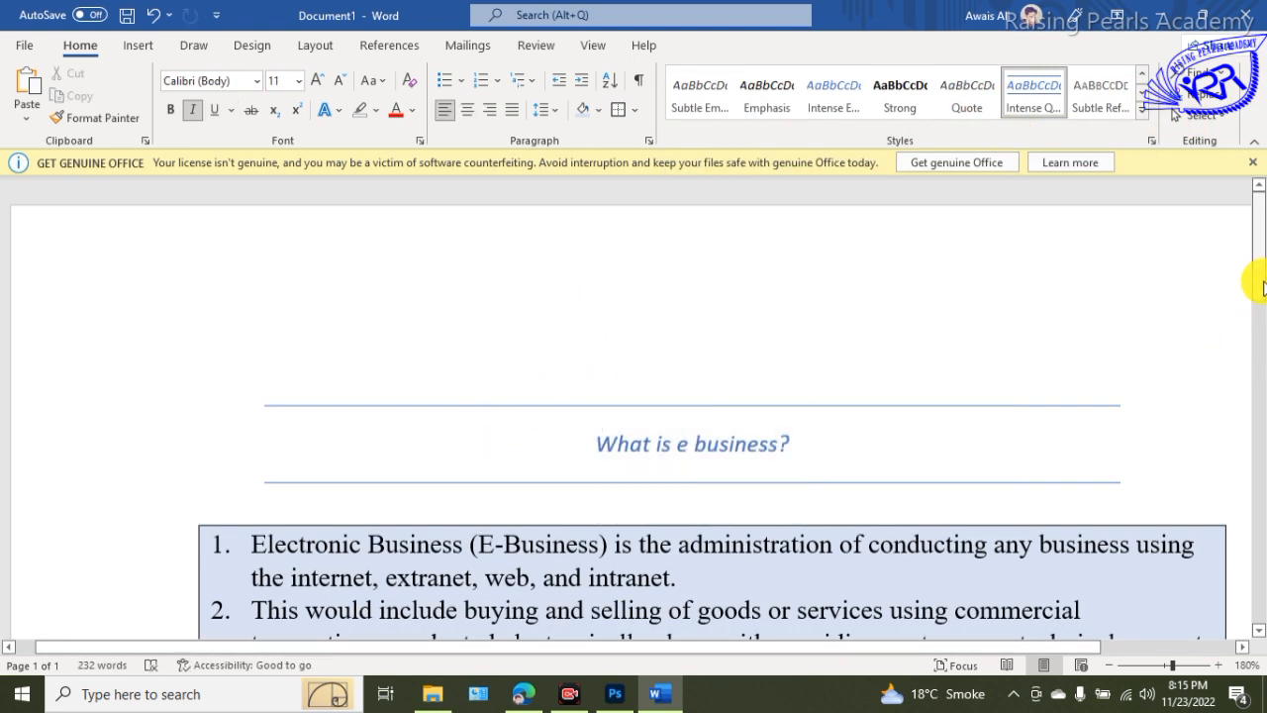
Increase the indent of the paragraph starting with "E-business is similar to E-commerce" by three levels.
left_click_drag(1262, 288, 1259, 348)
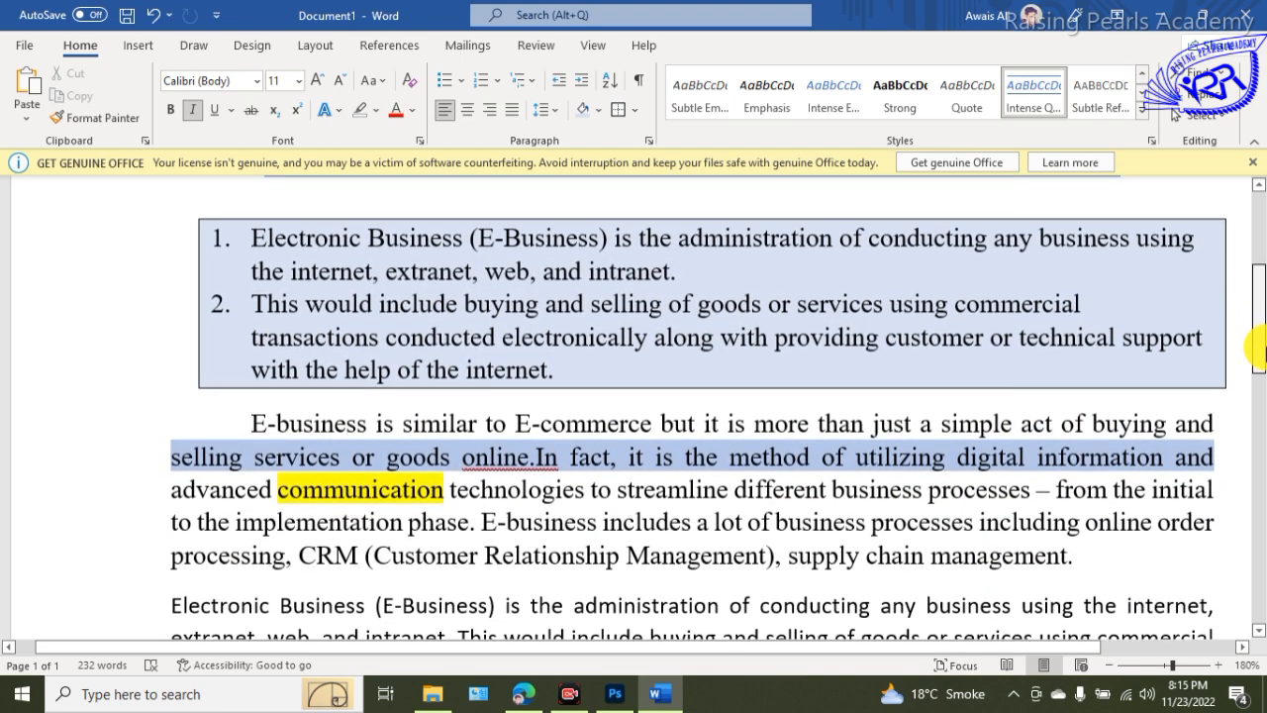
left_click_drag(252, 424, 823, 546)
left_click_drag(1087, 560, 246, 424)
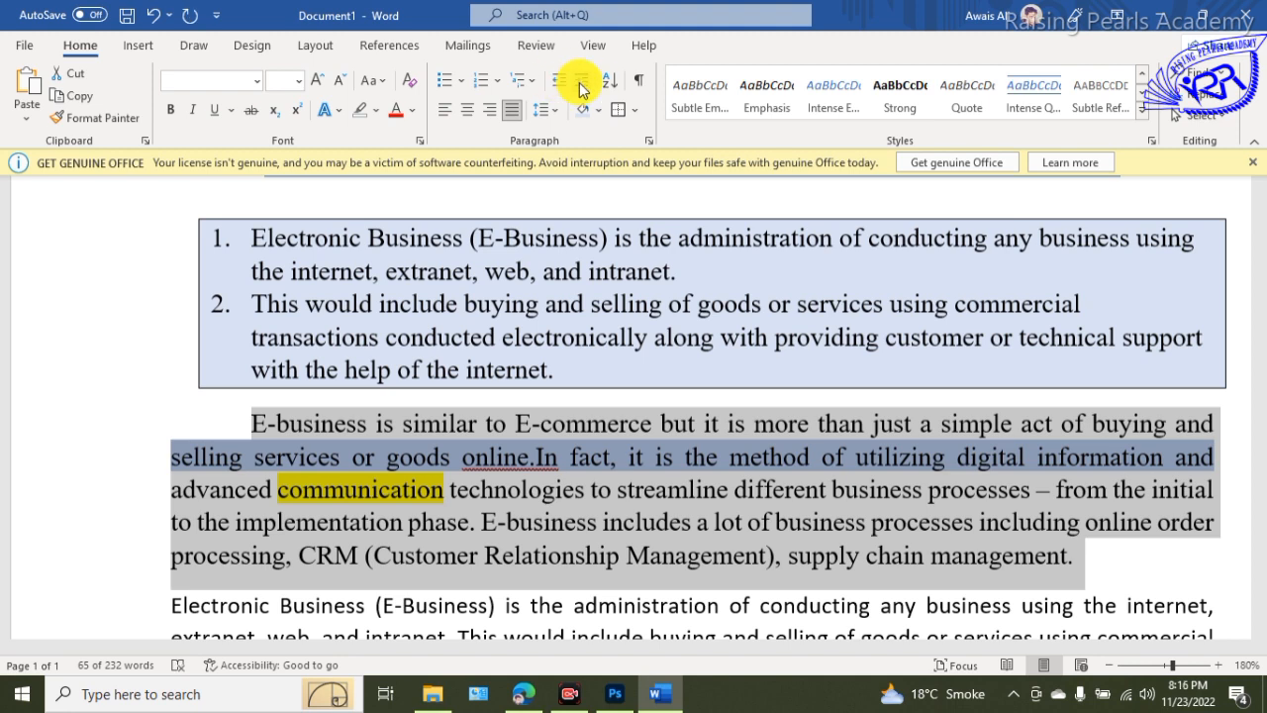
left_click(581, 90)
left_click(580, 89)
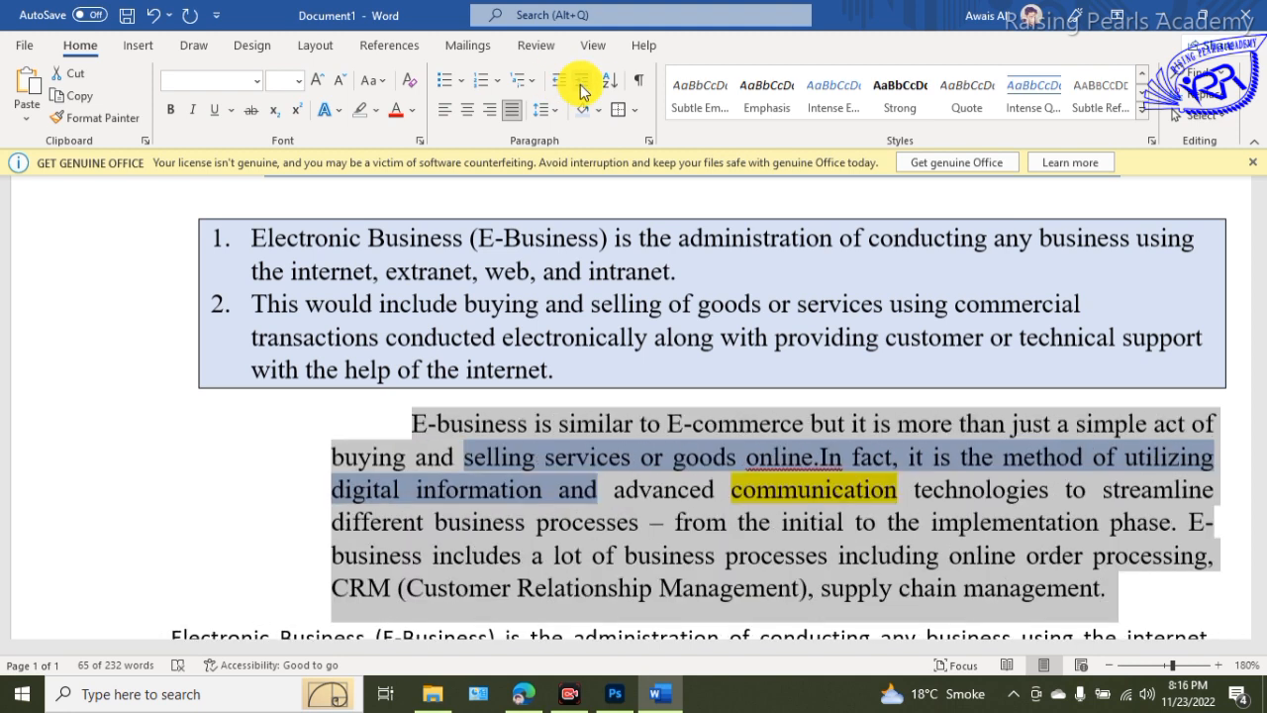
left_click(580, 90)
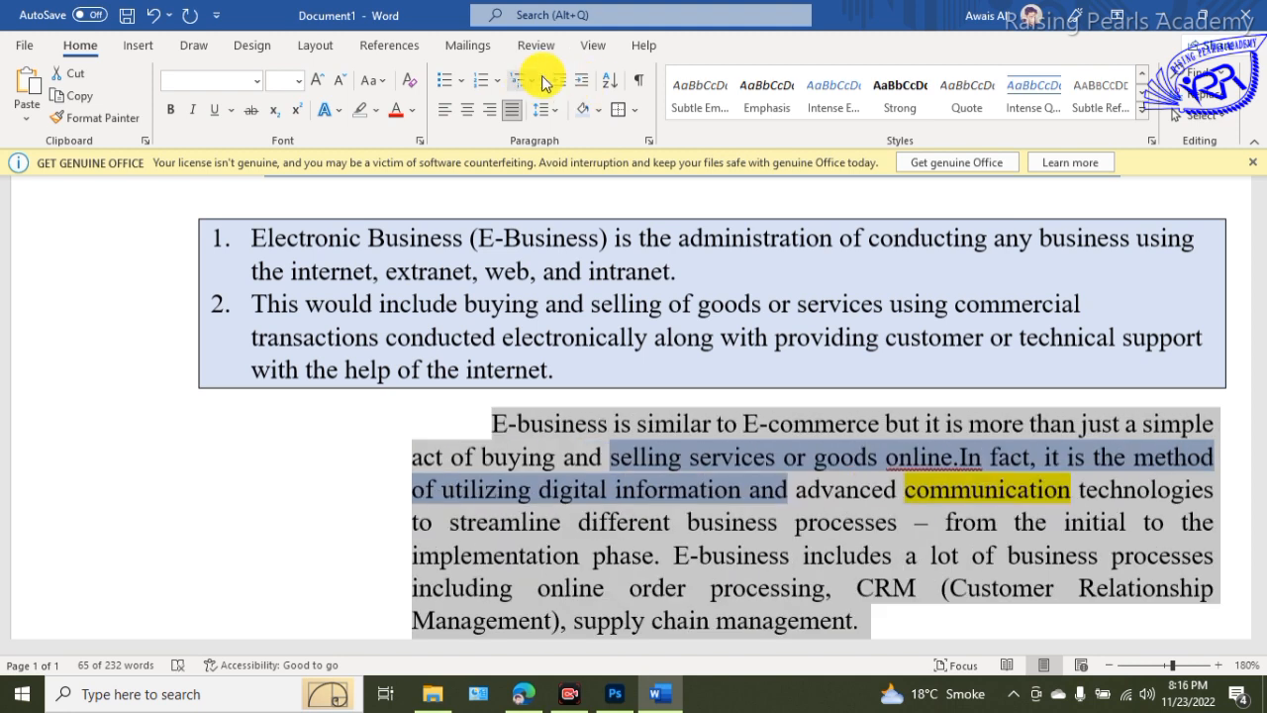
Decrease the selected paragraph's indent until it is back at the page's left margin.
left_click(558, 82)
left_click(559, 81)
left_click(558, 81)
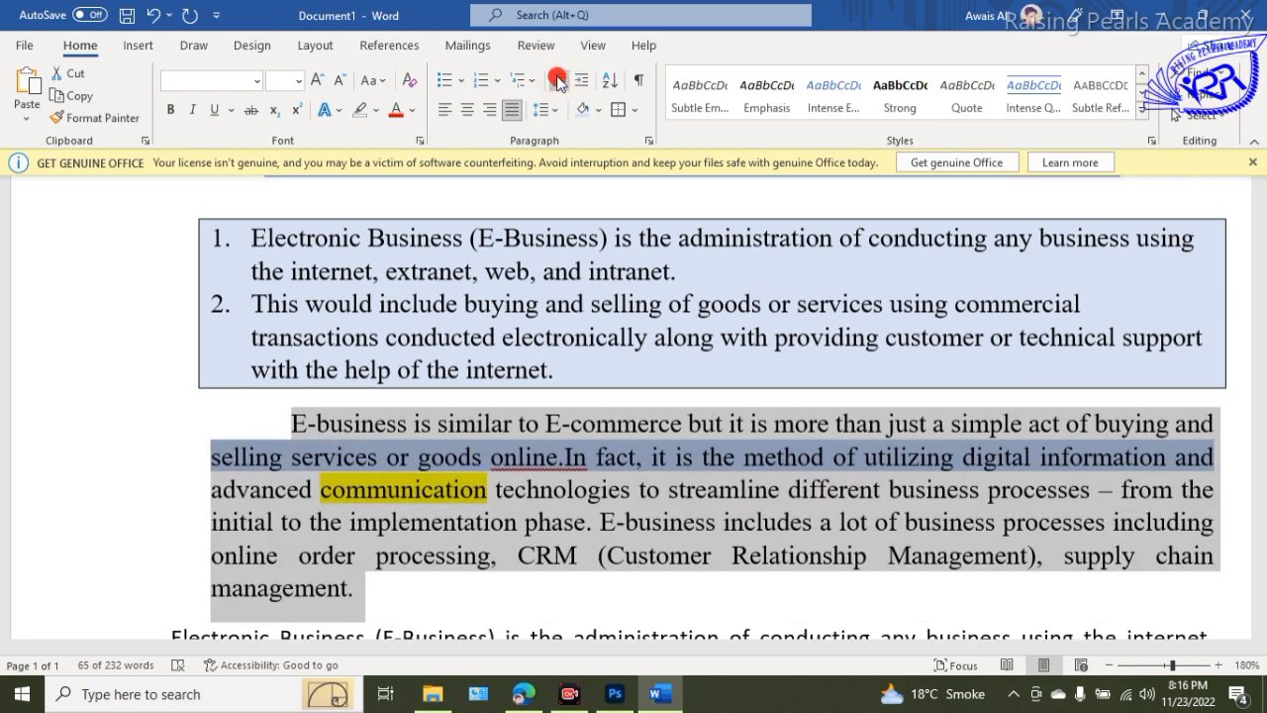
left_click(558, 81)
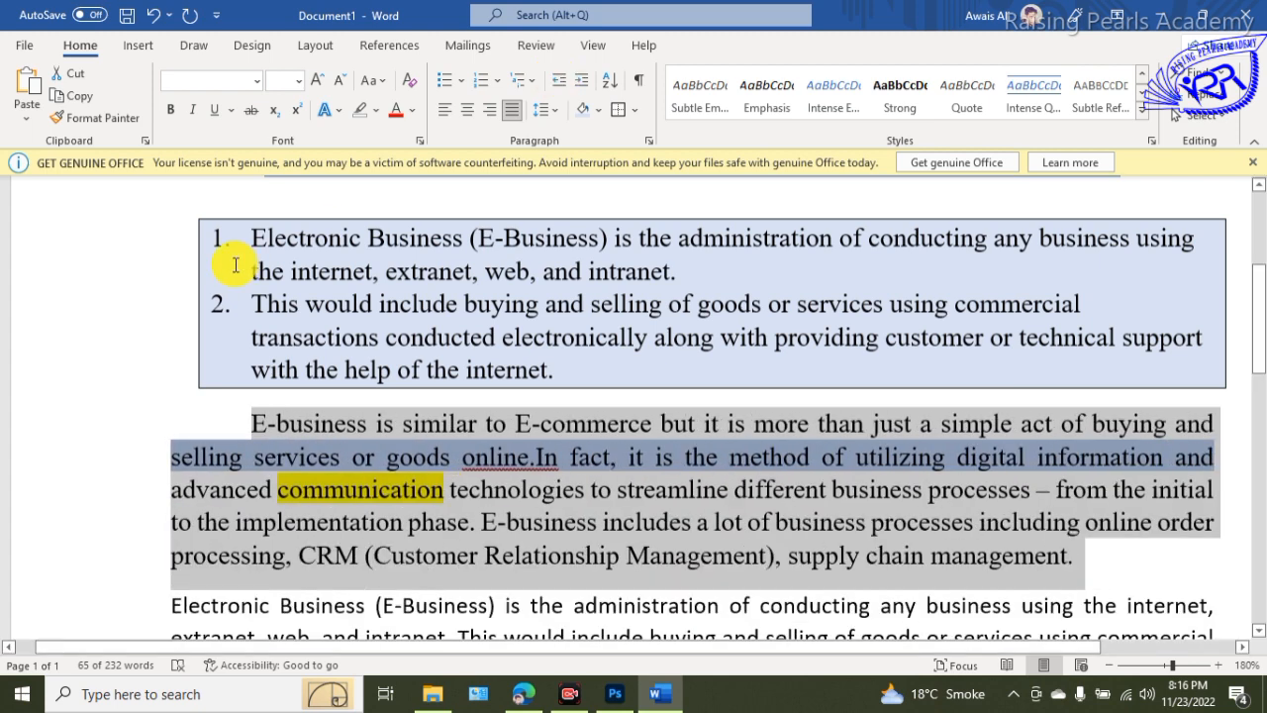
Indent the "E-business is similar to E-commerce" paragraph from its beginning, and reduce the indent so only a slight one remains.
left_click(247, 421)
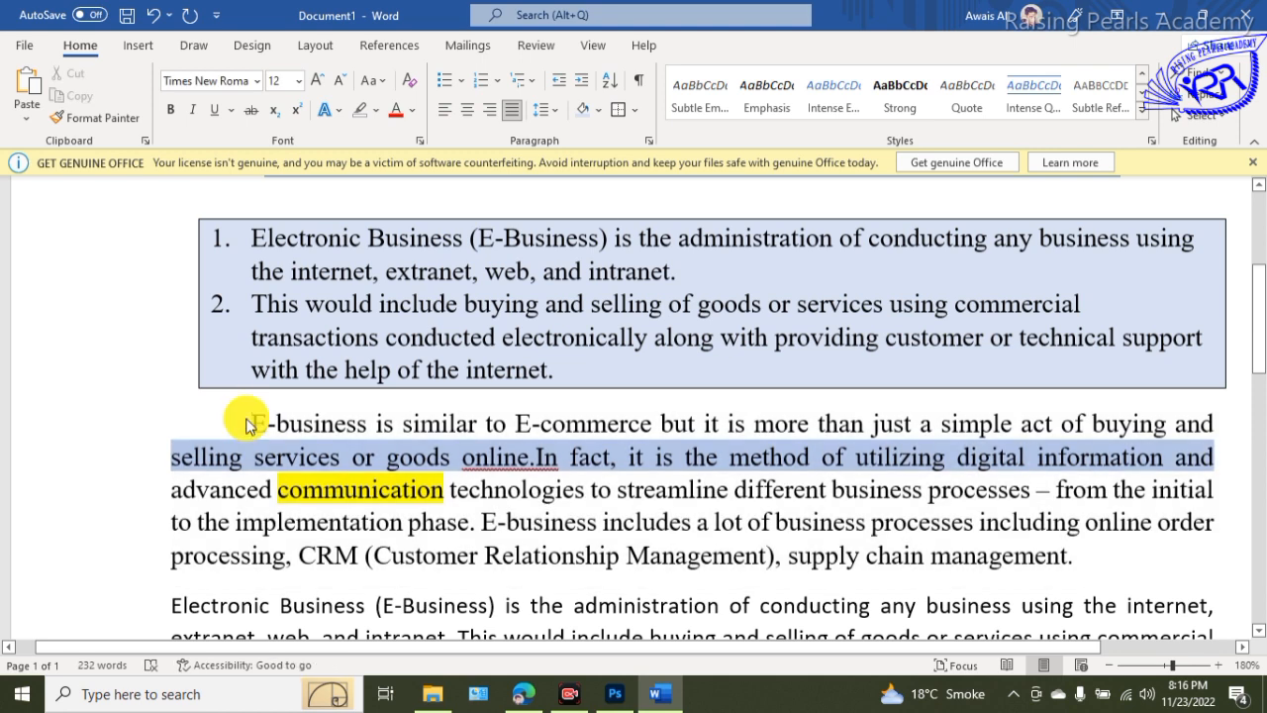
key("Tab")
key("Tab")
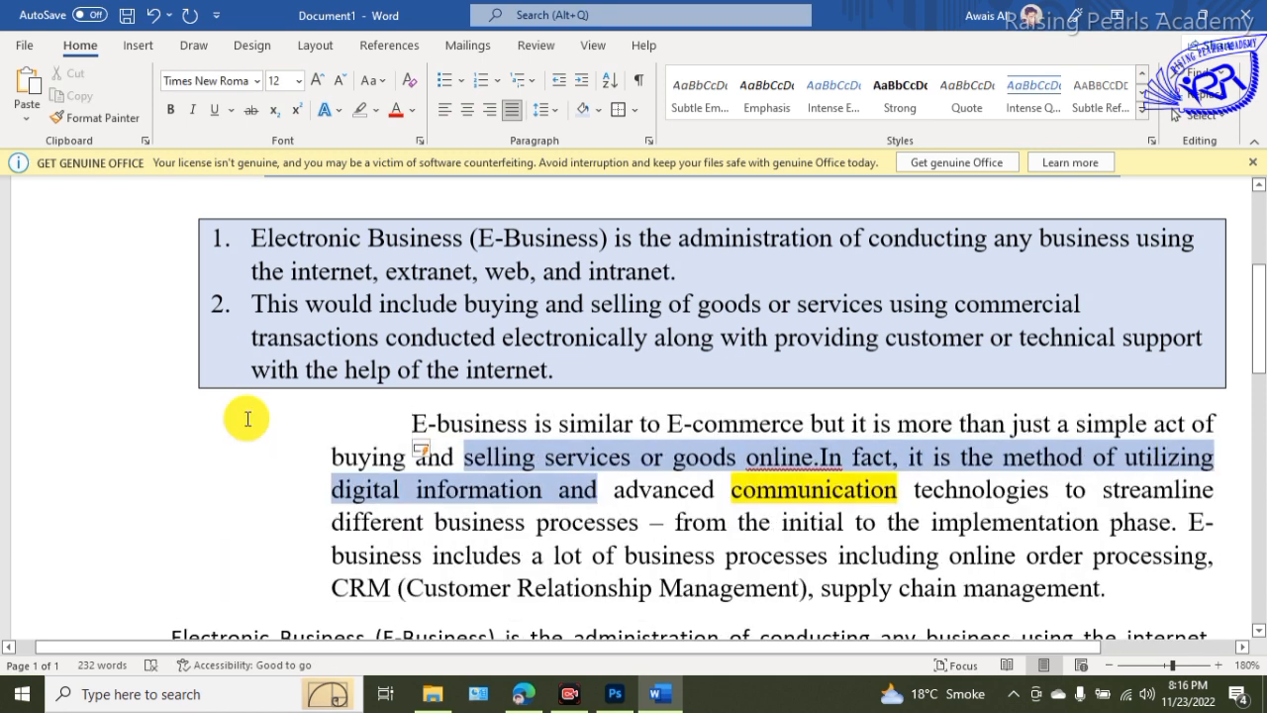
key("shift+Tab")
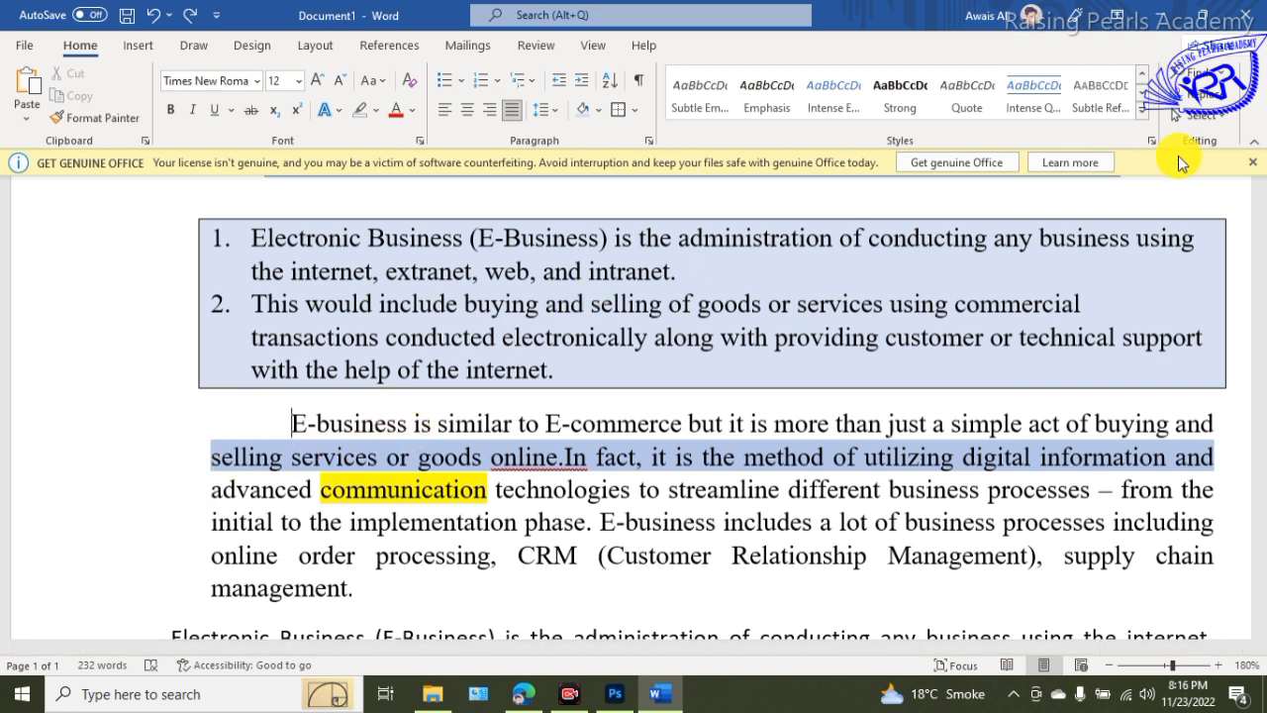
triple_click(297, 426)
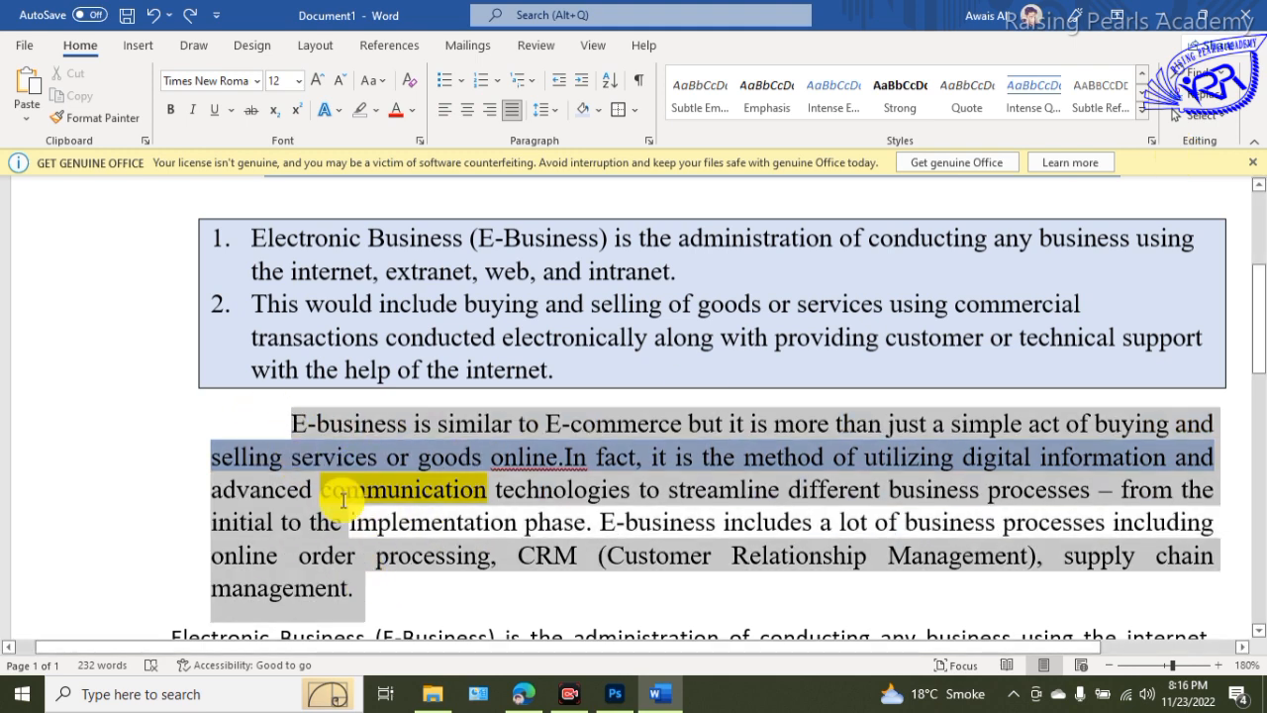
left_click_drag(344, 500, 290, 411)
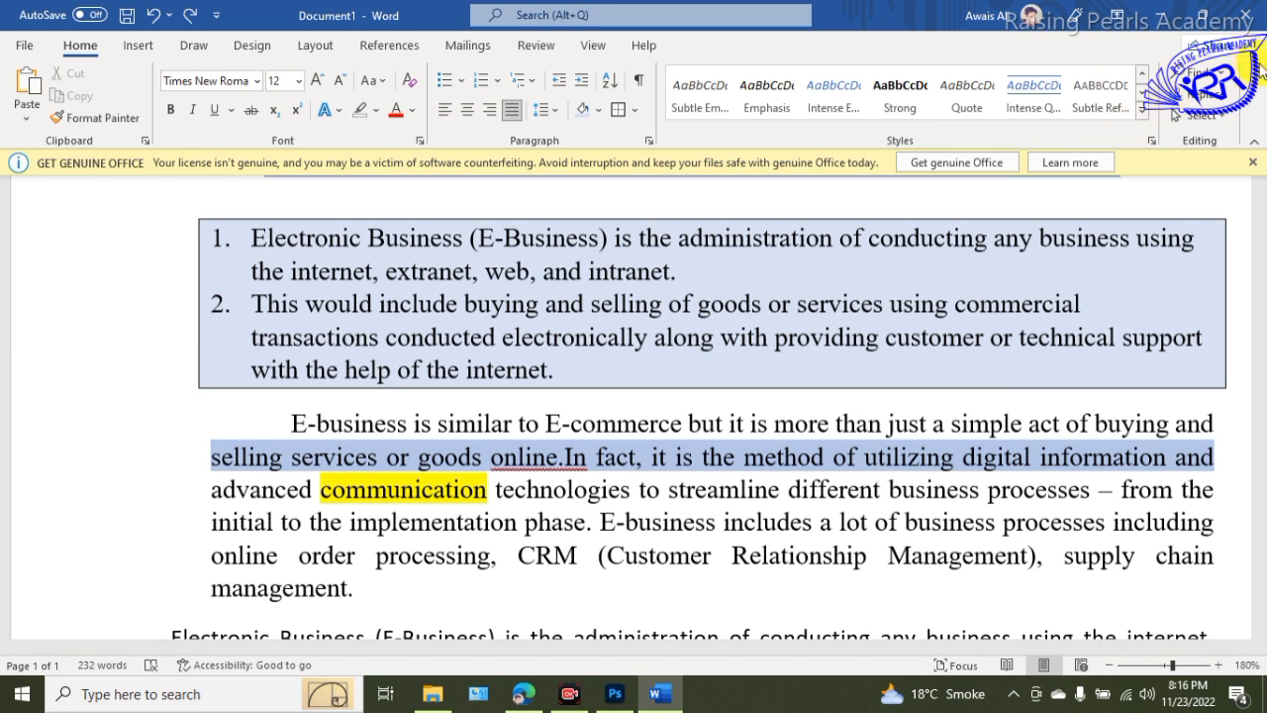
Search the document for "internet" and step through the matches back around to the first one.
left_click(1226, 73)
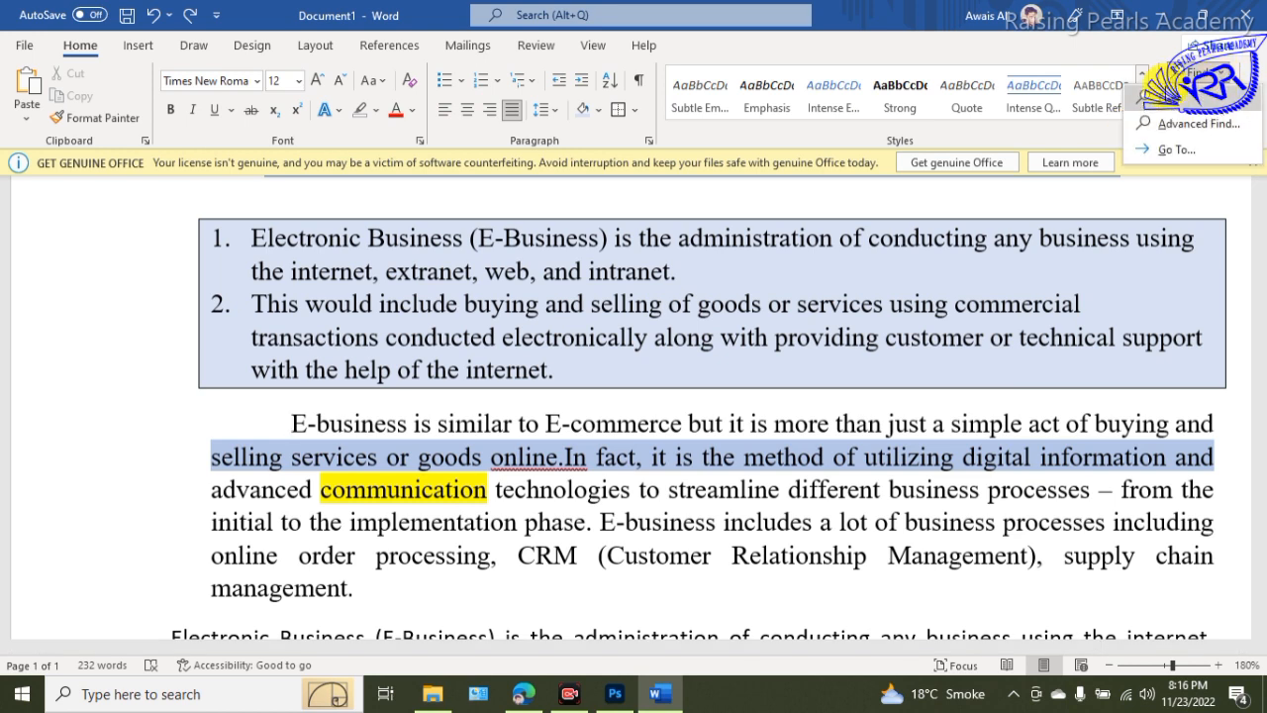
left_click(1173, 98)
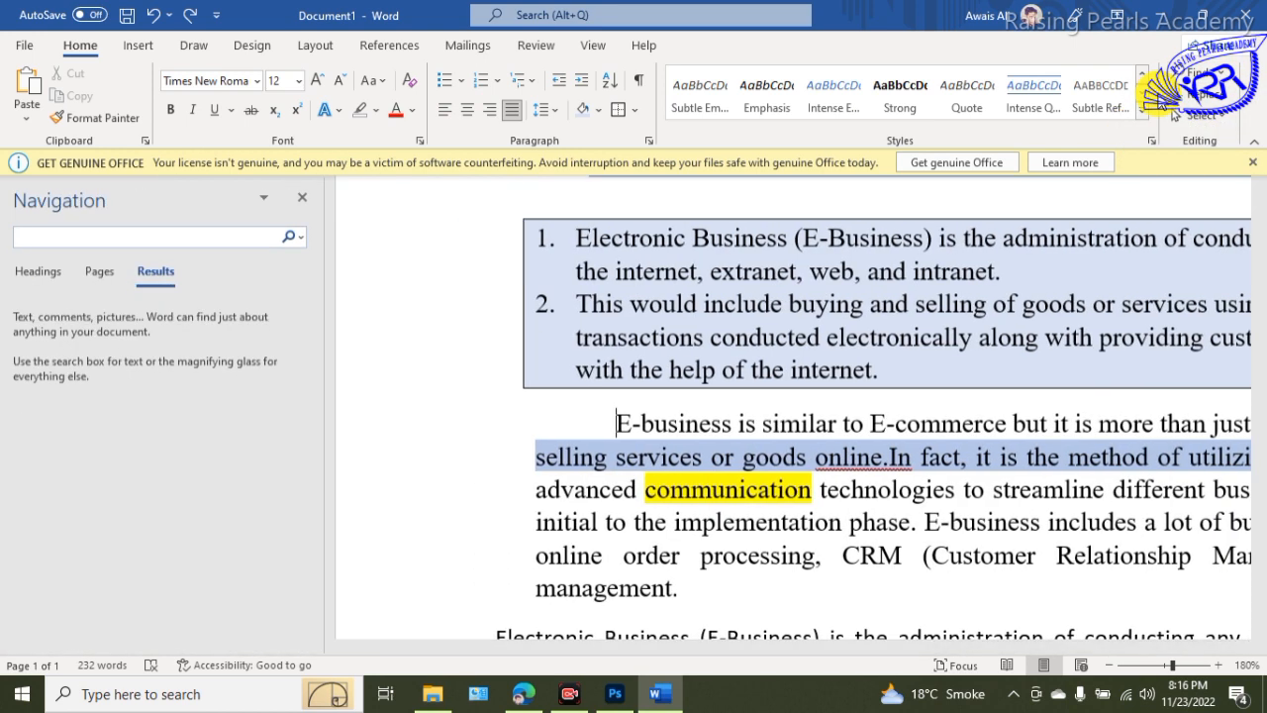
type("internet")
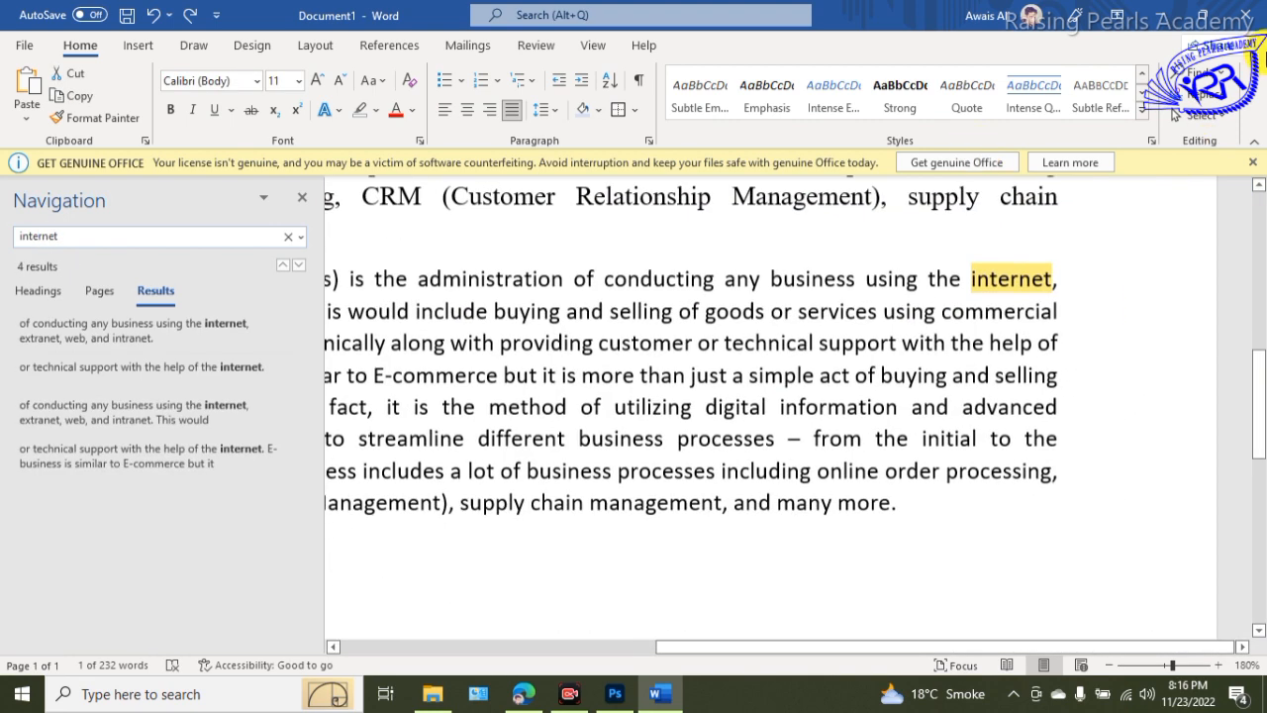
left_click(295, 268)
left_click(296, 269)
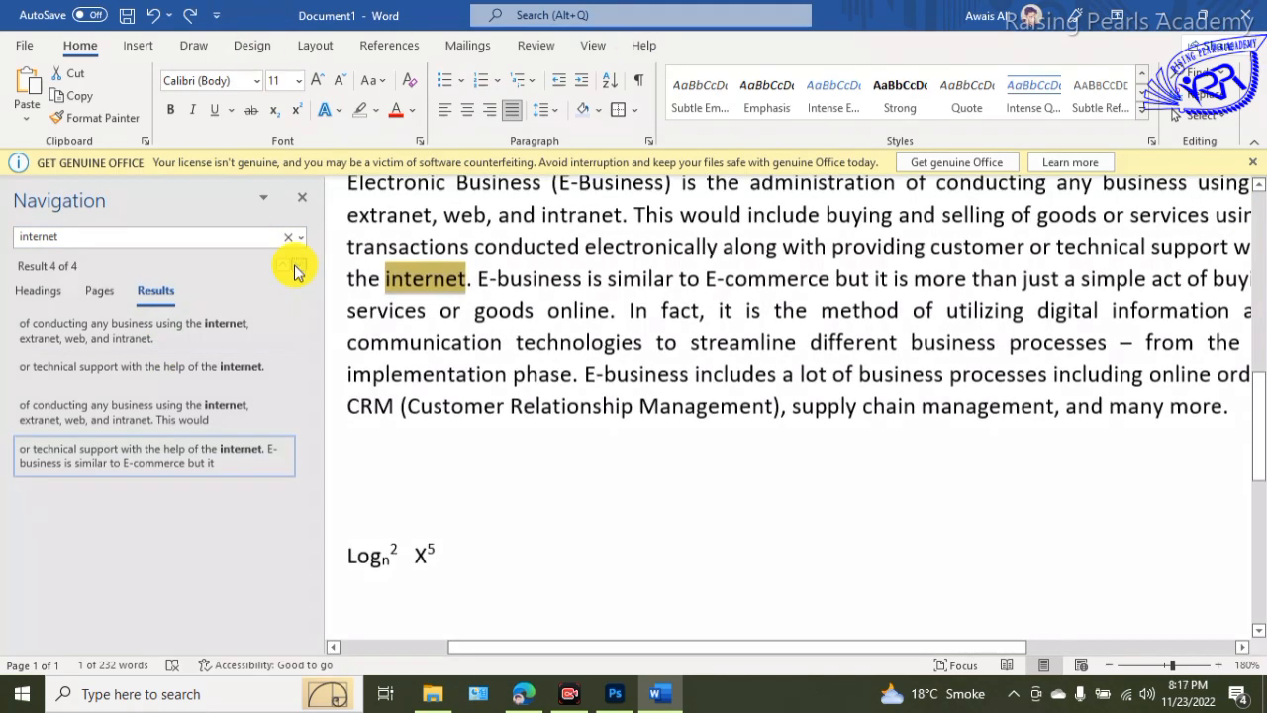
left_click(295, 269)
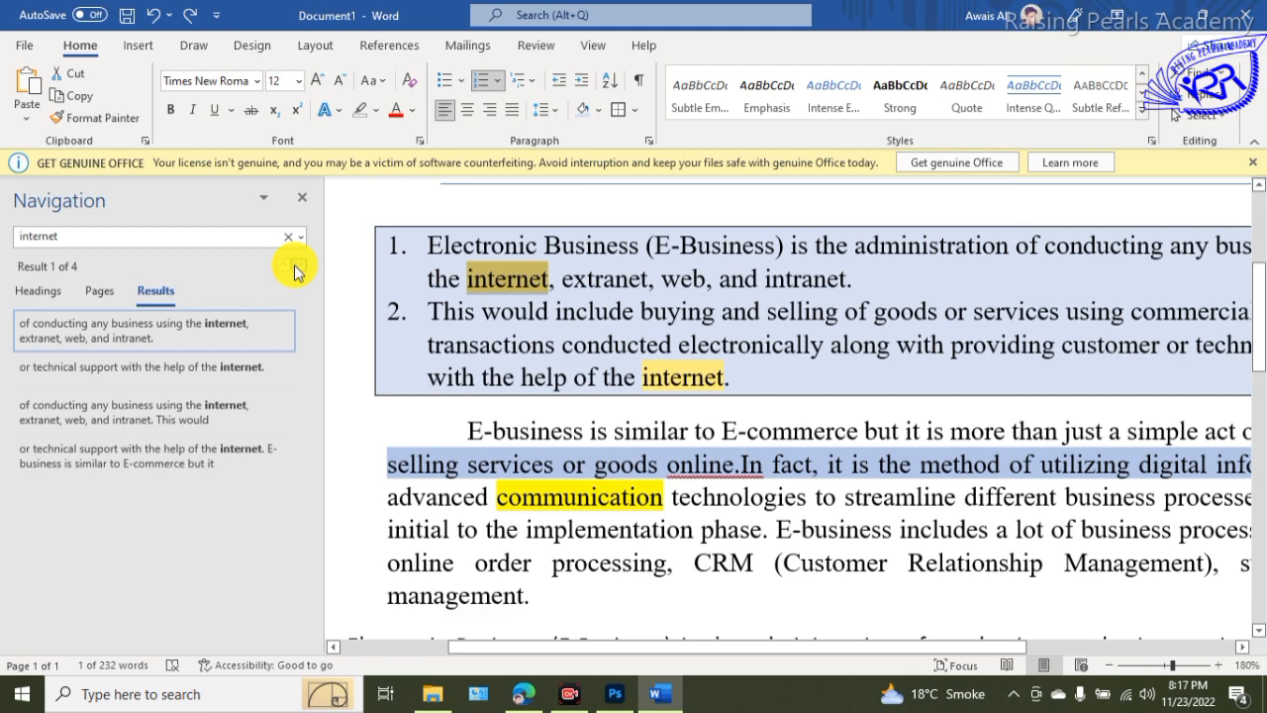
Step through the remaining "internet" matches again until the first one is reached, and close the search results.
left_click(297, 269)
left_click(295, 269)
left_click(296, 269)
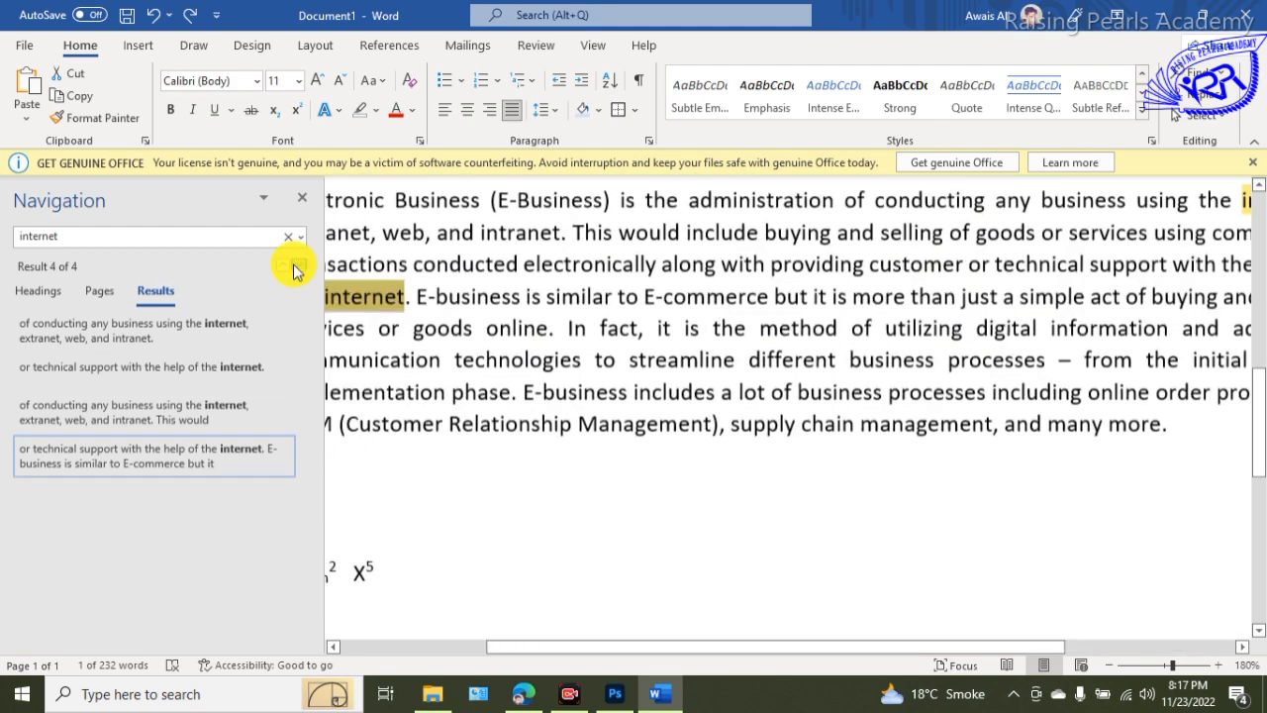
left_click(295, 268)
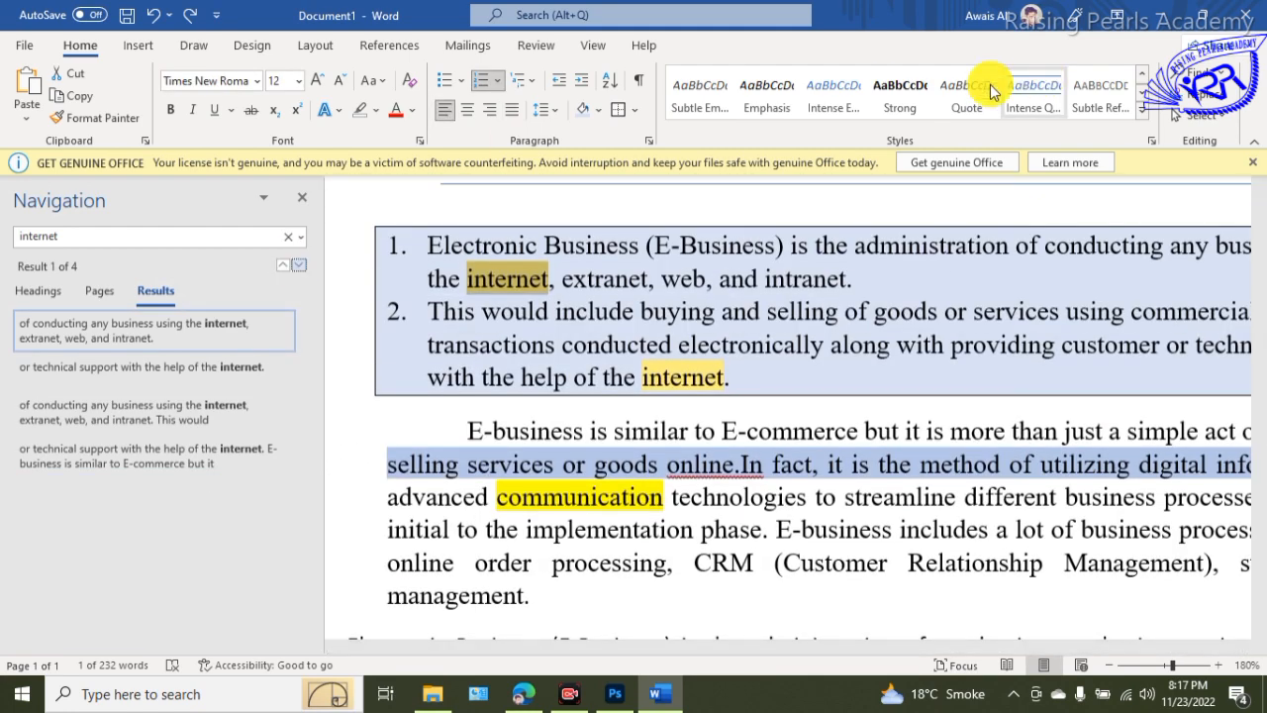
left_click(303, 202)
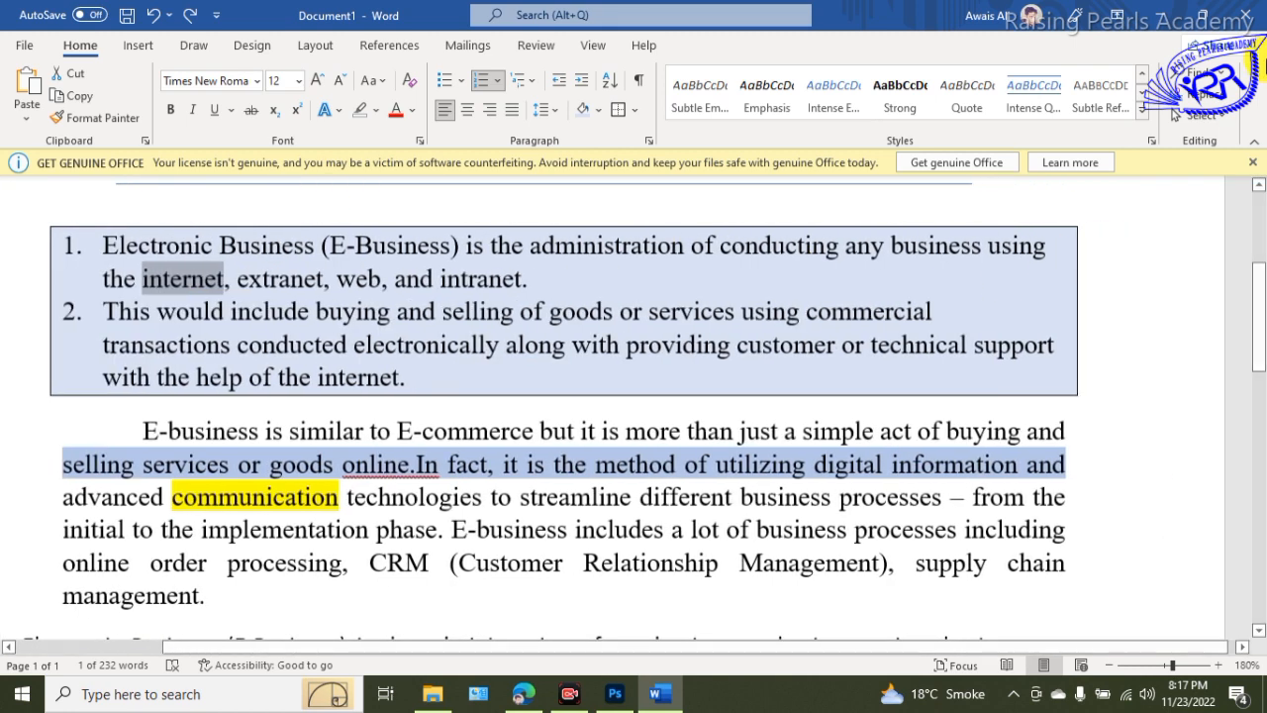
Set up a replacement of "internet" with "Internet" and replace the occurrence in the first numbered list item.
left_click(1184, 99)
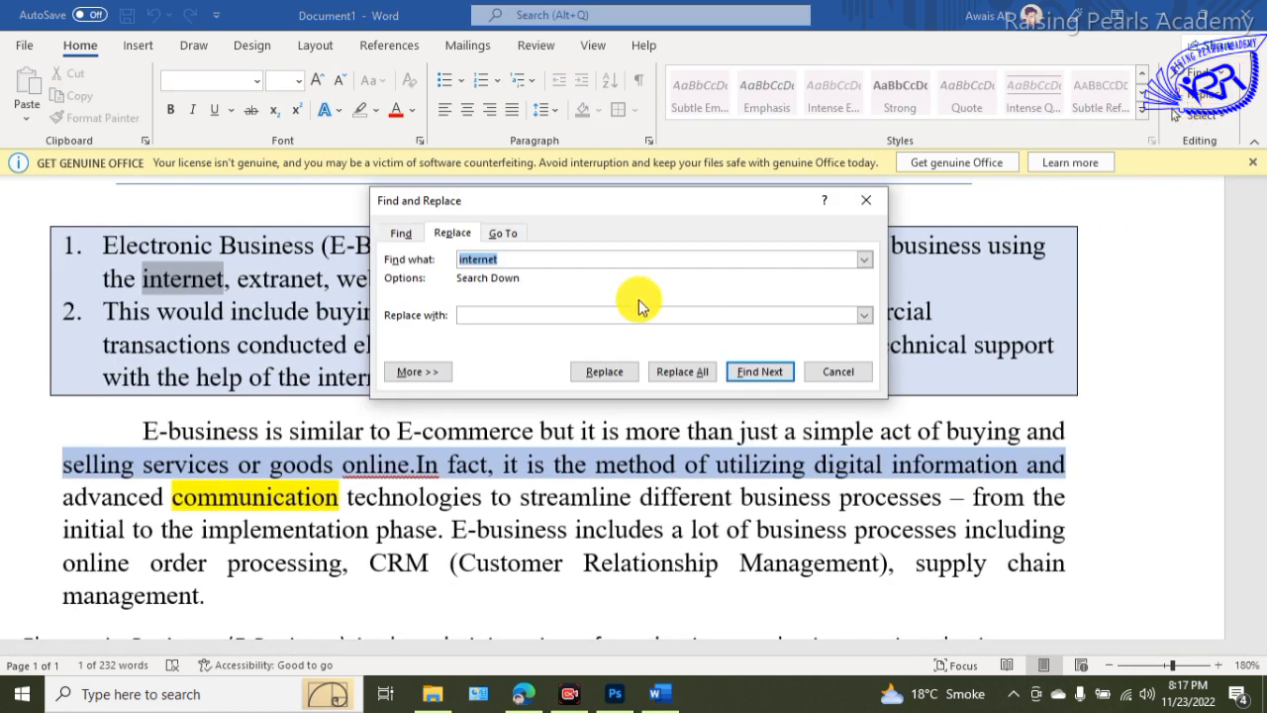
left_click(400, 236)
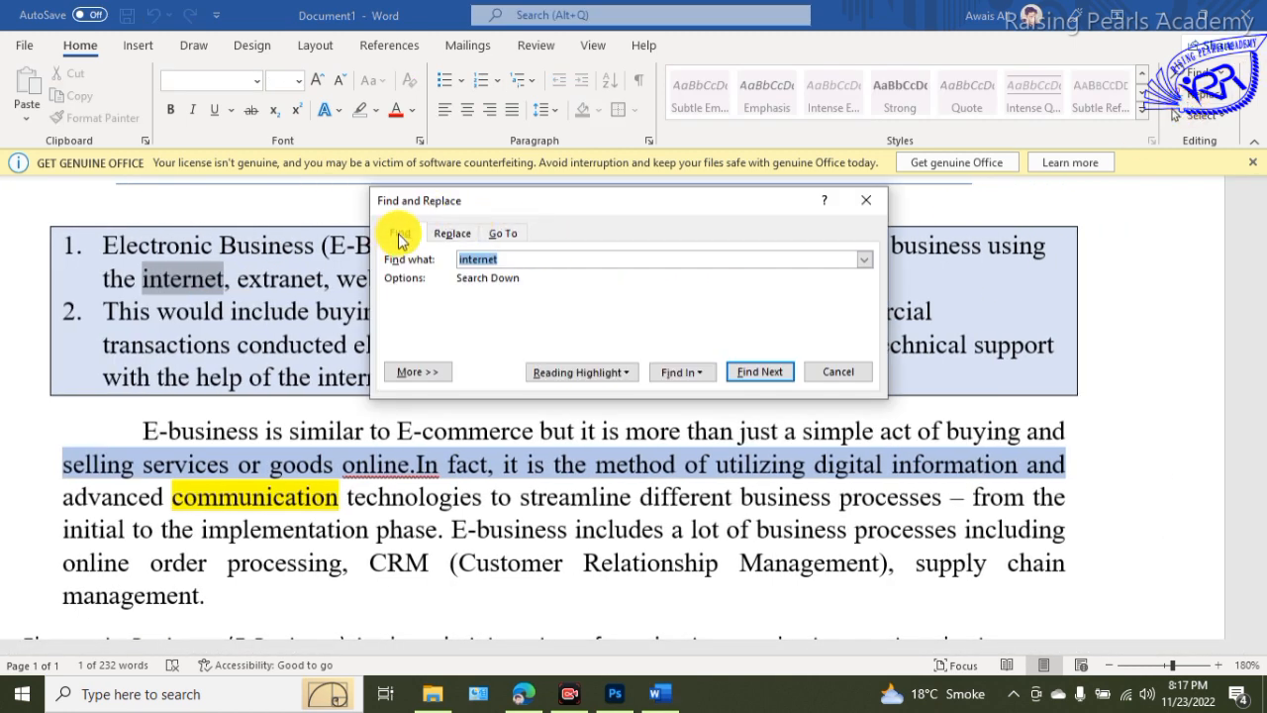
left_click(452, 236)
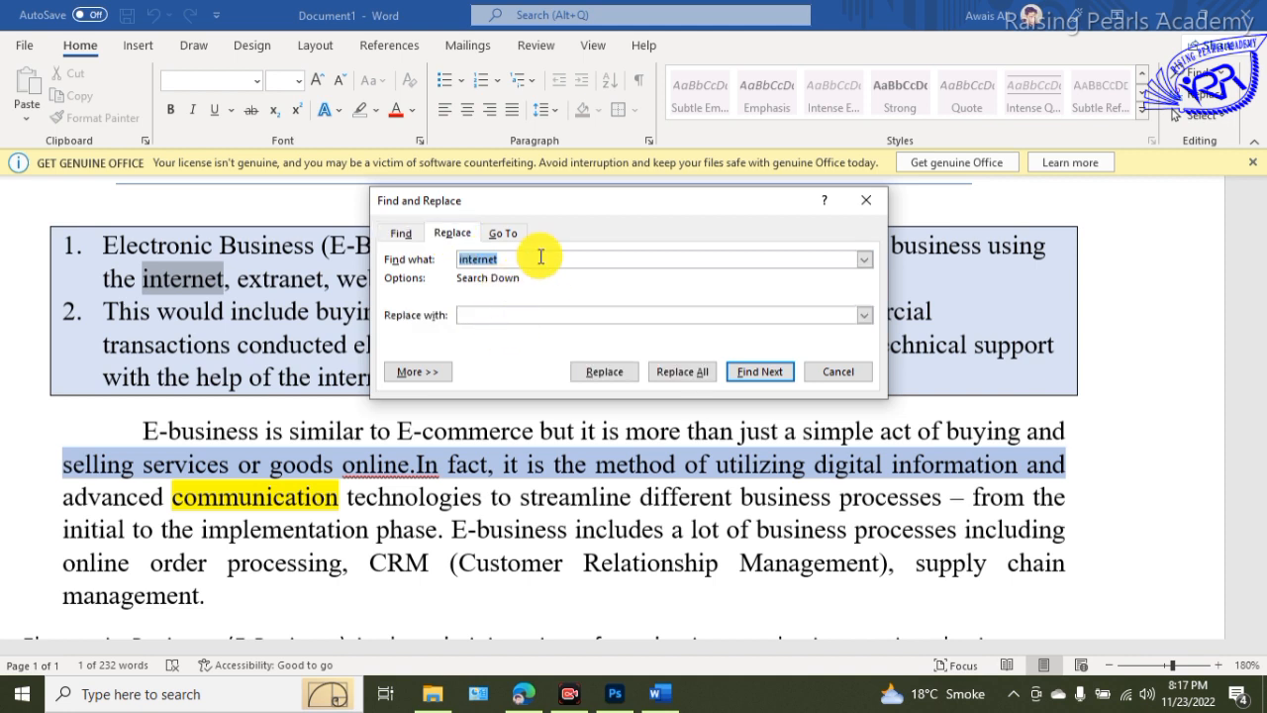
left_click(541, 258)
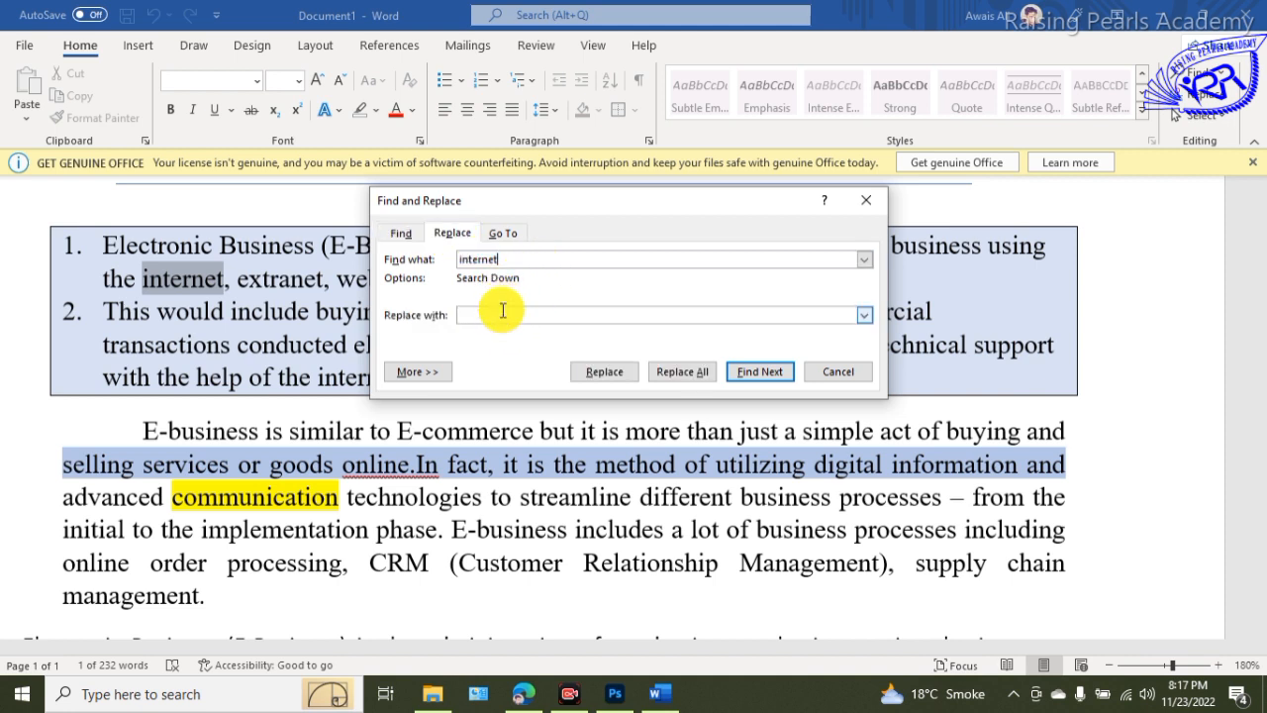
type("Internet")
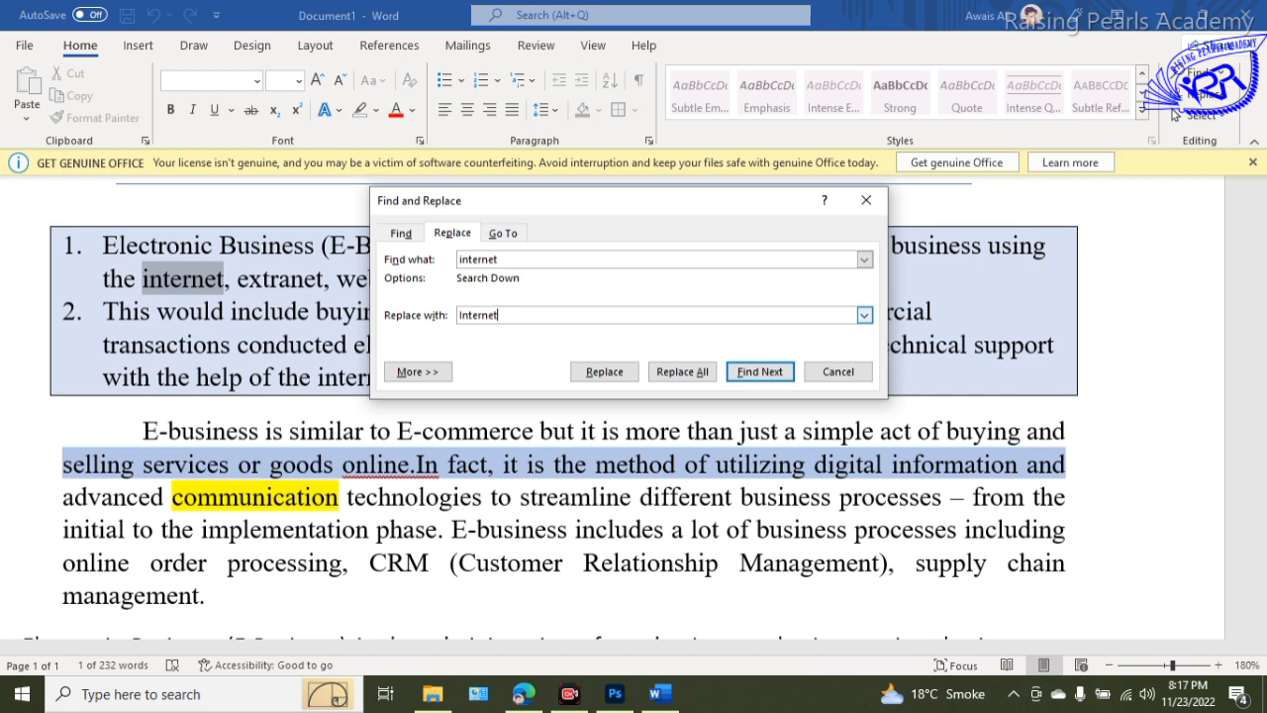
left_click(759, 372)
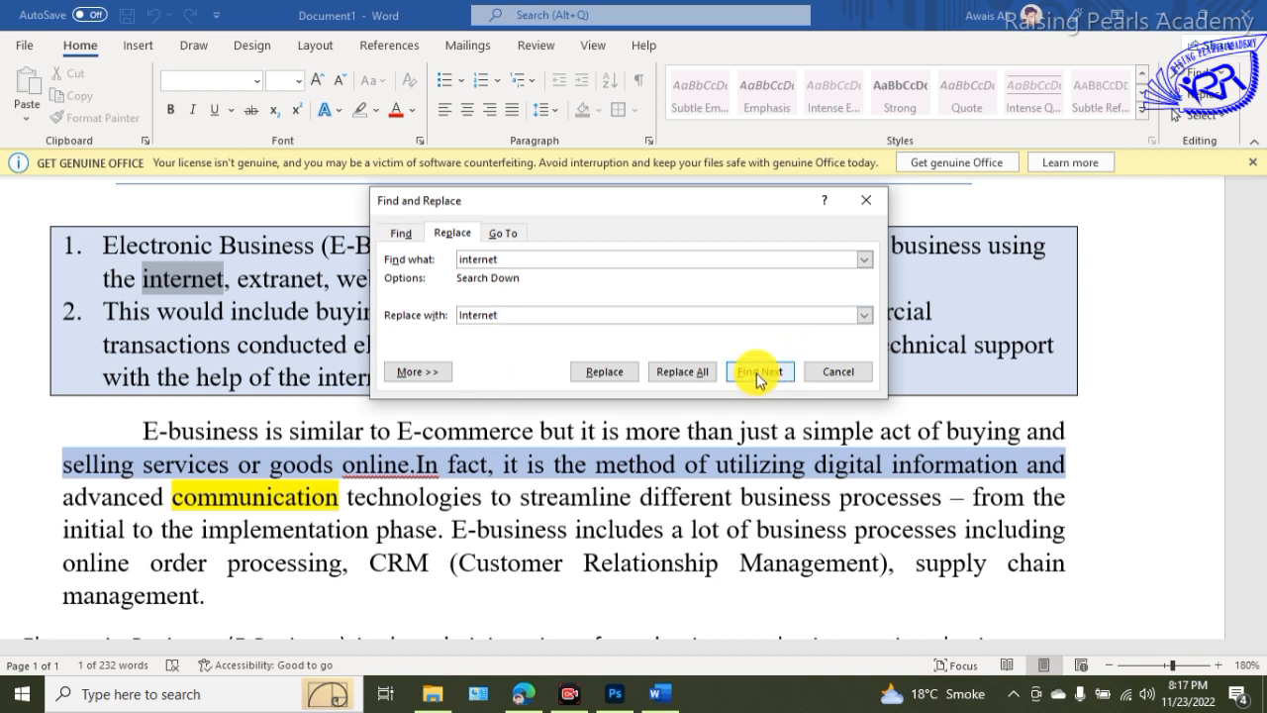
left_click(599, 373)
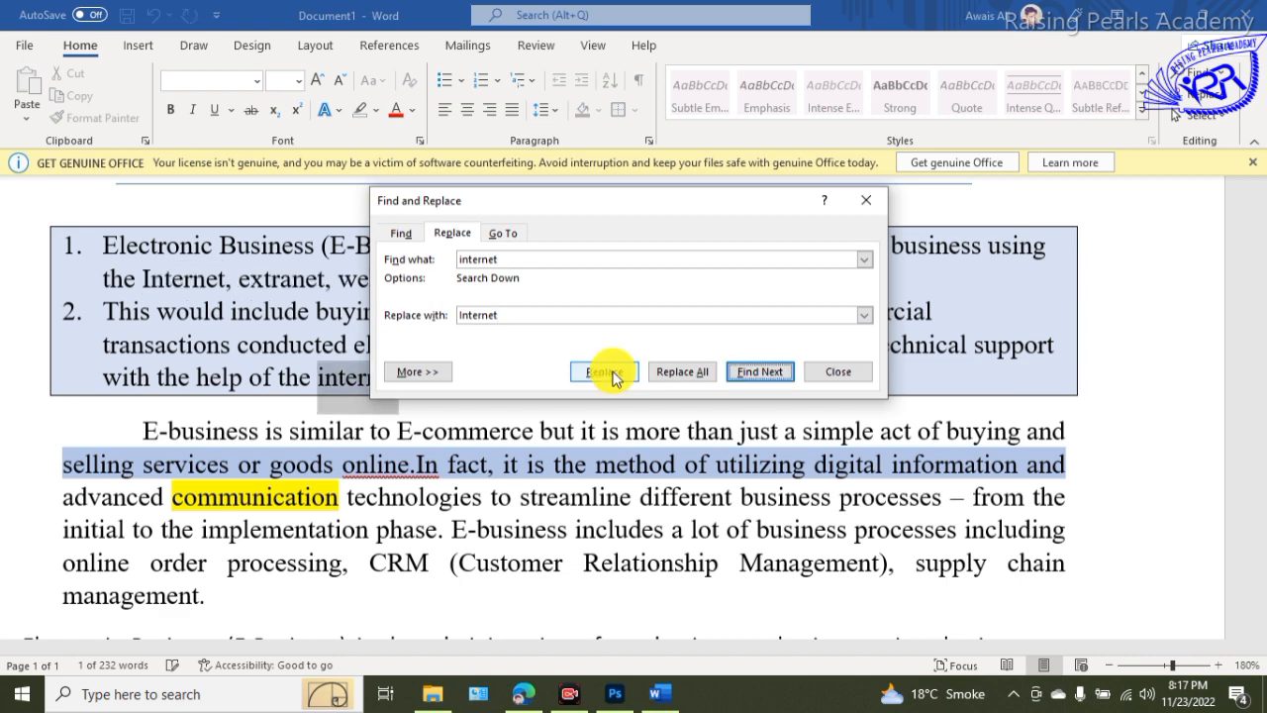
Skip the "internet" in the second list item, replace the first one in the plain paragraph below, and close Find and Replace.
left_click(773, 376)
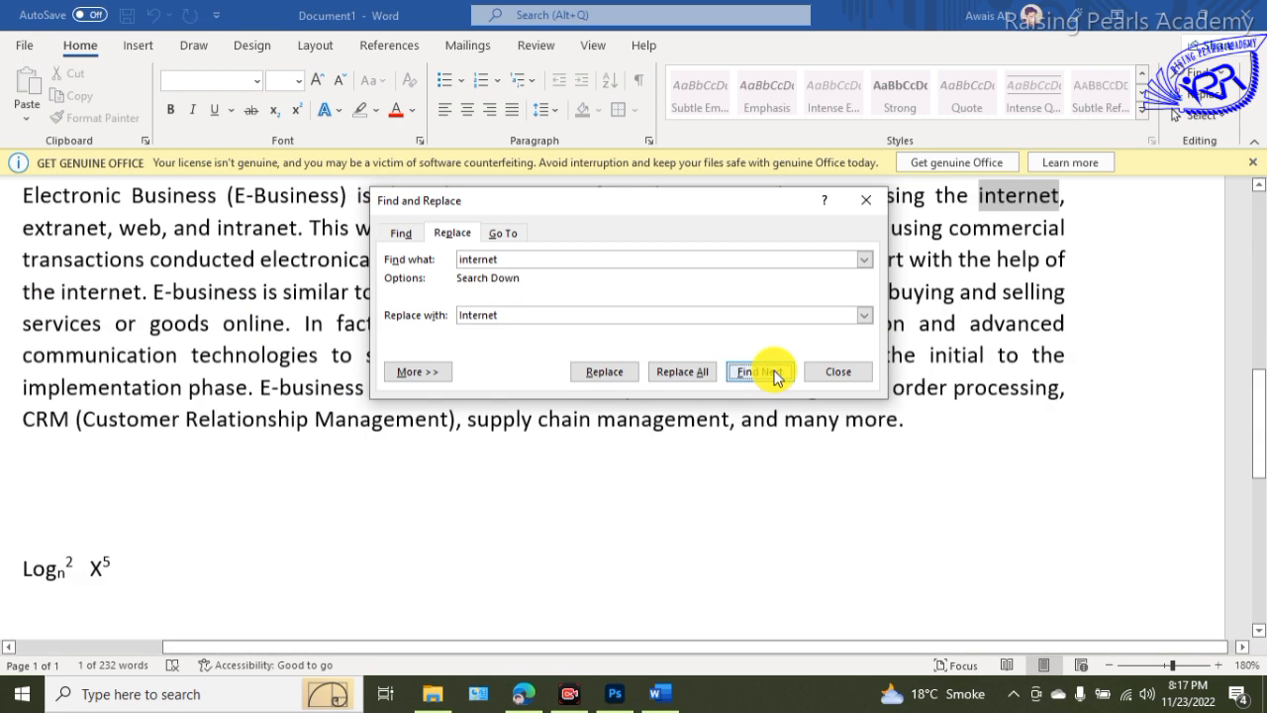
left_click(601, 378)
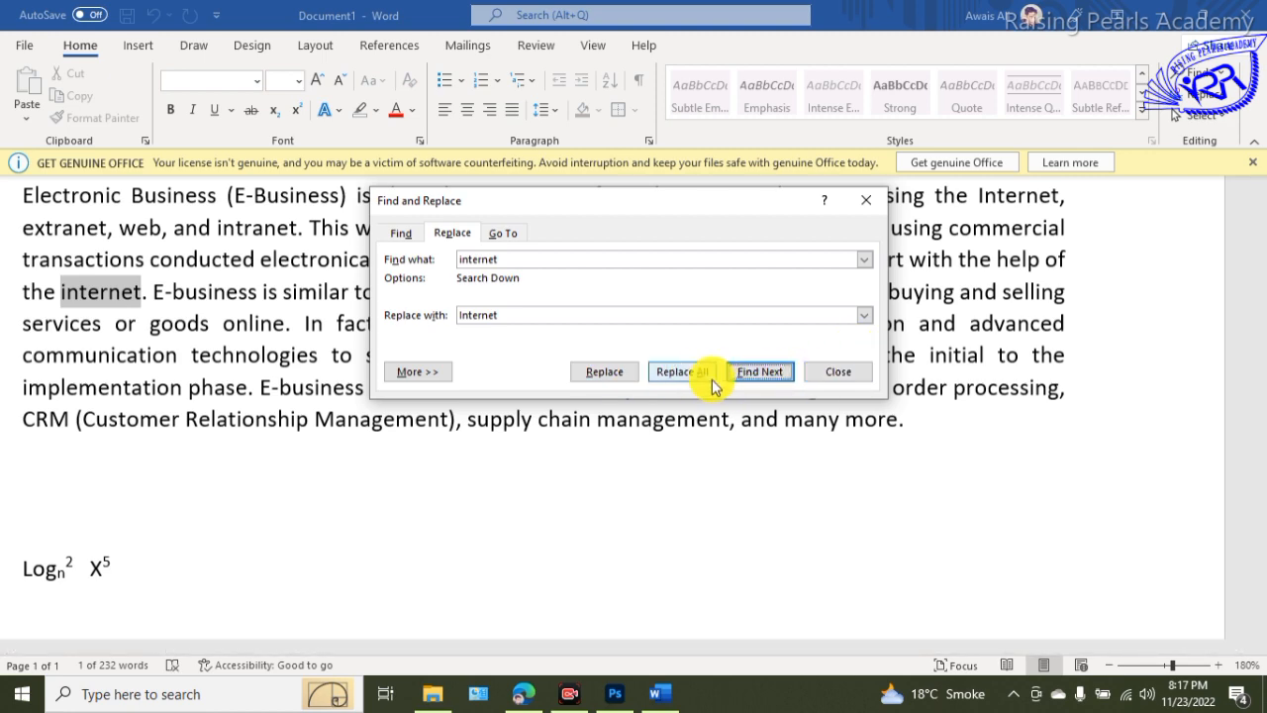
left_click(821, 369)
Compare the replaced "Internet" in the first numbered list item with the skipped "internet" in the second.
left_click_drag(1259, 430, 1259, 315)
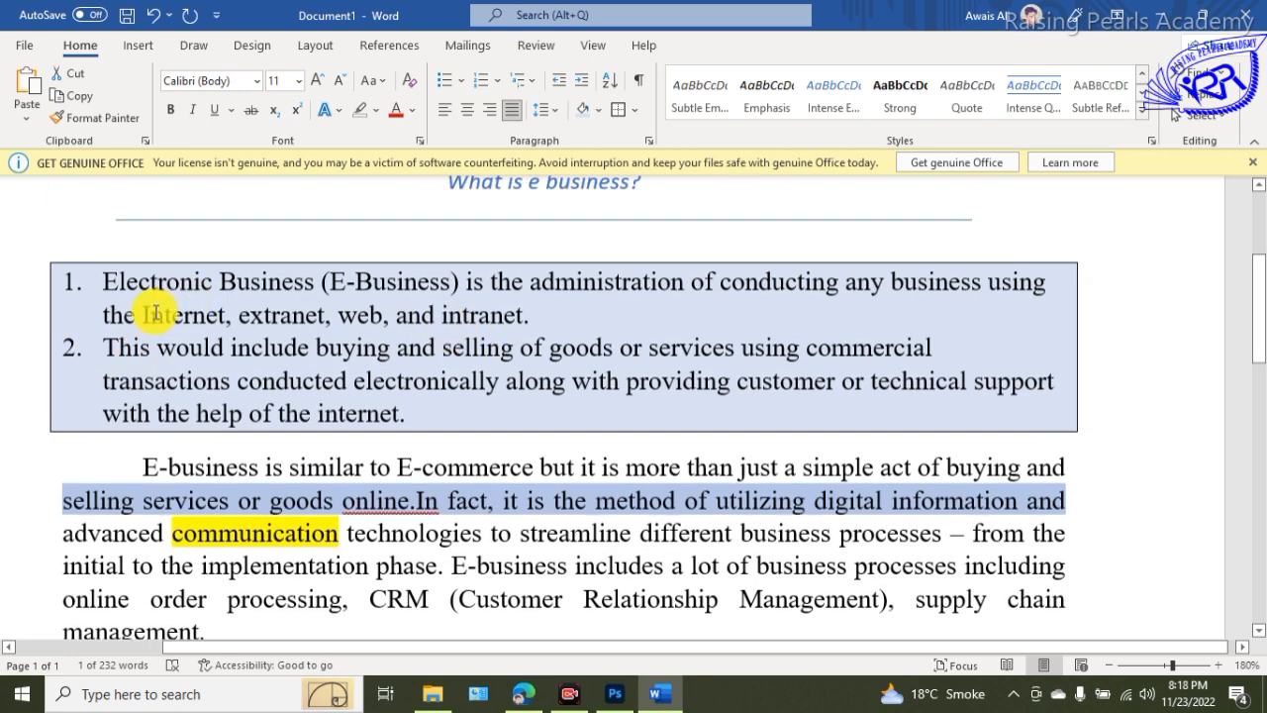
left_click_drag(142, 315, 226, 319)
left_click(225, 319)
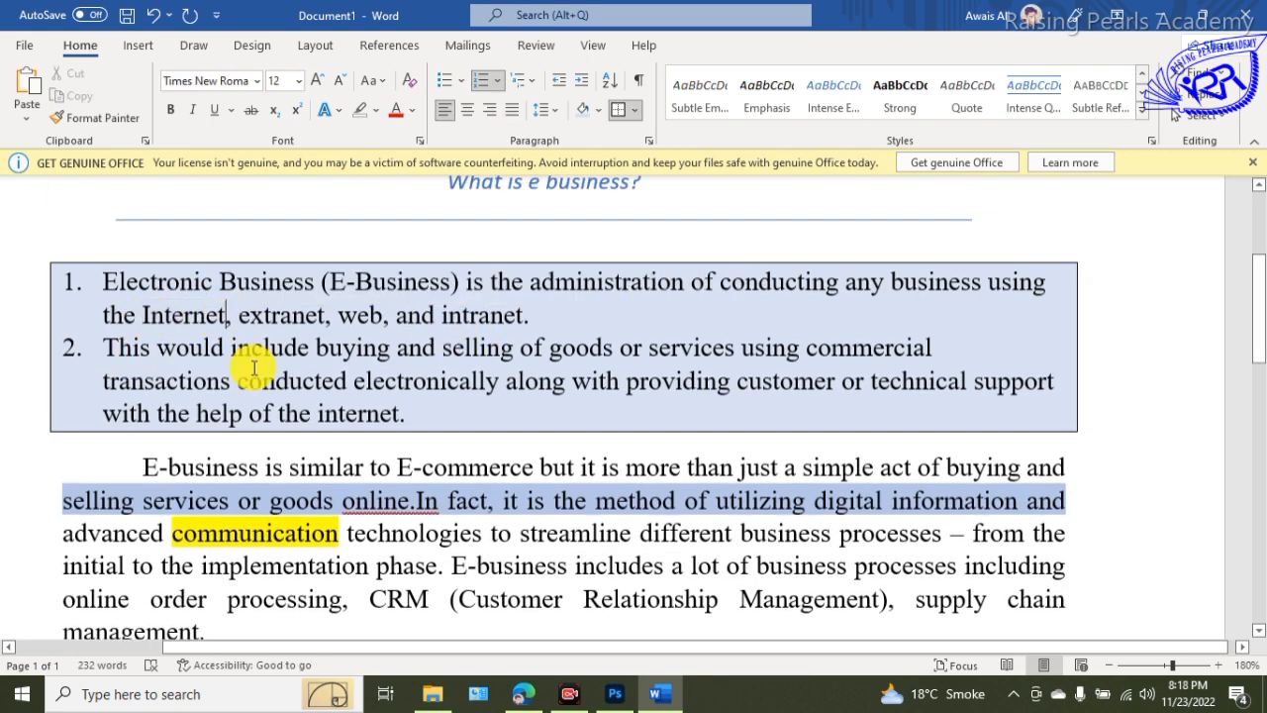
left_click_drag(315, 414, 420, 417)
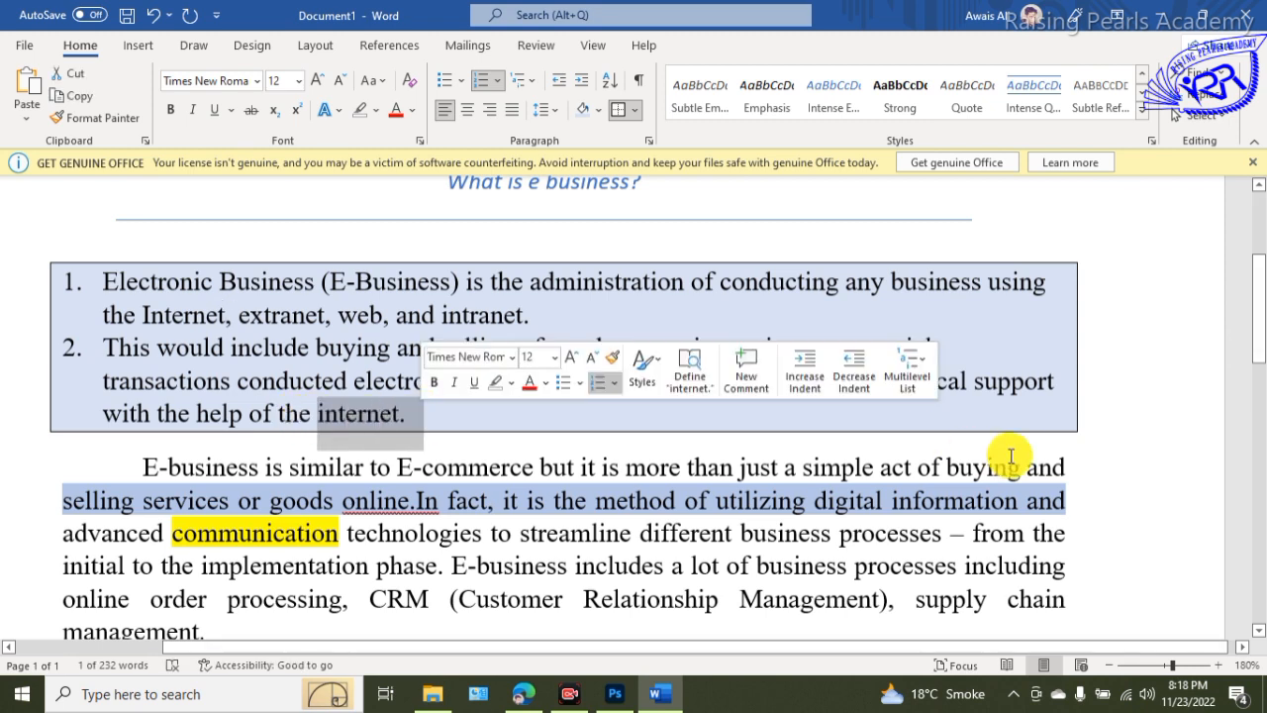
left_click(587, 441)
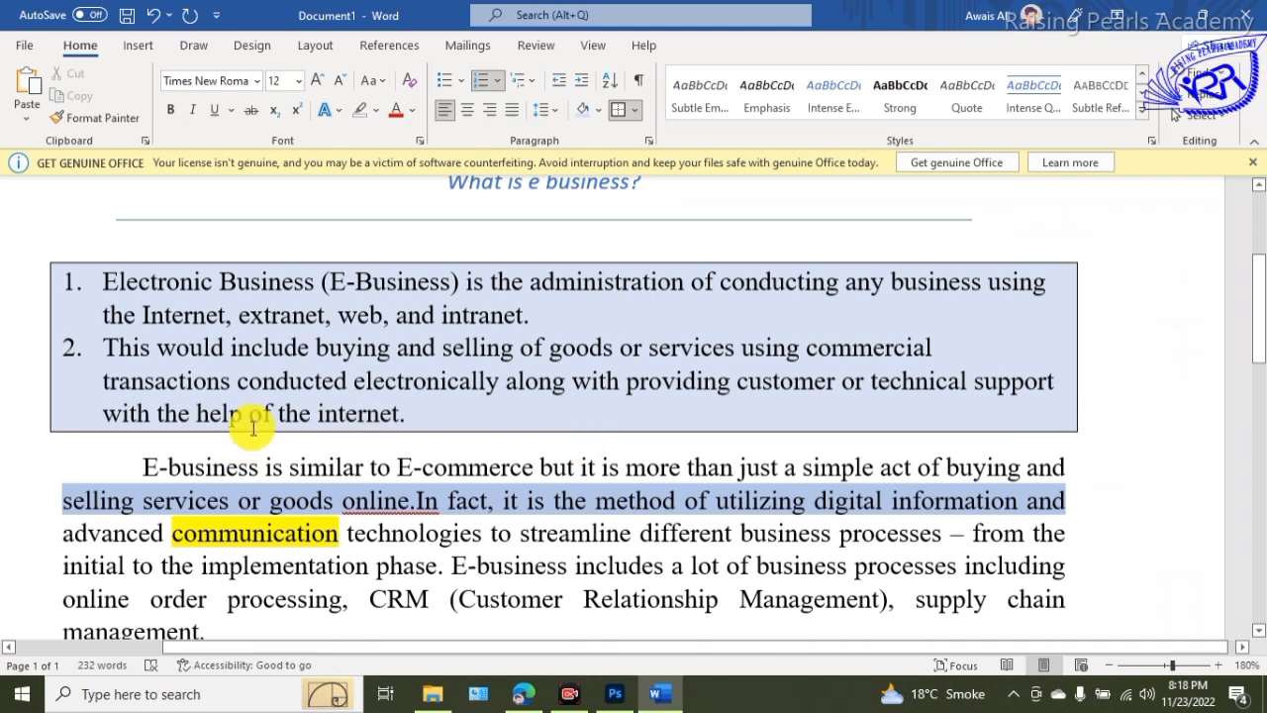
Select the entire contents of the document with Select All and check the selection up to the heading.
left_click(1226, 119)
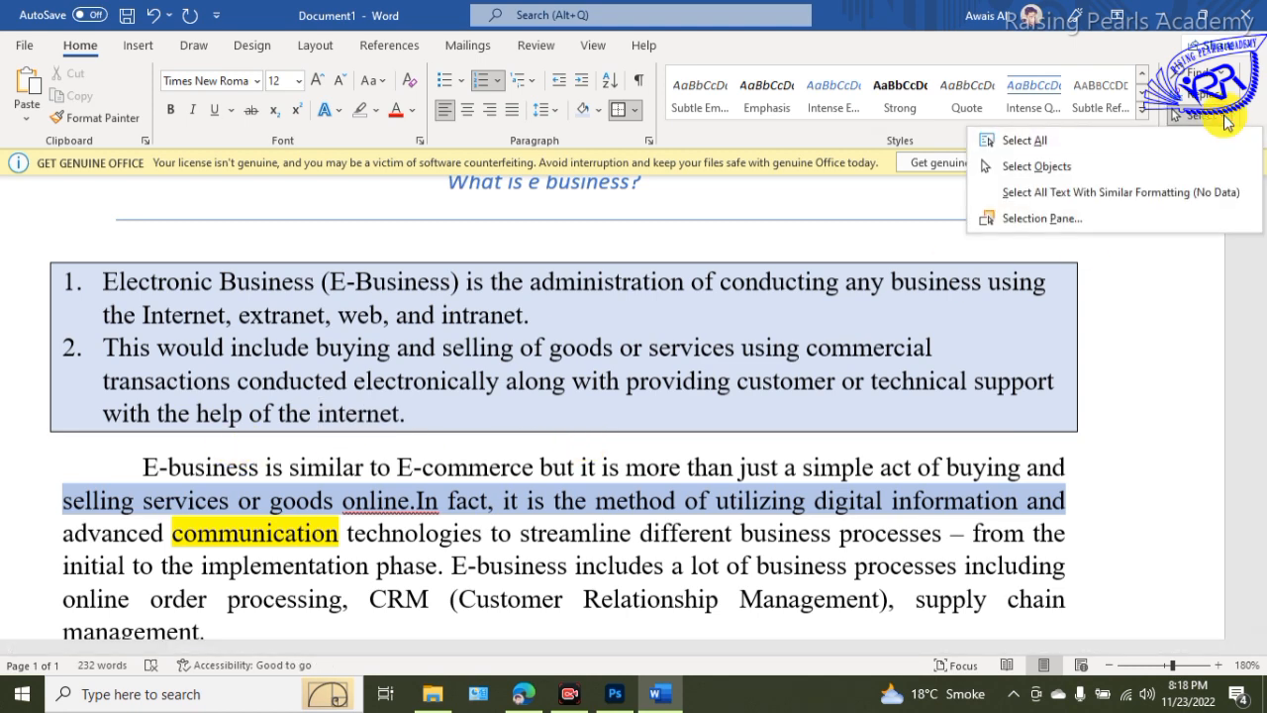
left_click(1032, 140)
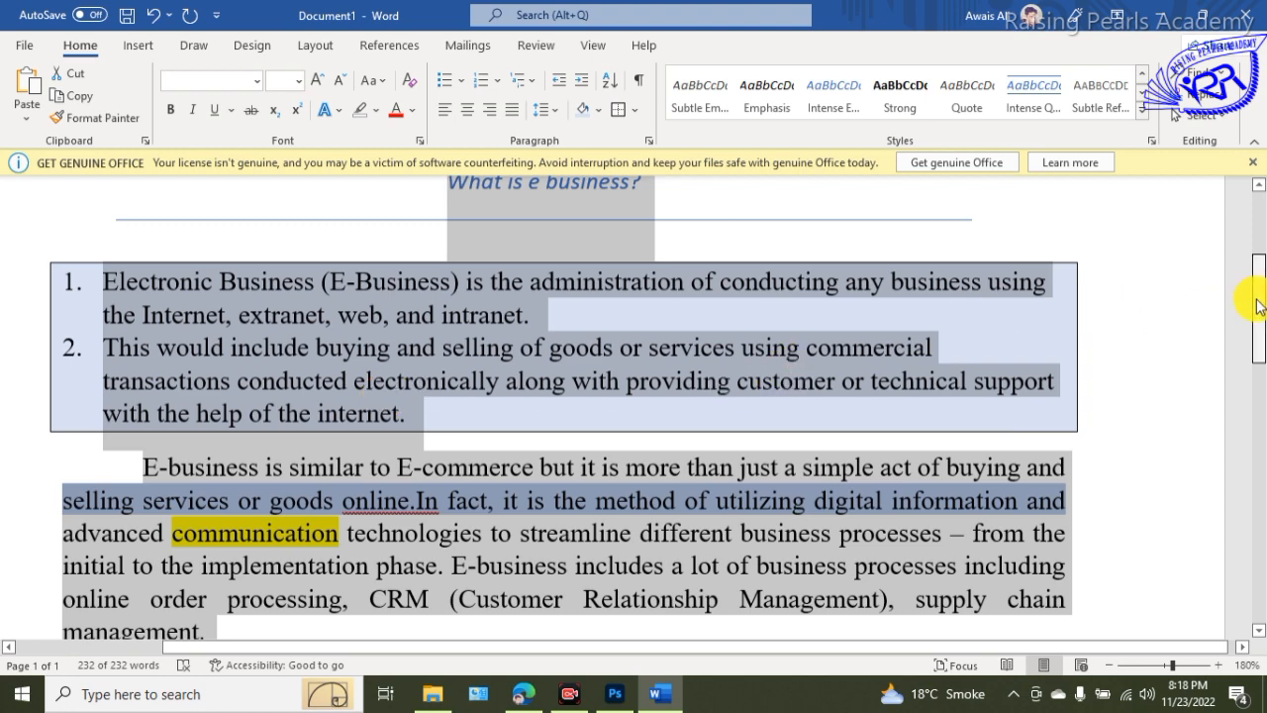
left_click_drag(1260, 305, 1258, 228)
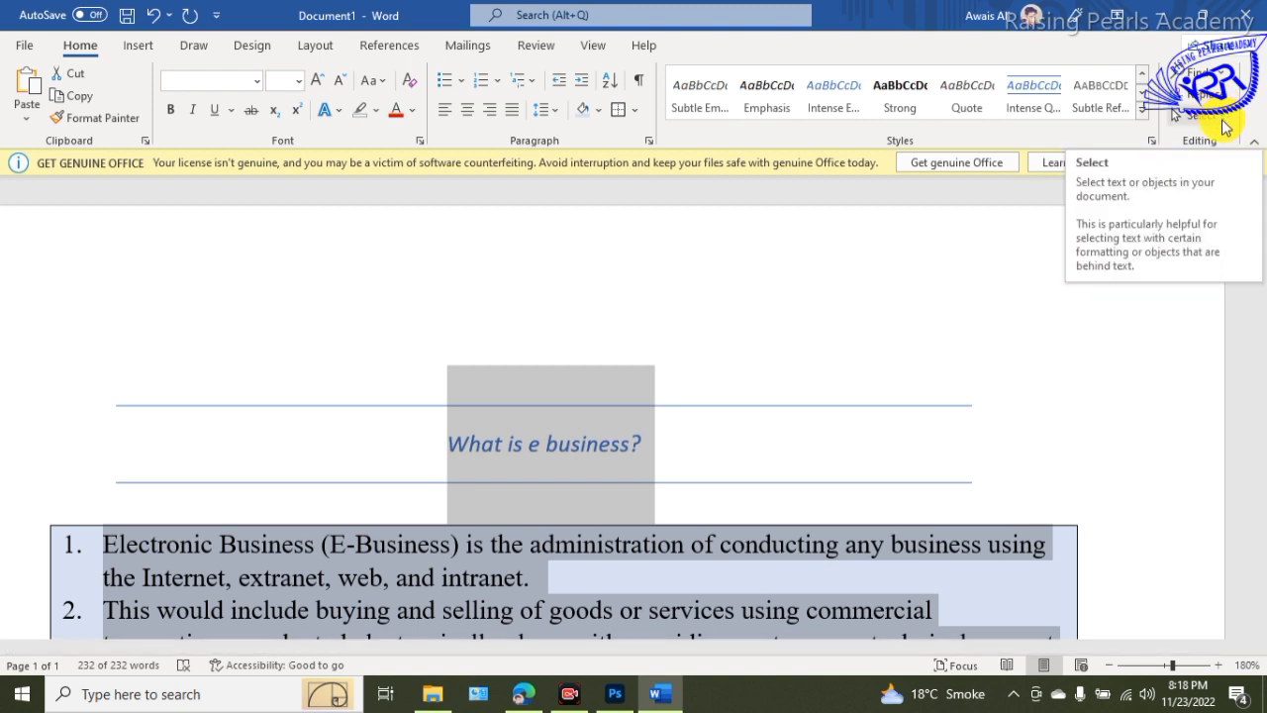
Try Select Objects on the "What is e business?" heading, and select the whole heading line.
left_click(1223, 124)
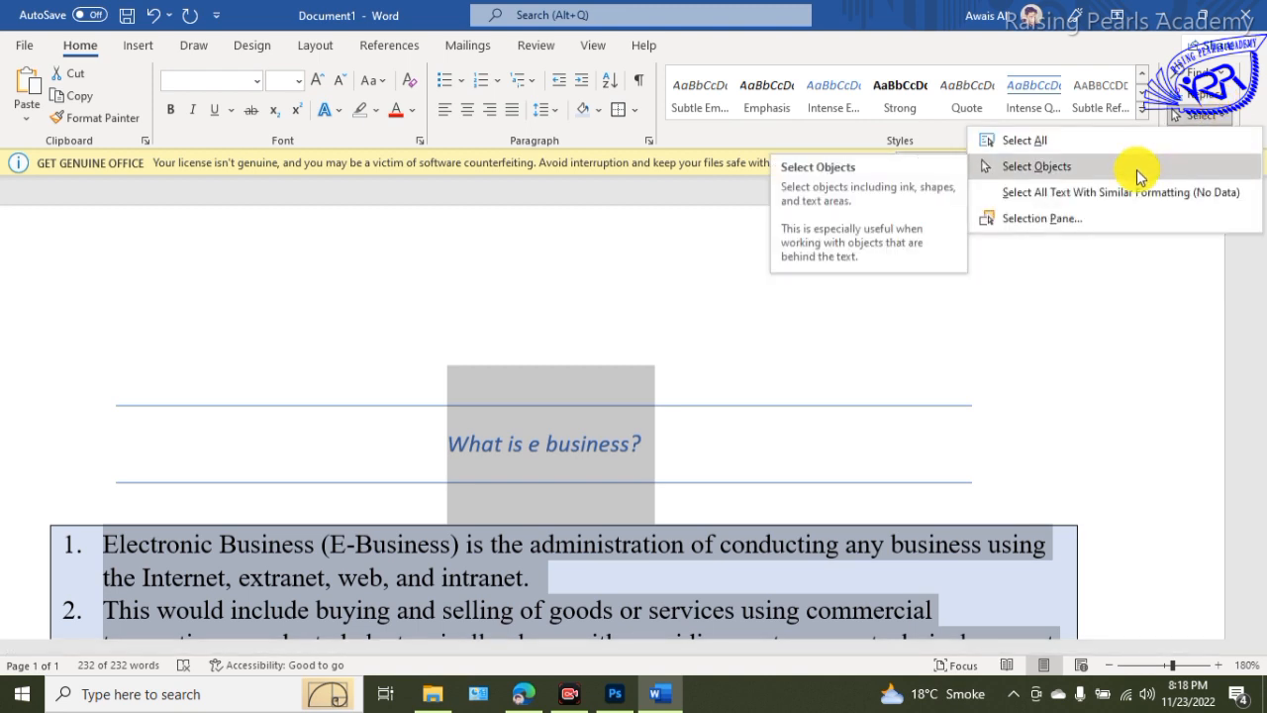
left_click(1137, 168)
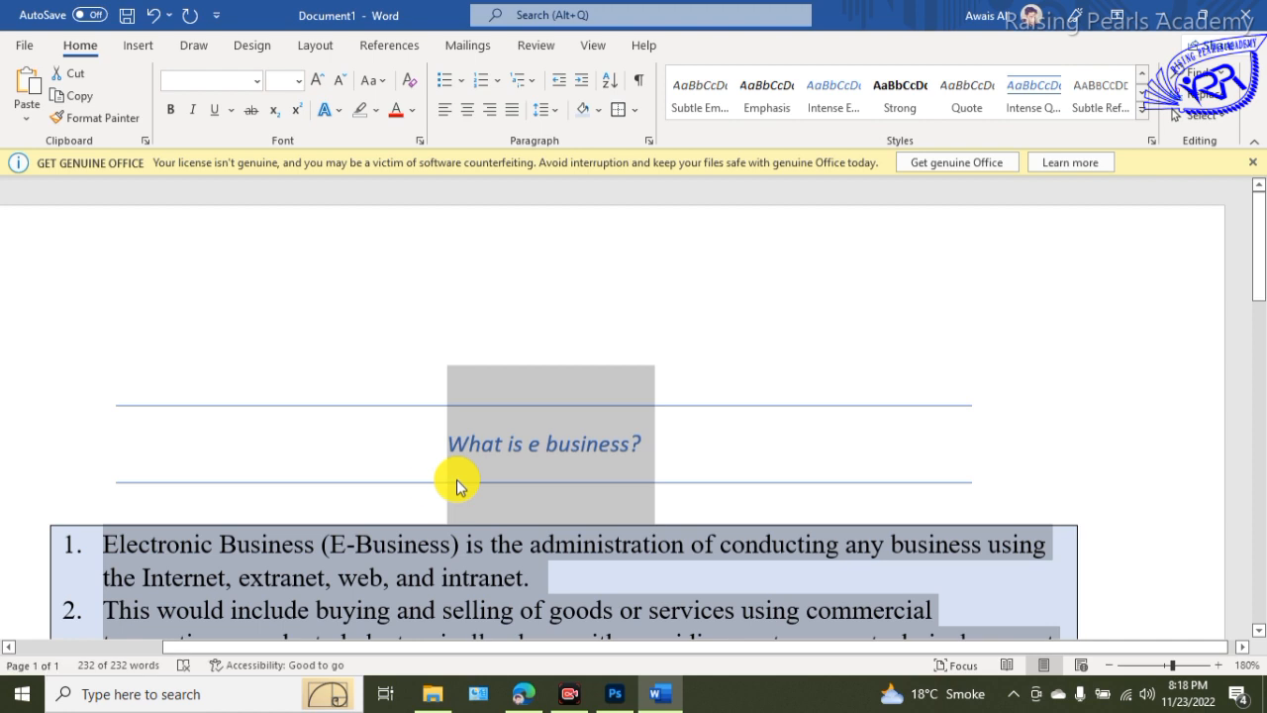
left_click(461, 441)
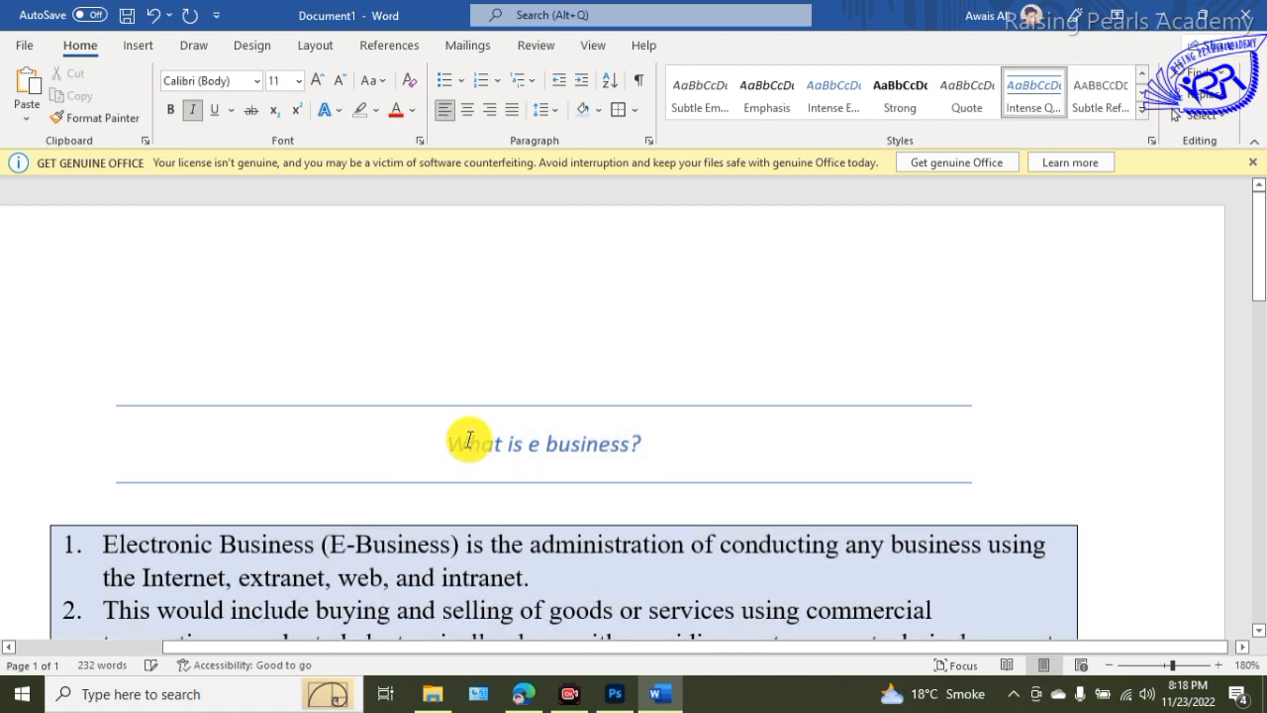
triple_click(680, 441)
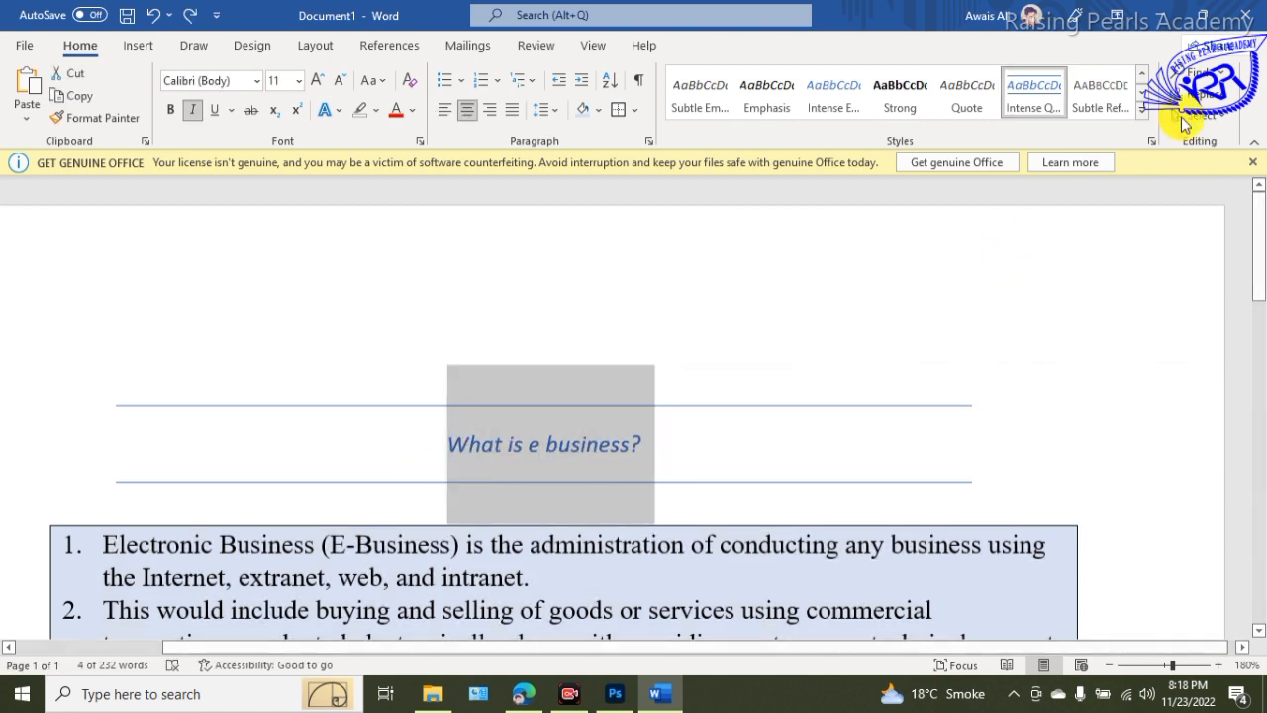
left_click(1193, 117)
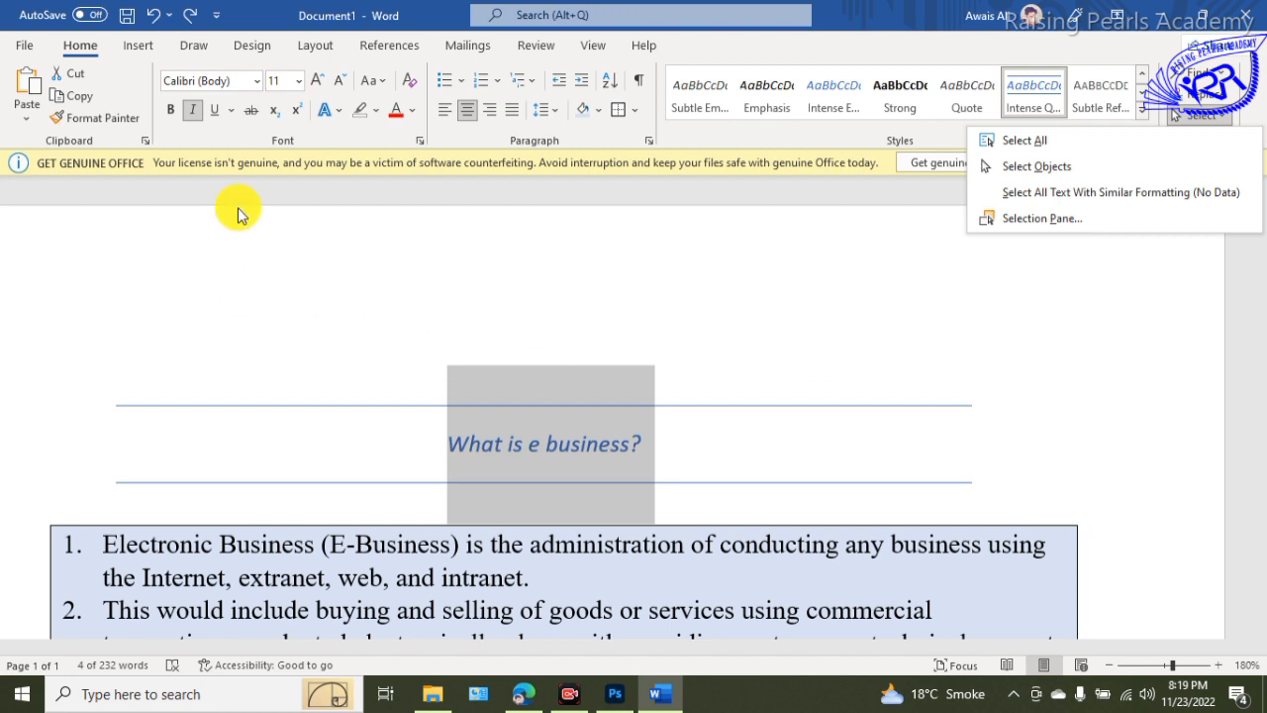
left_click(124, 52)
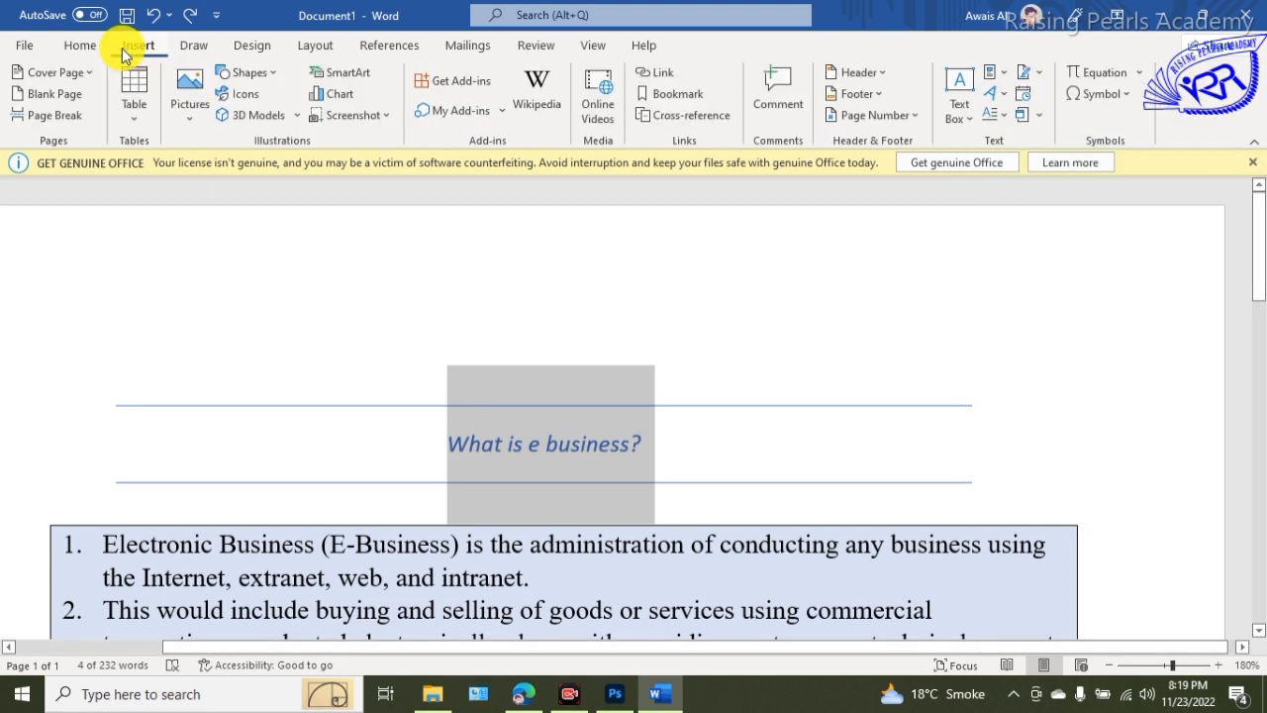
Save the document to the Documents folder on this PC as a Word Document named "RPA lec 1", and close it.
left_click(21, 47)
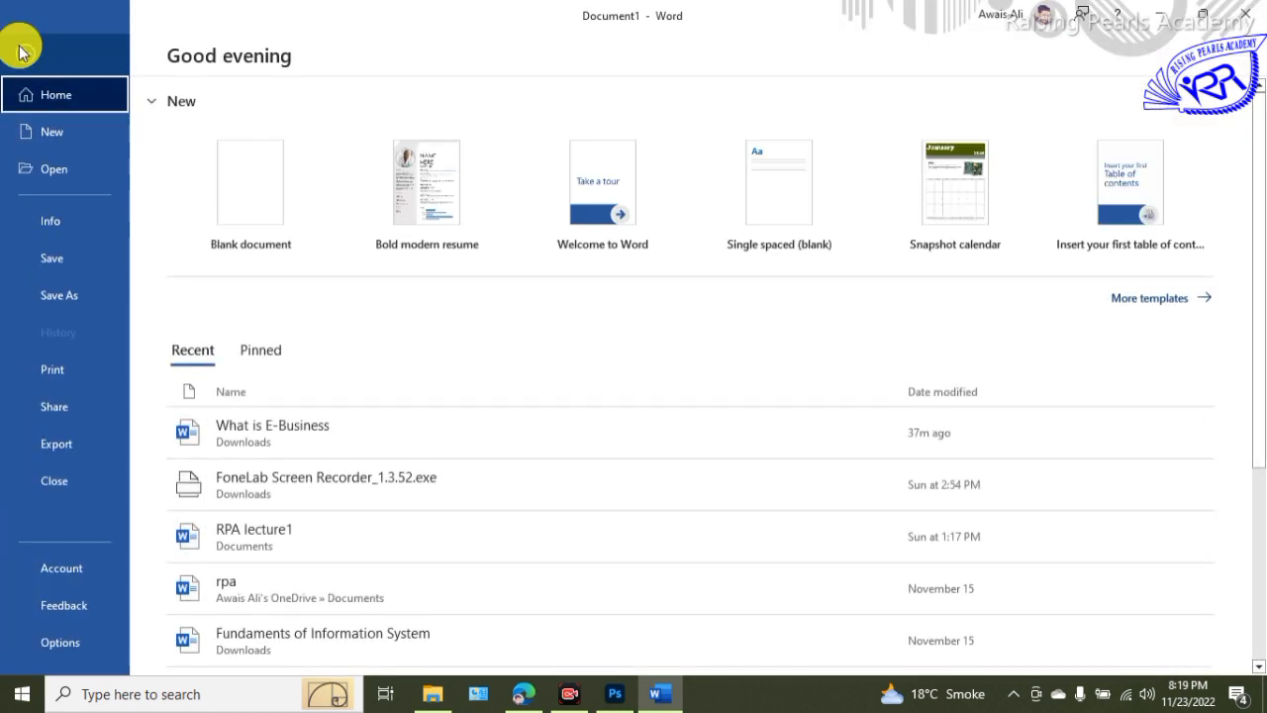
left_click(52, 295)
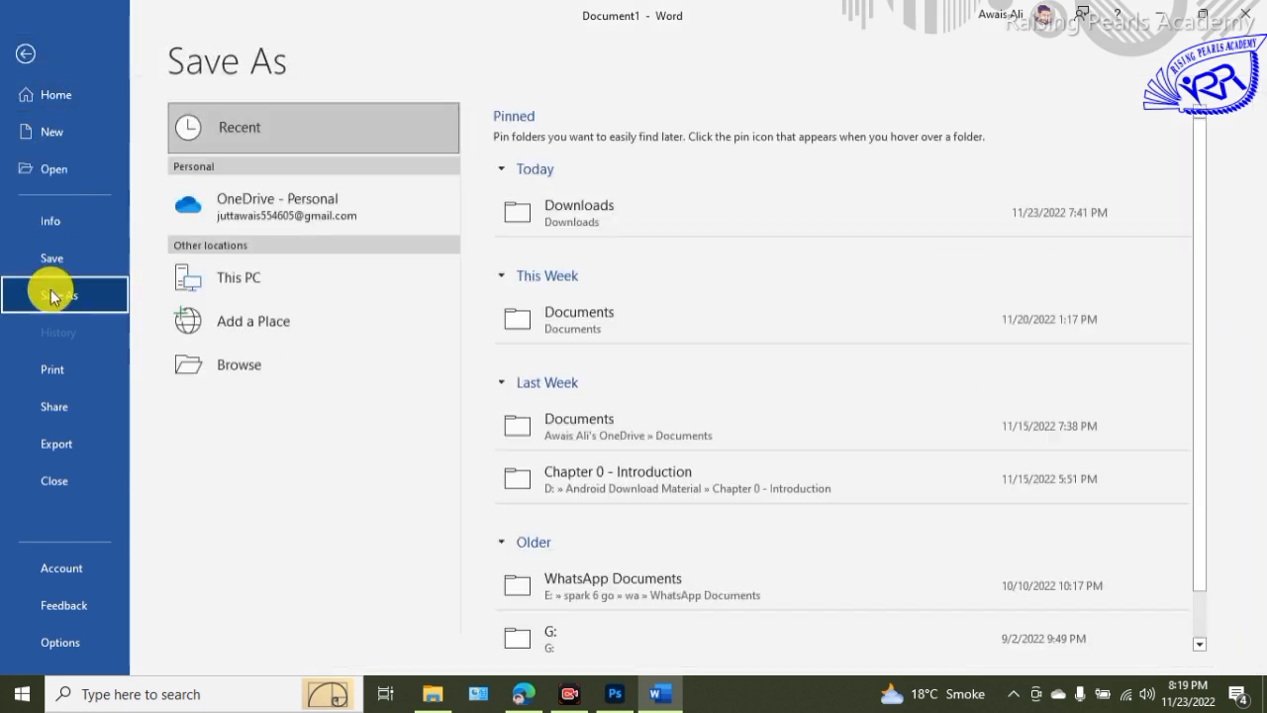
left_click(248, 282)
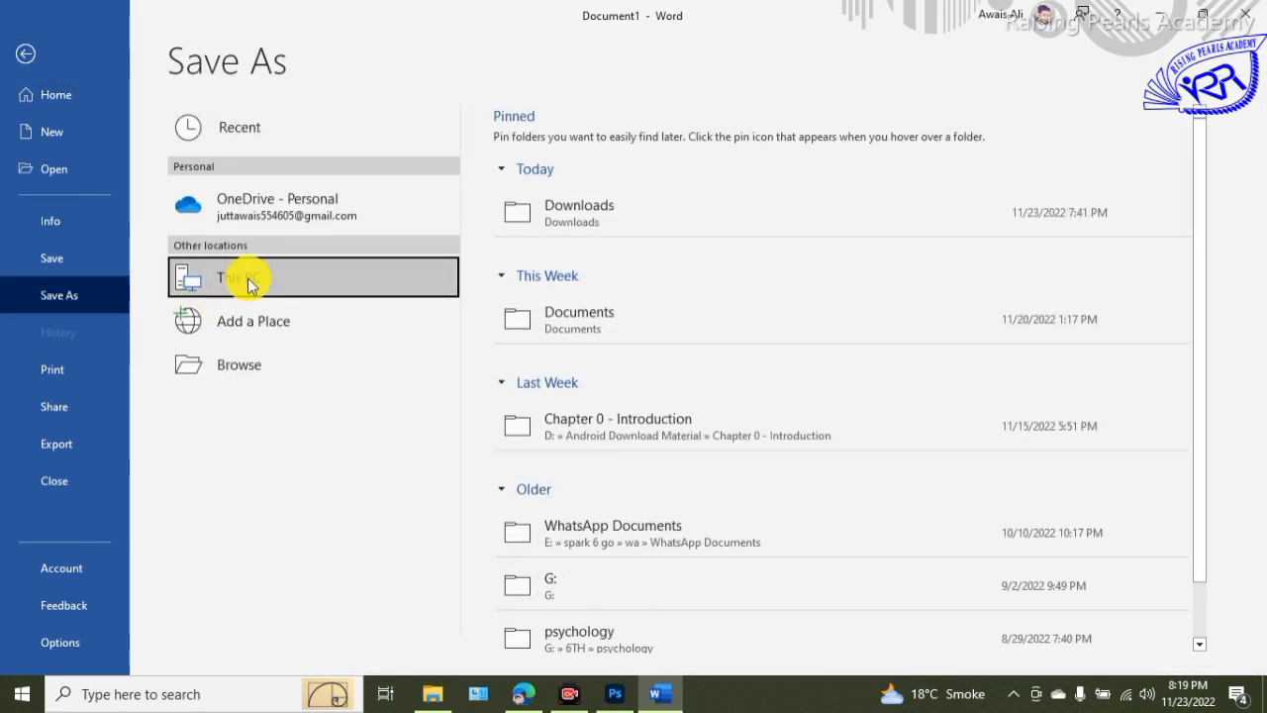
left_click(579, 345)
key("BackSpace")
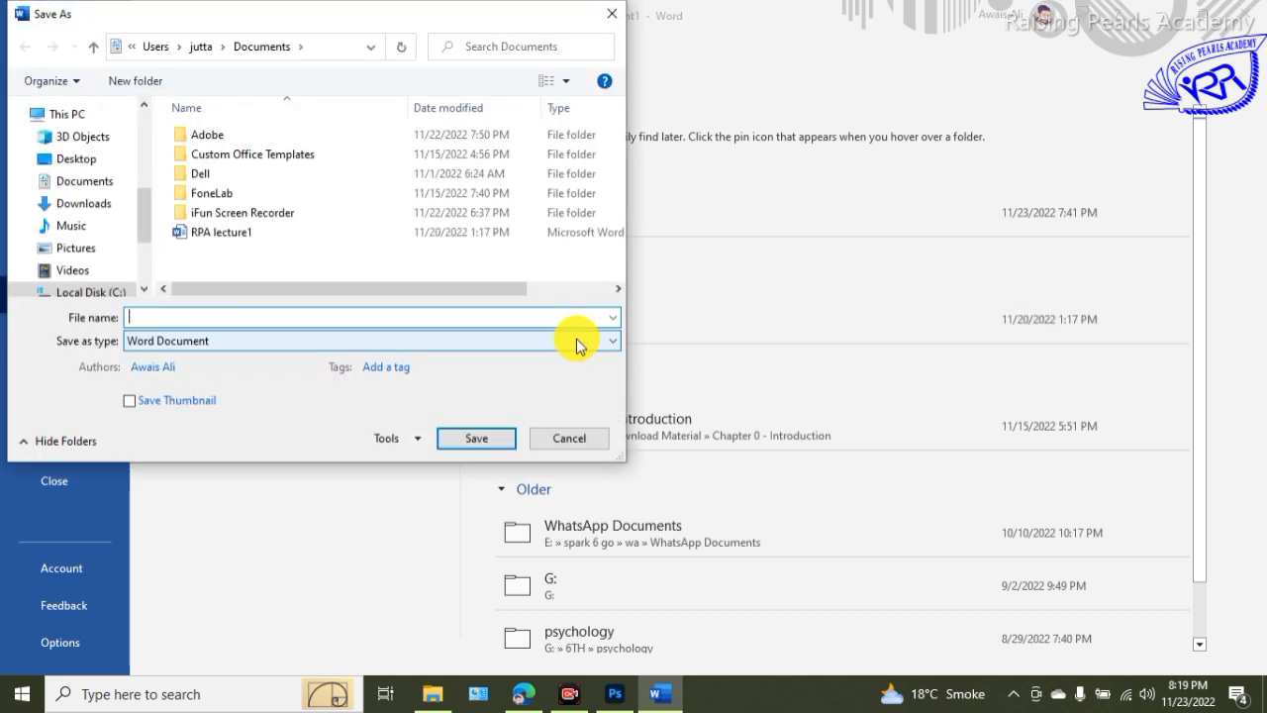
type("RPA")
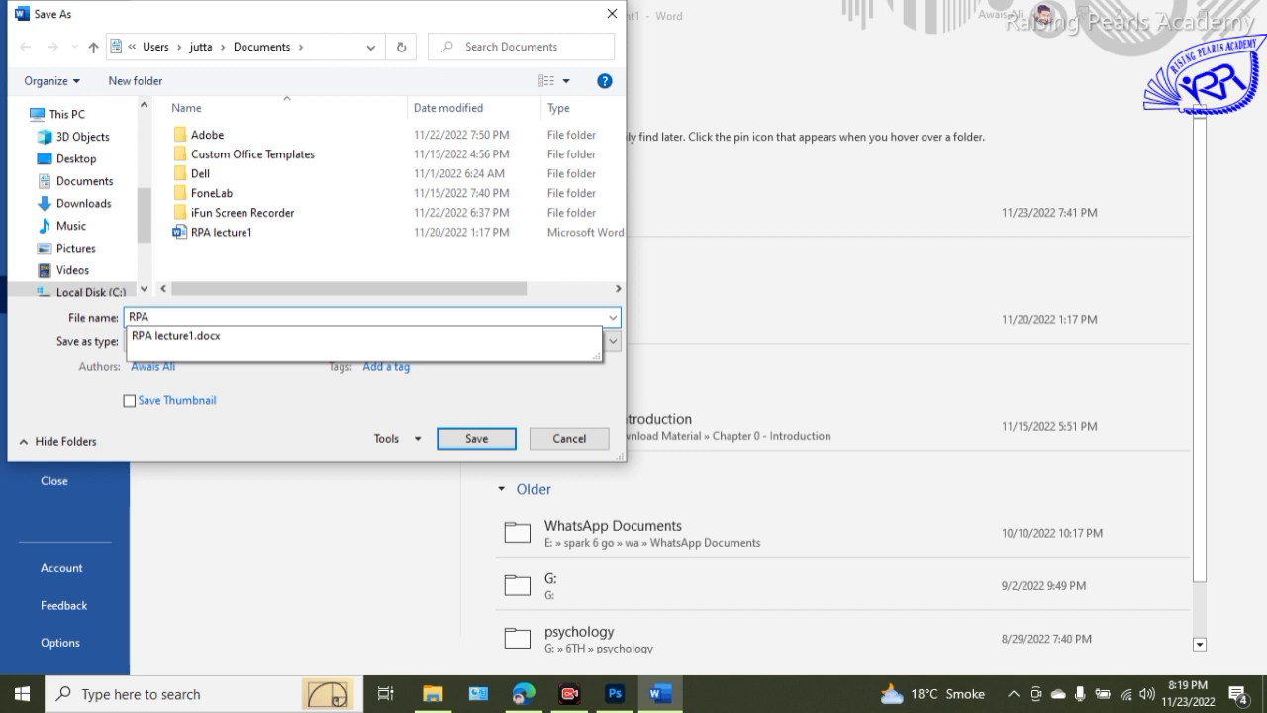
type(" lec 1")
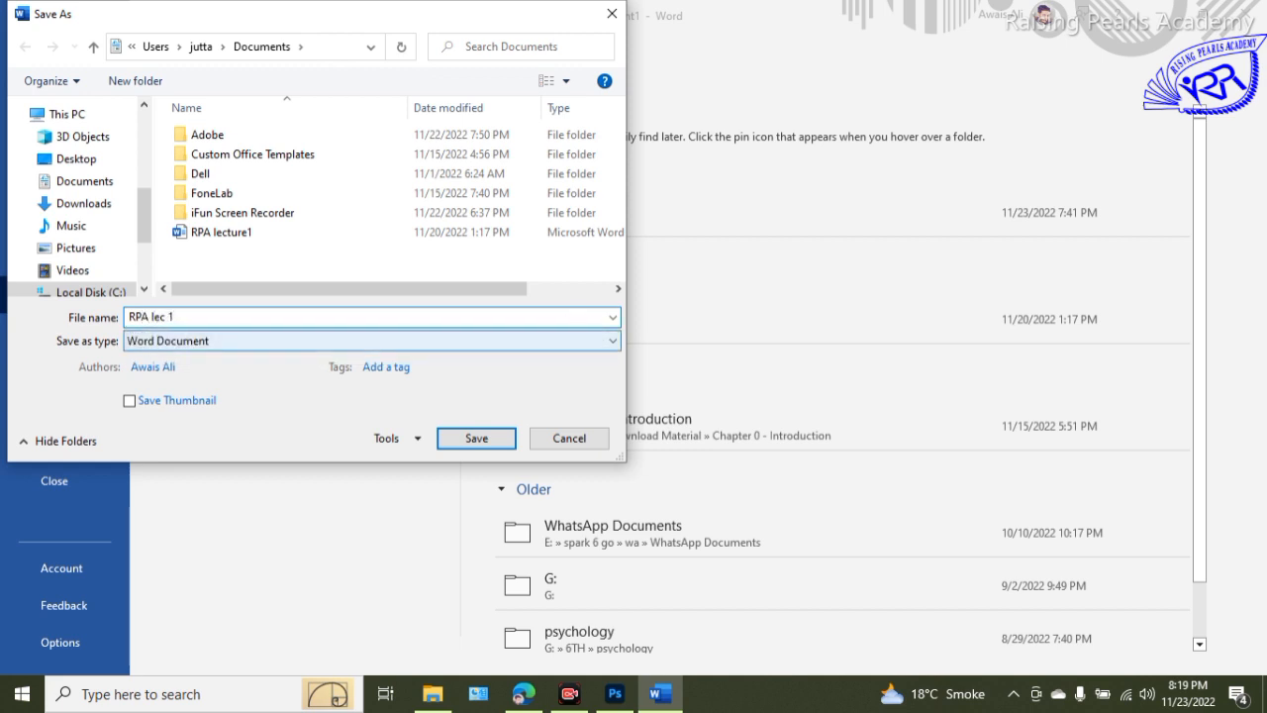
left_click(612, 343)
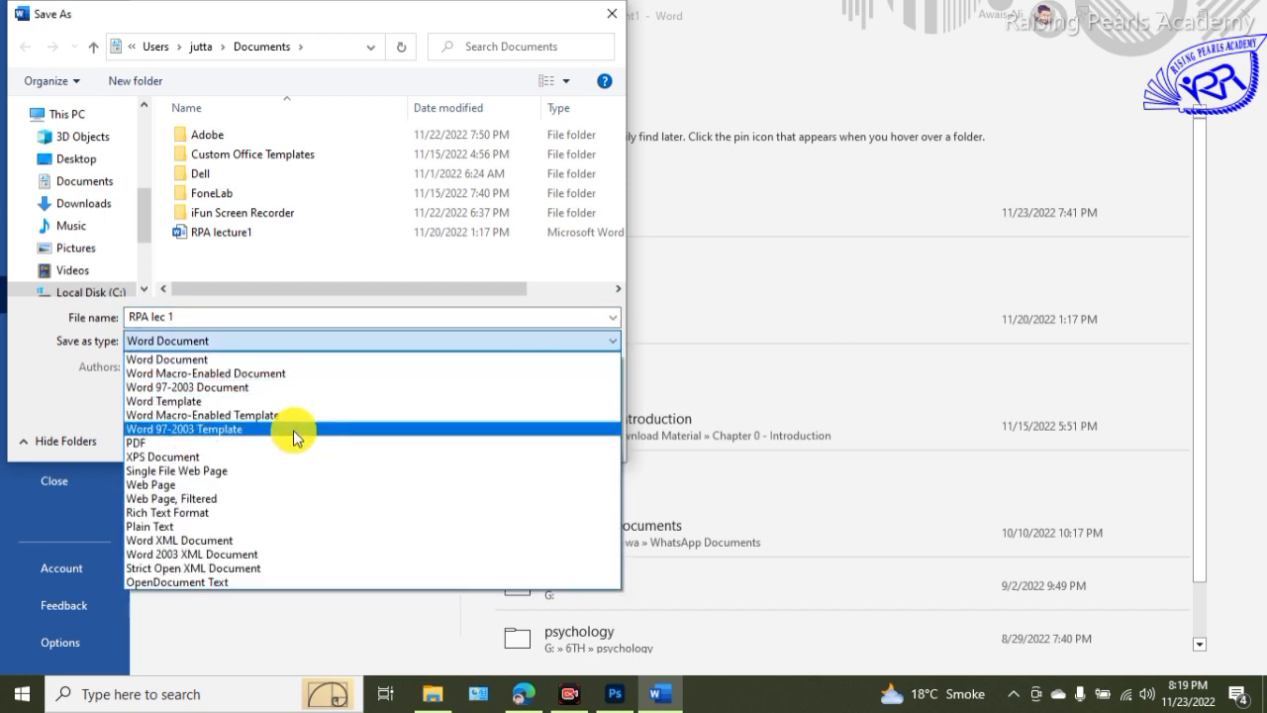
left_click(343, 319)
left_click(474, 439)
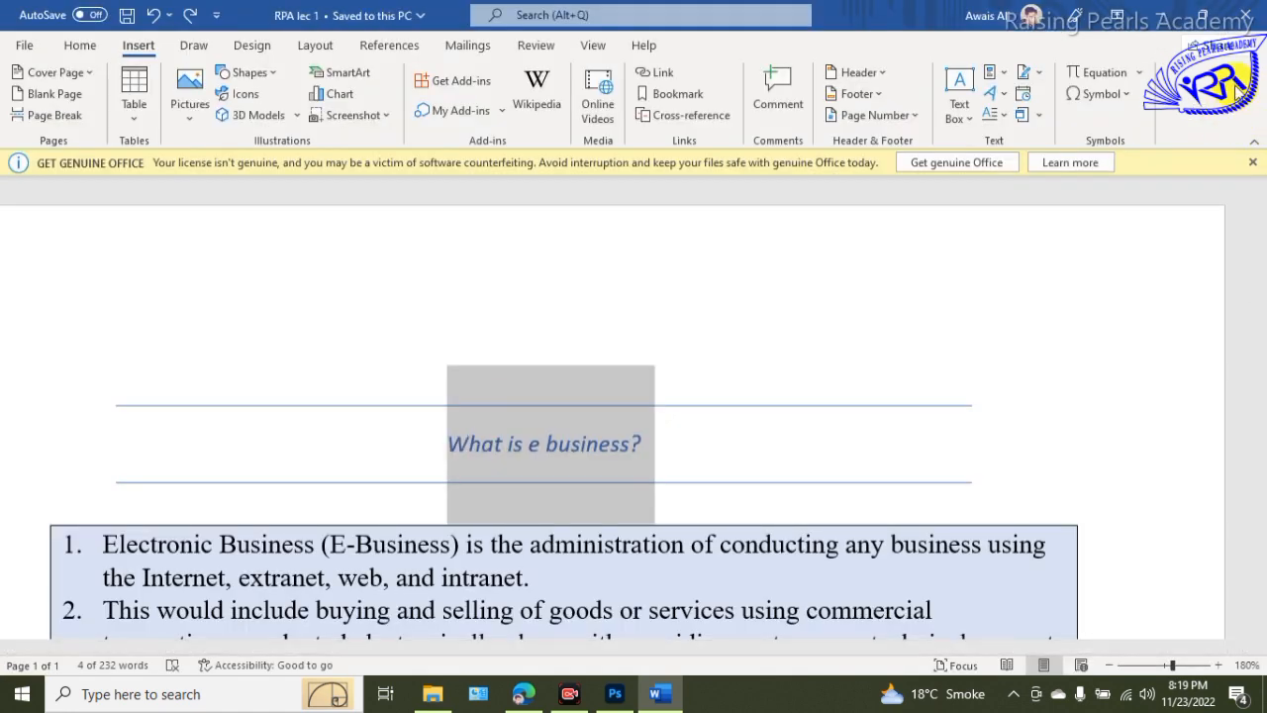
left_click(1247, 18)
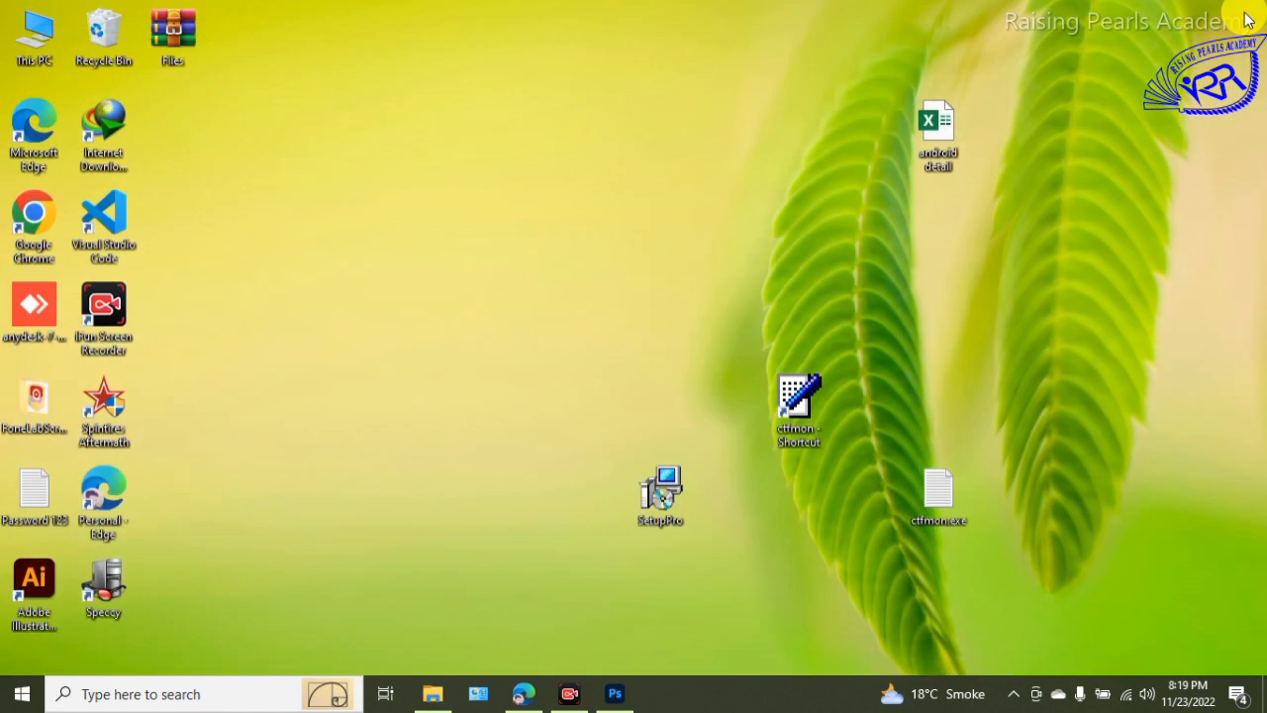